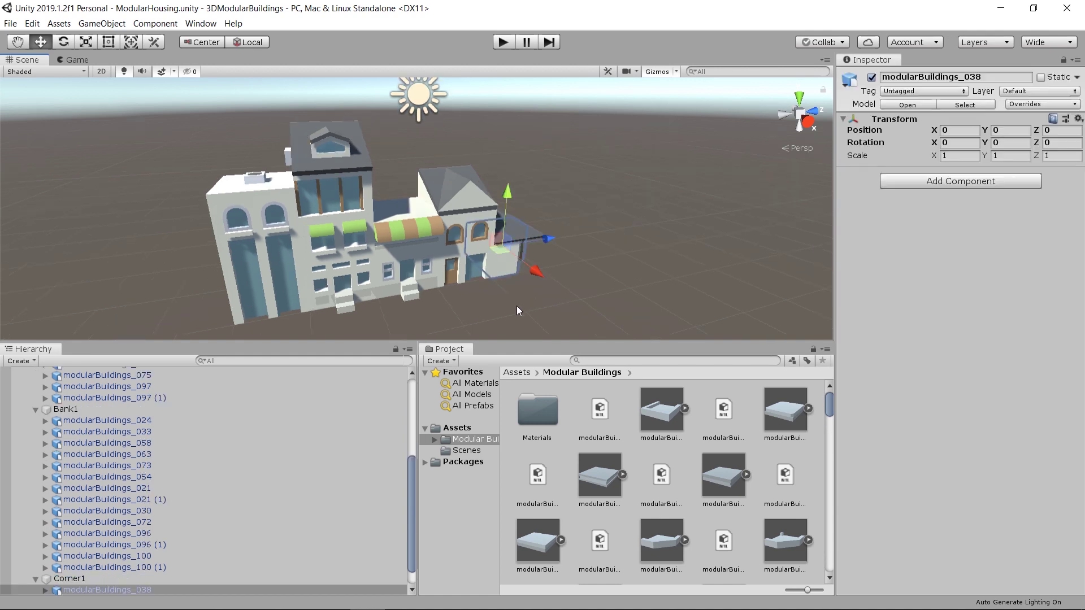
# Inspect individual modular pieces of the assembled buildings in the scene, including roof, upper wall, arched window and corner wall.
pyautogui.click(516, 307)
pyautogui.click(472, 212)
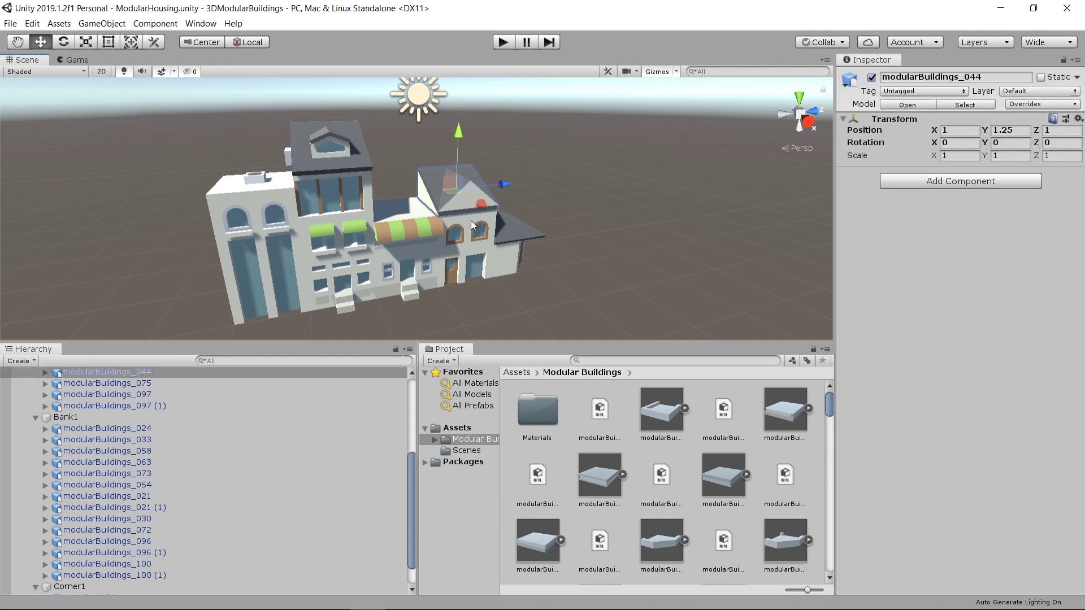
pyautogui.scroll(5, 490, 283)
pyautogui.moveTo(547, 313); pyautogui.dragTo(392, 243, button='middle')
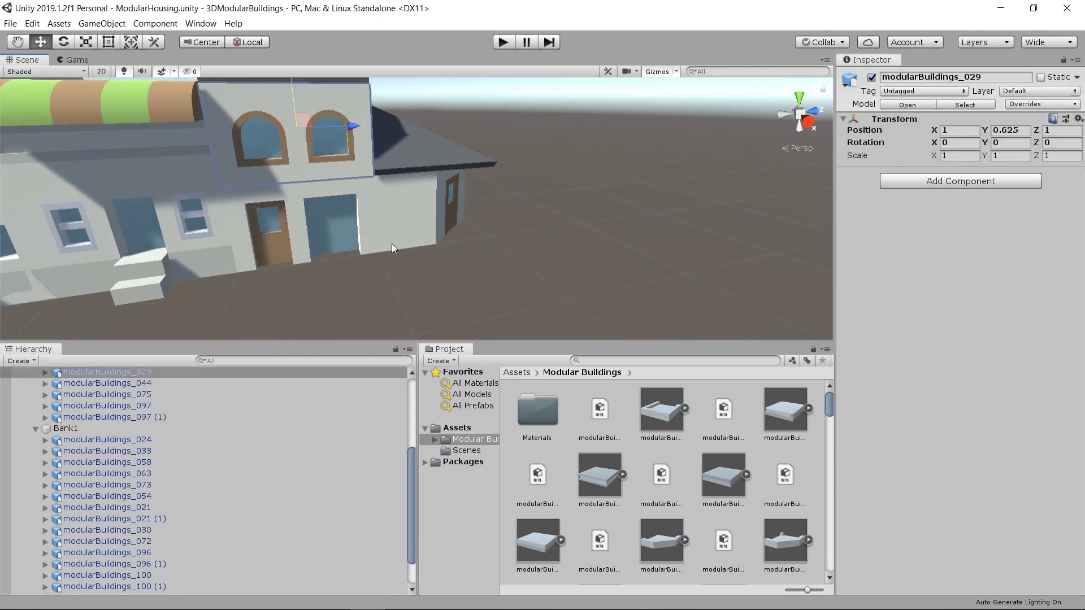
pyautogui.click(348, 154)
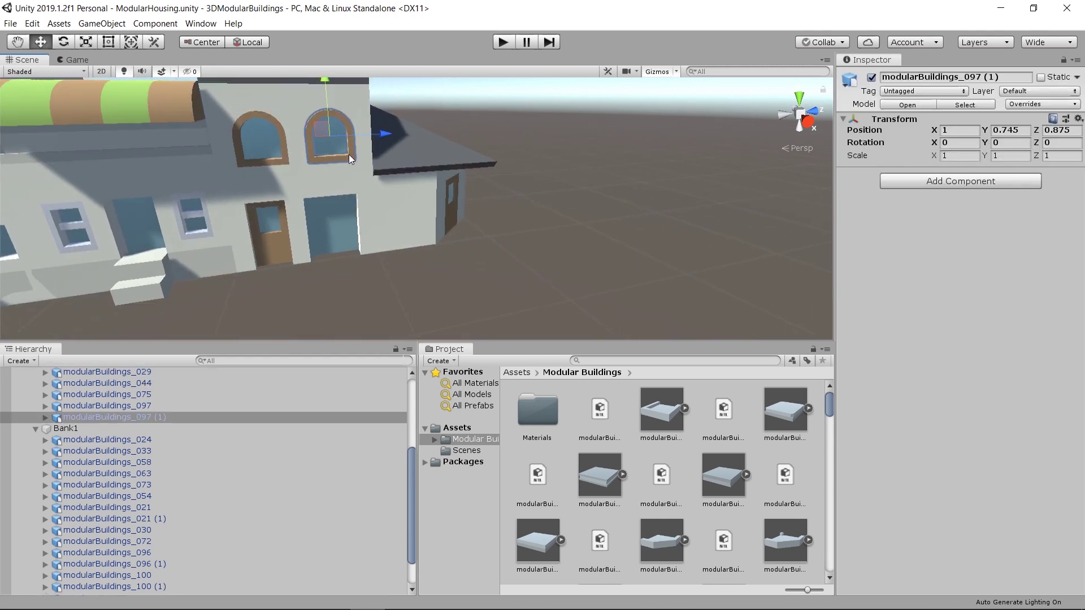
pyautogui.click(276, 245)
pyautogui.scroll(-5, 316, 247)
pyautogui.click(530, 254)
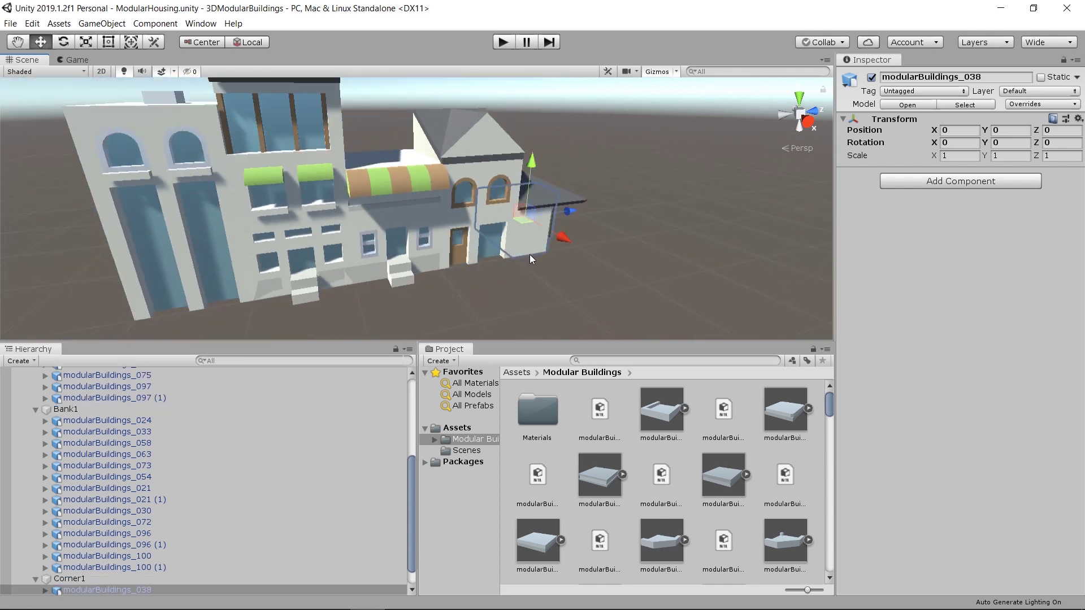
pyautogui.click(600, 273)
pyautogui.moveTo(600, 273); pyautogui.dragTo(575, 288, button='middle')
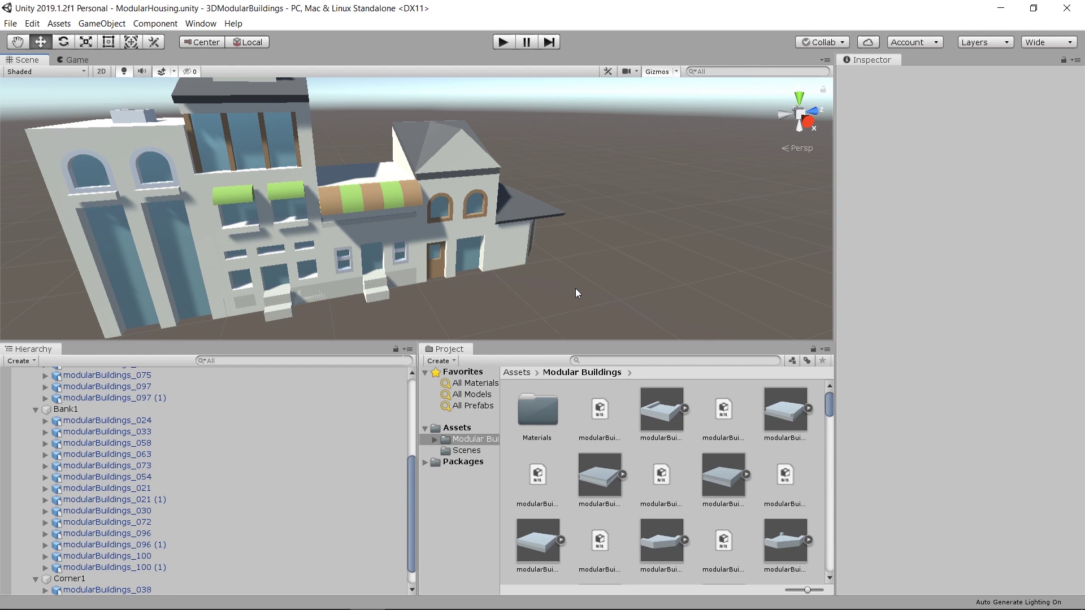
pyautogui.scroll(-3, 575, 288)
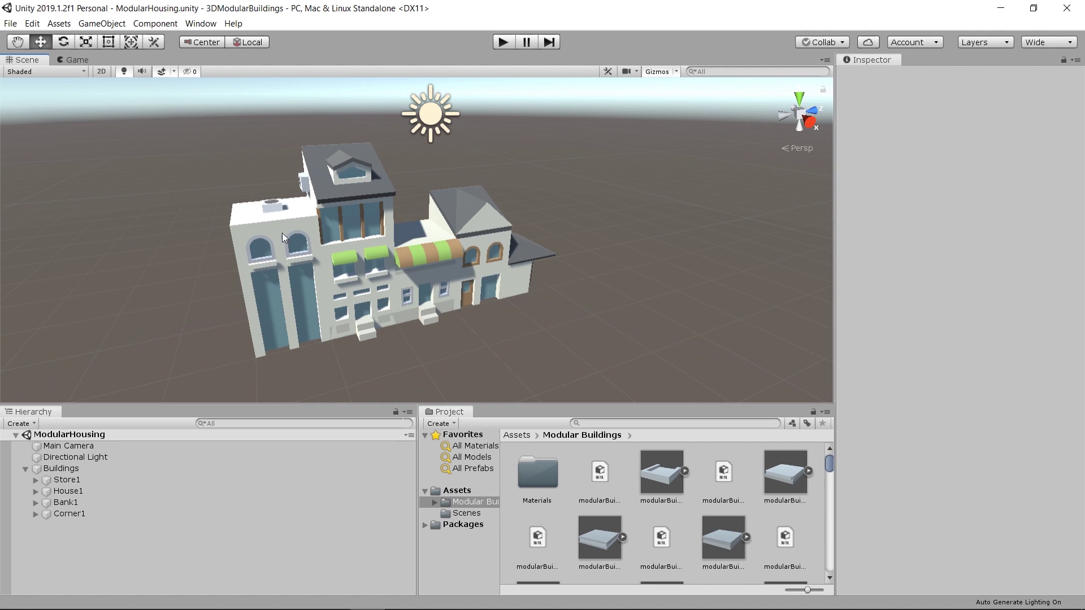
# Review the Store1, House1 and Bank1 groups under the Buildings parent and their transforms.
pyautogui.moveTo(534, 276); pyautogui.dragTo(464, 326, button='right')
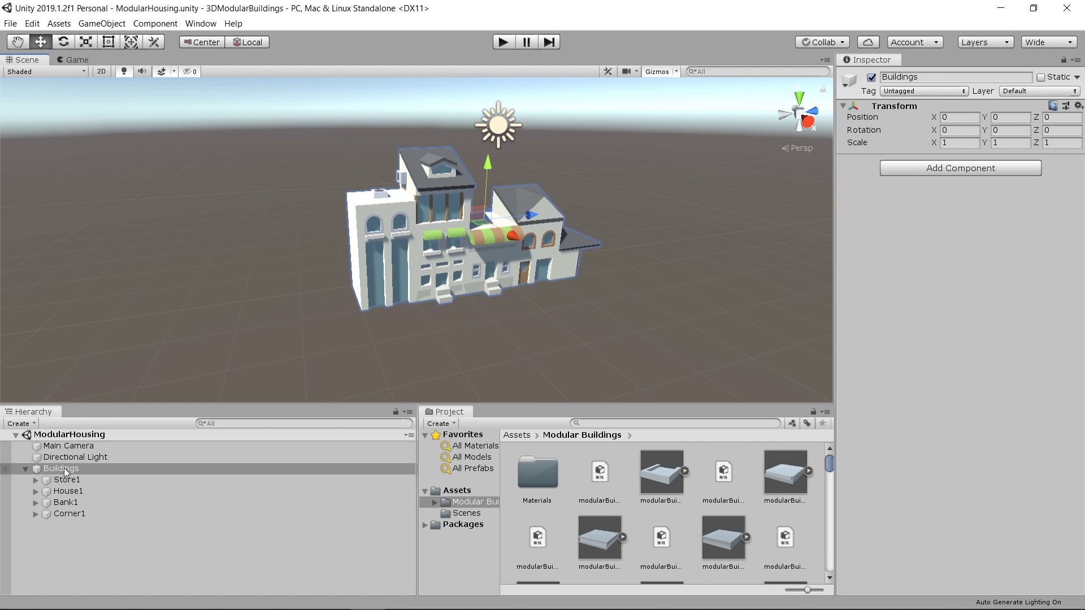
pyautogui.click(75, 479)
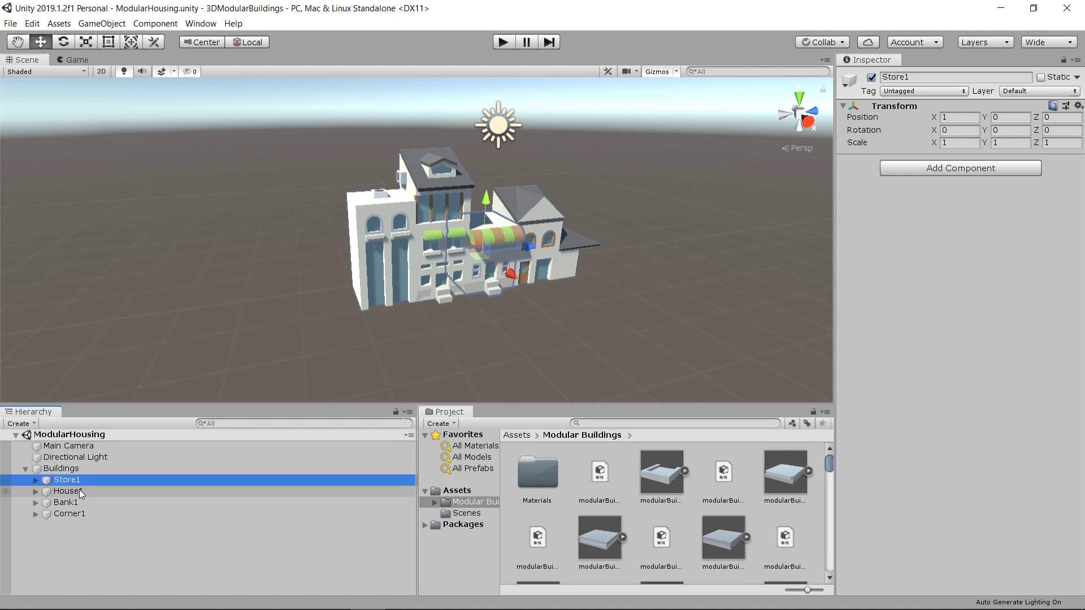
pyautogui.click(79, 491)
pyautogui.click(84, 502)
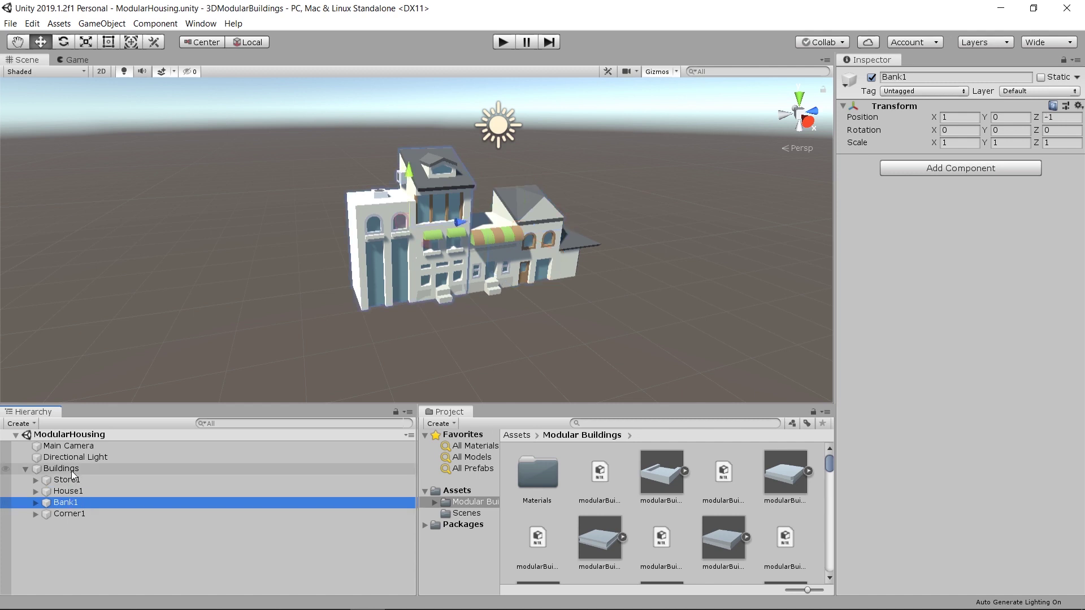
pyautogui.click(72, 470)
pyautogui.click(75, 480)
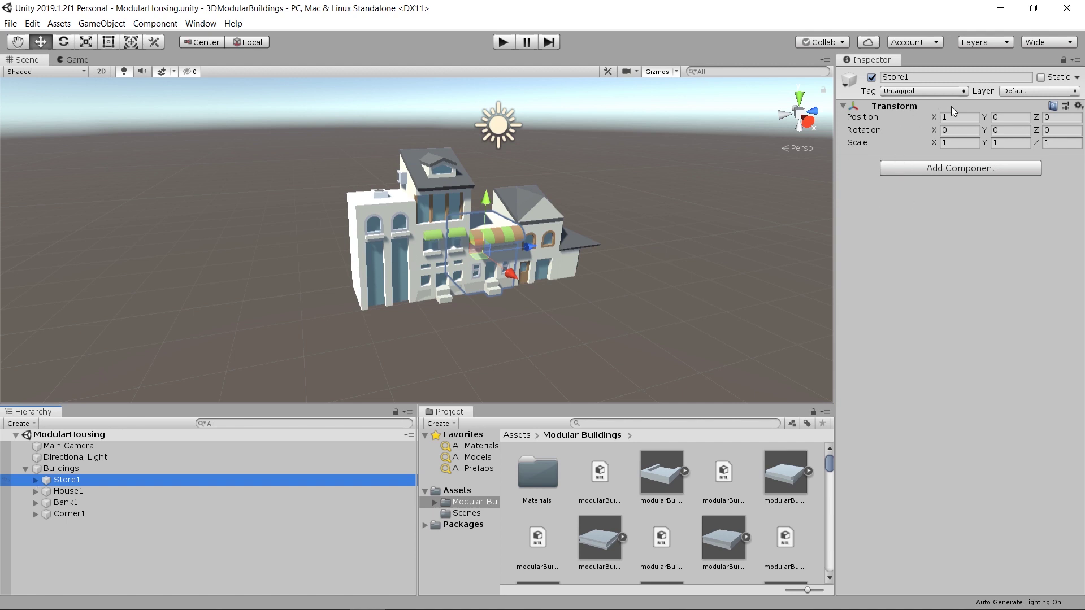
# Examine the position of each modular piece inside the Store1 group, and collapse the group again.
pyautogui.click(35, 480)
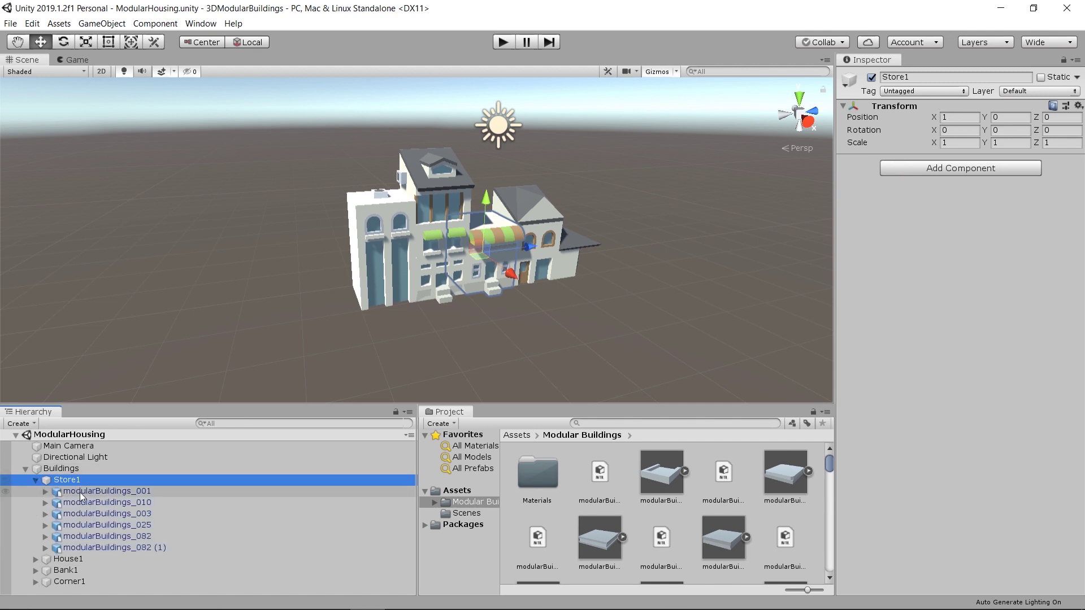
pyautogui.click(82, 491)
pyautogui.click(93, 502)
pyautogui.click(93, 514)
pyautogui.click(94, 524)
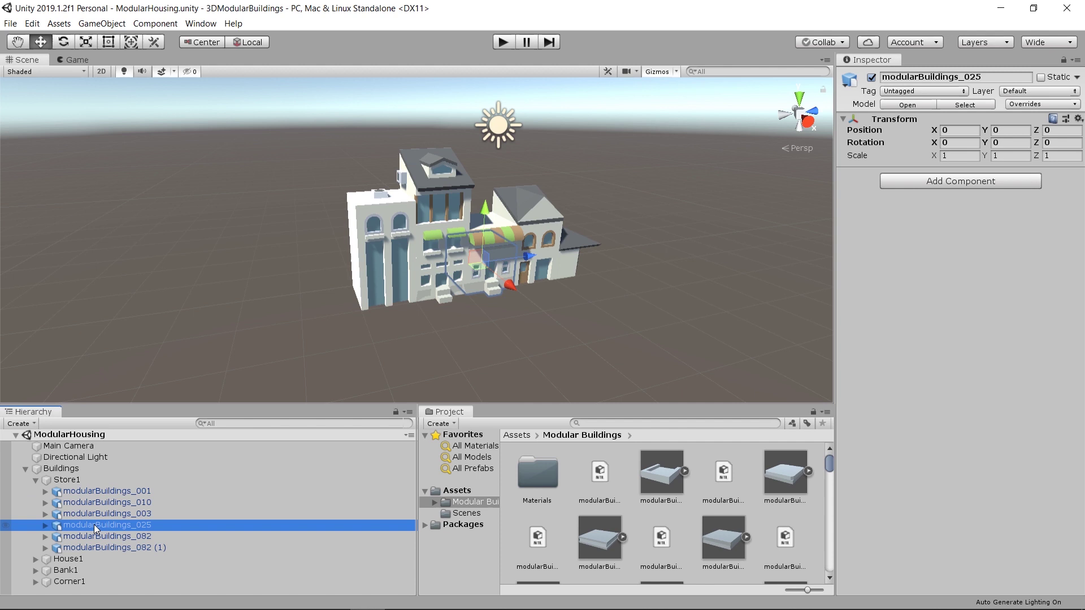
pyautogui.click(96, 537)
pyautogui.click(97, 547)
pyautogui.click(99, 525)
pyautogui.click(100, 513)
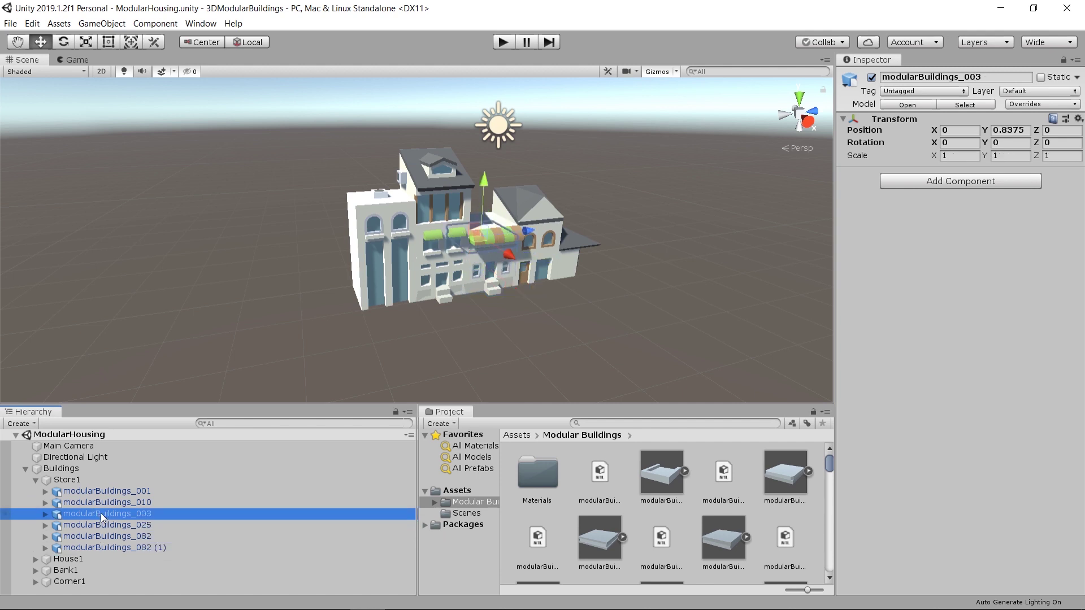
pyautogui.click(104, 502)
pyautogui.click(106, 491)
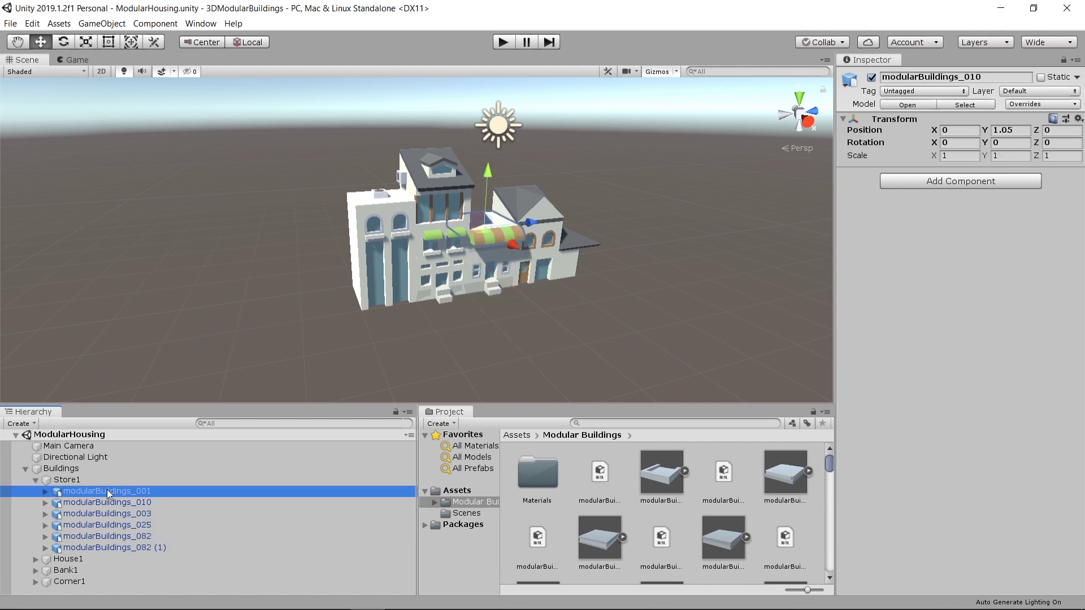
pyautogui.click(36, 480)
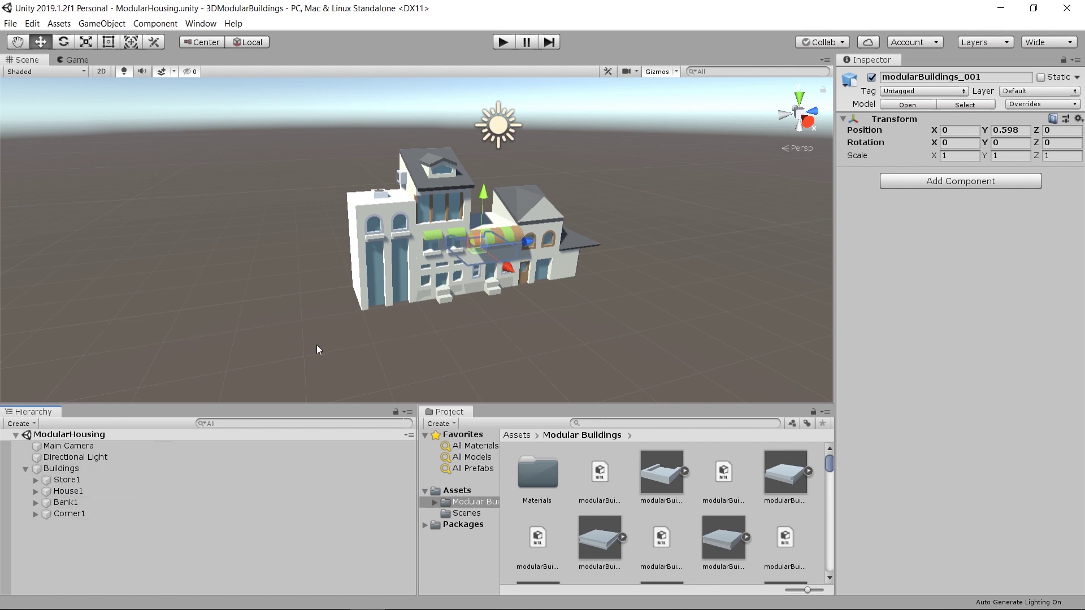
# Create an empty child object under the Buildings parent.
pyautogui.scroll(4, 317, 345)
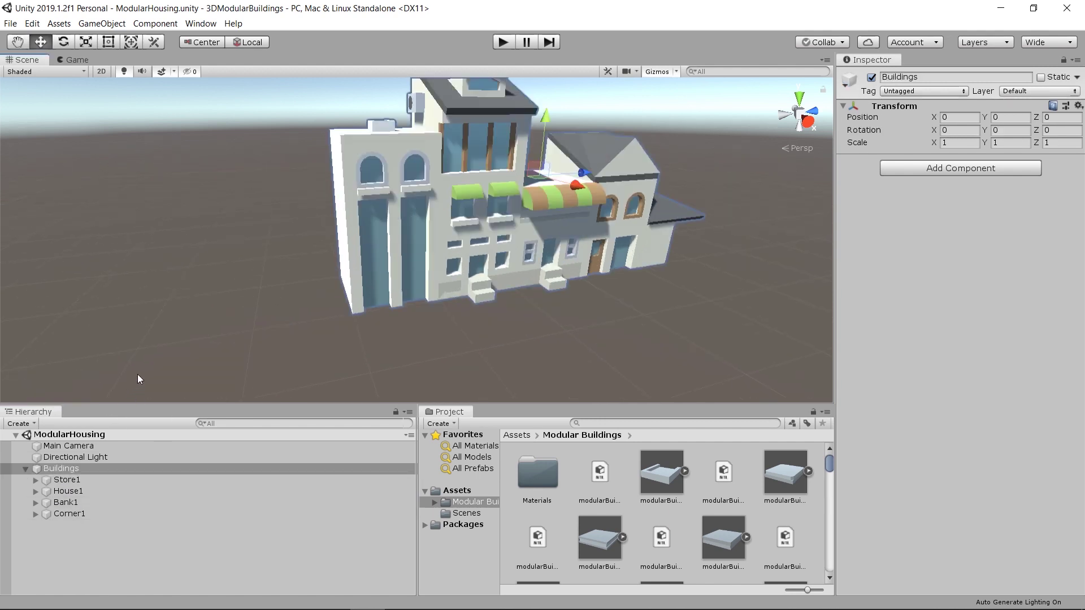
pyautogui.click(137, 374)
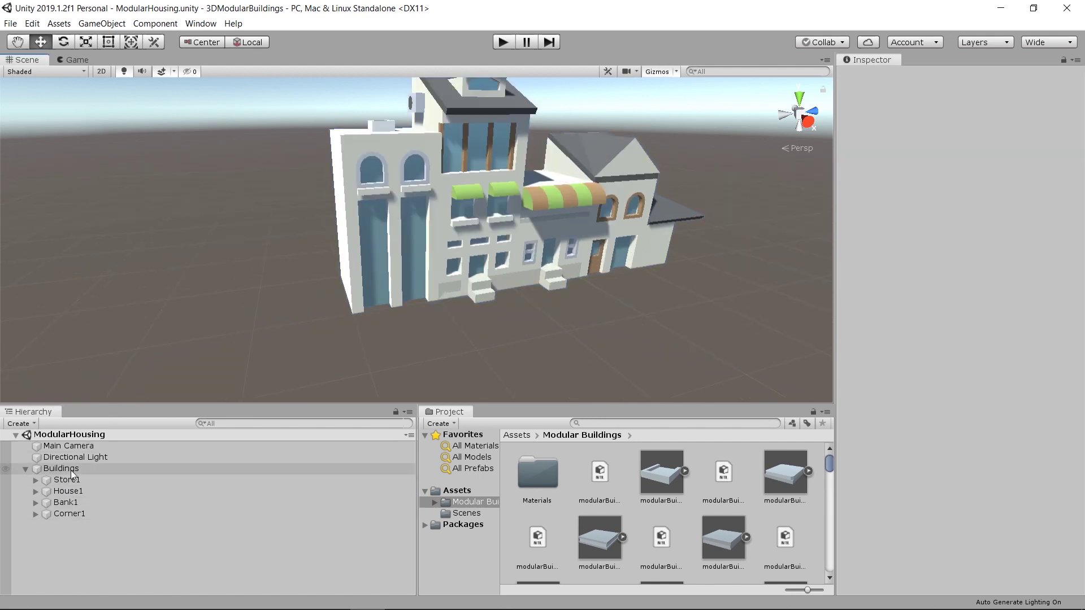
pyautogui.click(70, 470)
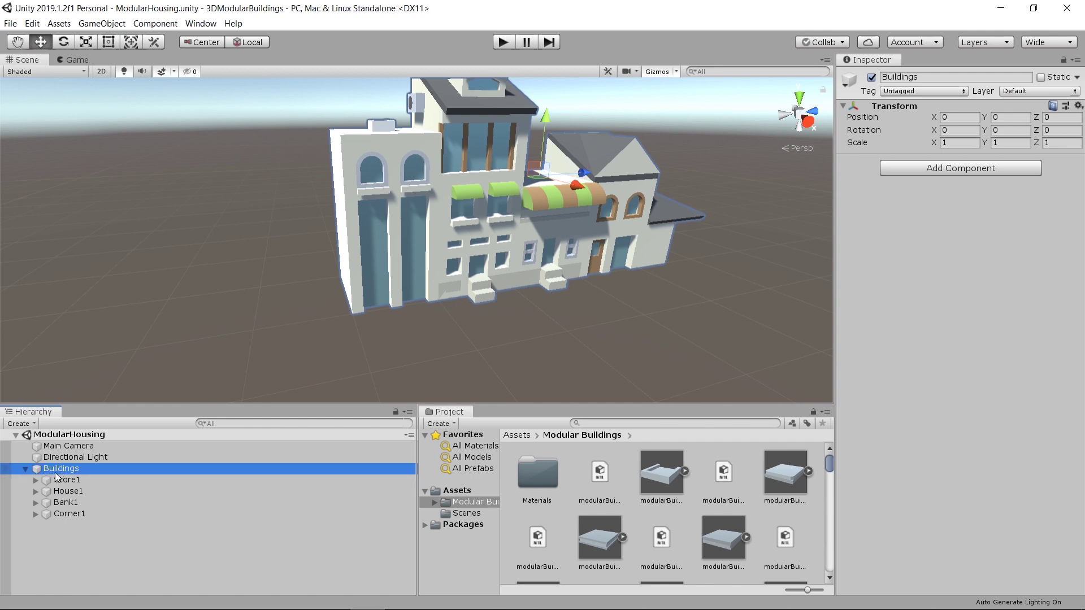
pyautogui.rightClick(70, 469)
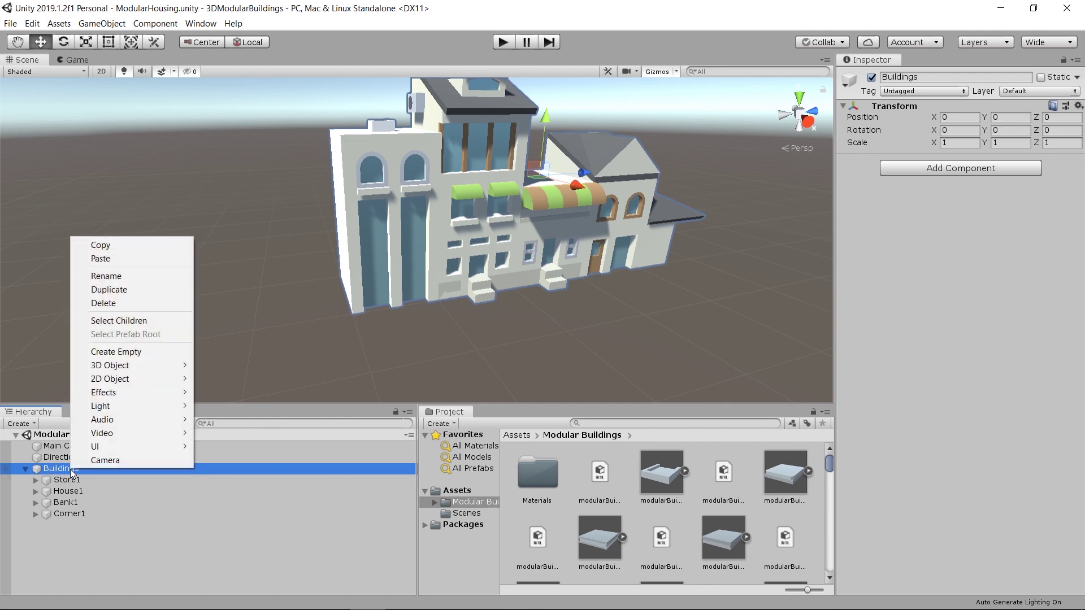
pyautogui.click(127, 355)
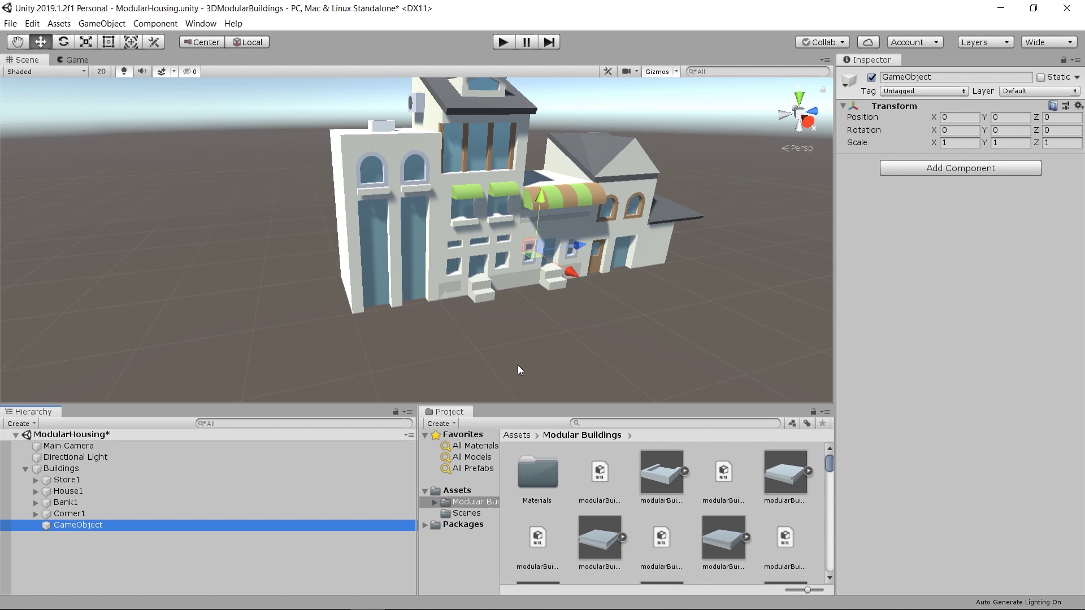
# Move the new empty object with snapping along the Z axis to Z -4, into the open space beside the bank.
pyautogui.press('f')
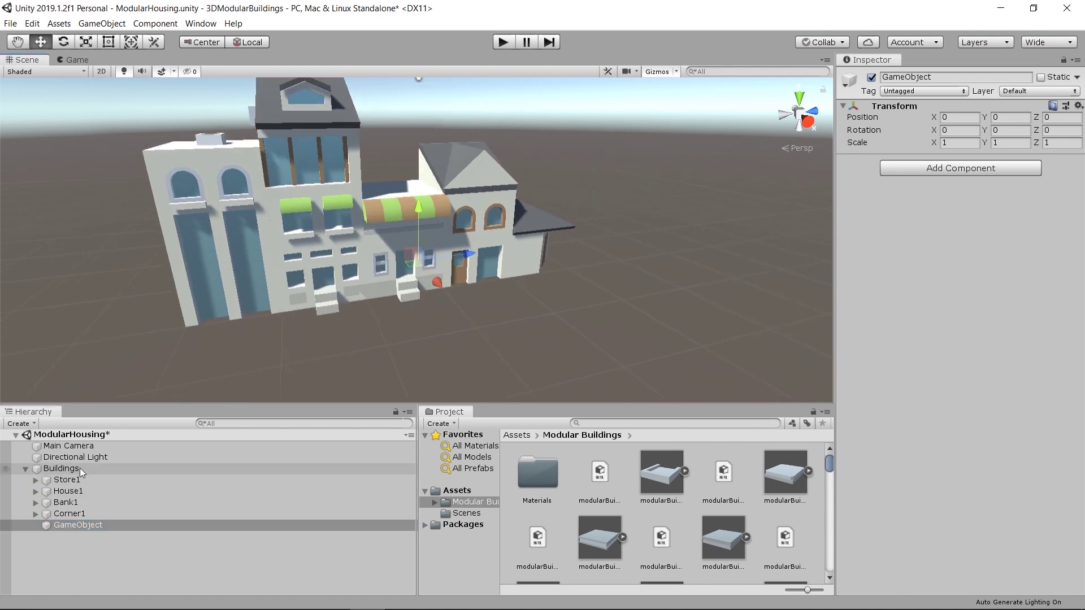
pyautogui.moveTo(320, 346); pyautogui.dragTo(426, 335, button='middle')
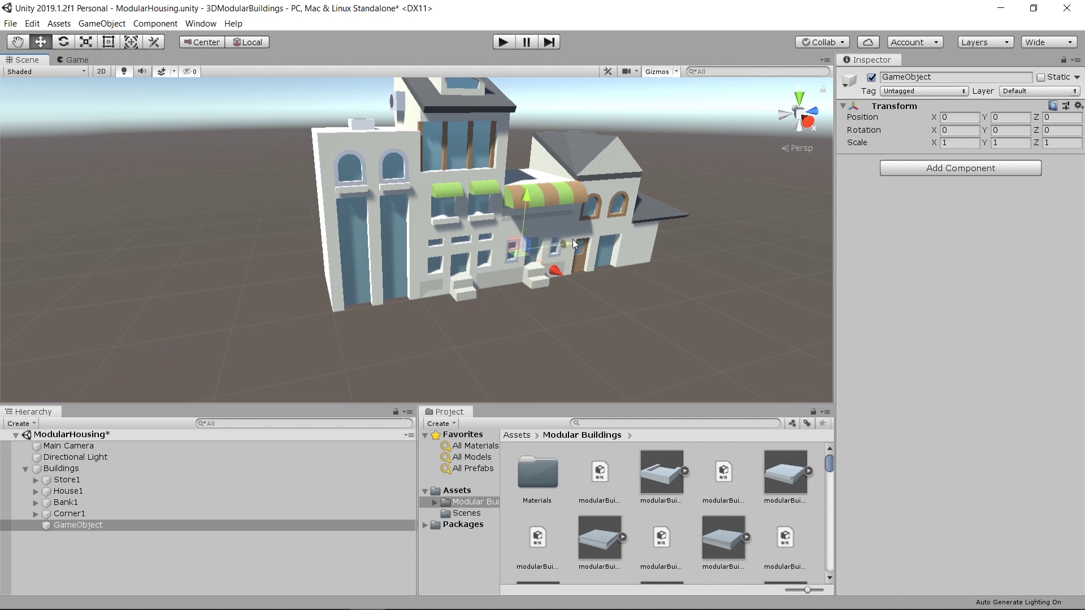
pyautogui.moveTo(631, 337); pyautogui.dragTo(600, 329, button='middle')
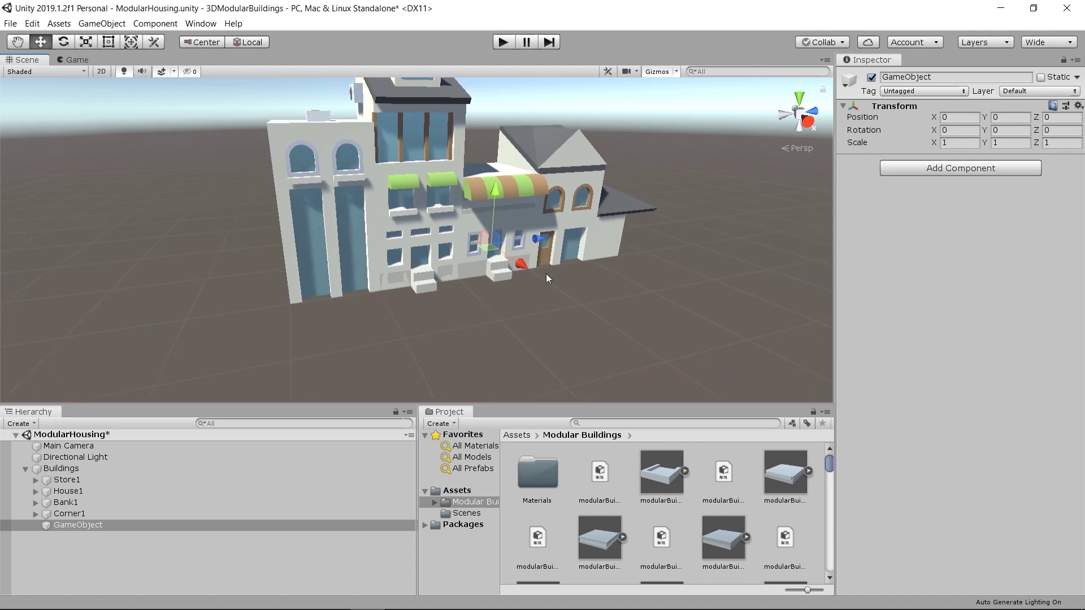
pyautogui.scroll(-1, 438, 312)
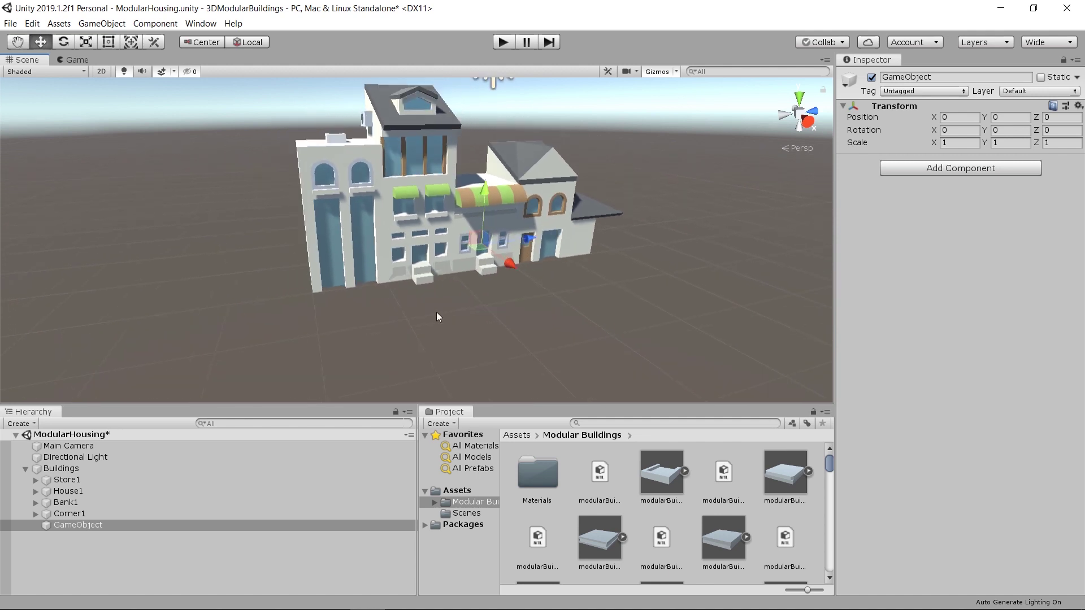
pyautogui.moveTo(436, 312); pyautogui.dragTo(466, 321, button='middle')
pyautogui.scroll(-1, 466, 322)
pyautogui.moveTo(667, 379); pyautogui.dragTo(638, 374, button='middle')
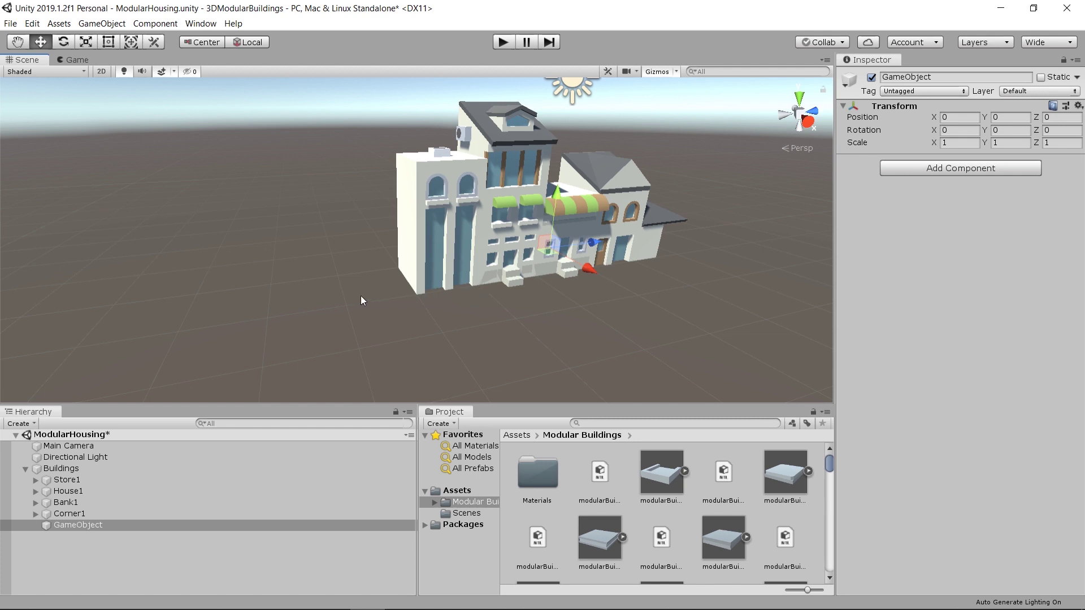
pyautogui.moveTo(456, 279); pyautogui.dragTo(397, 317, button='middle')
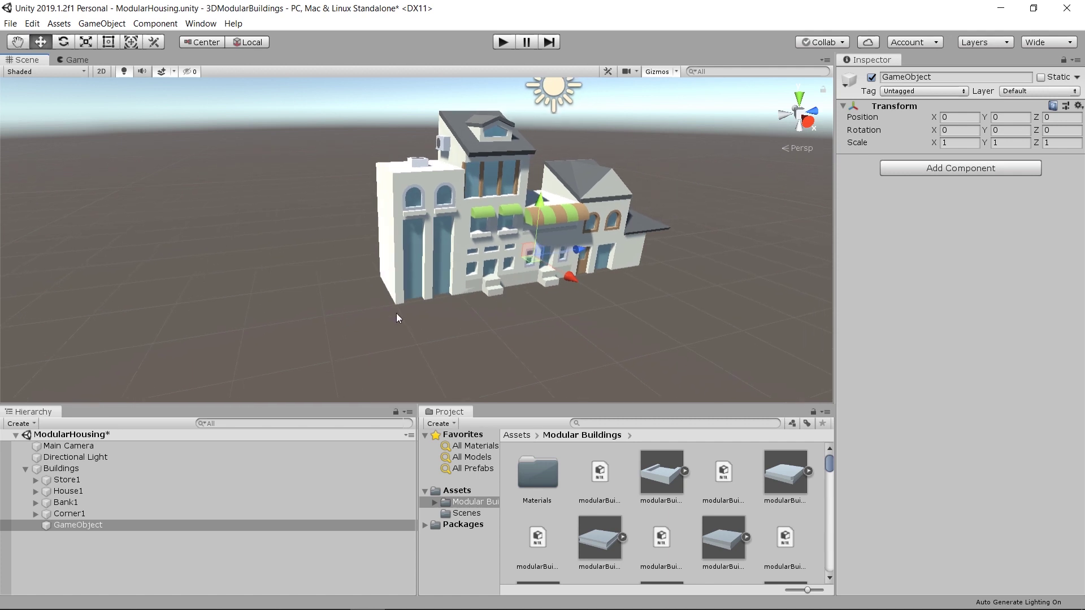
pyautogui.scroll(4, 362, 276)
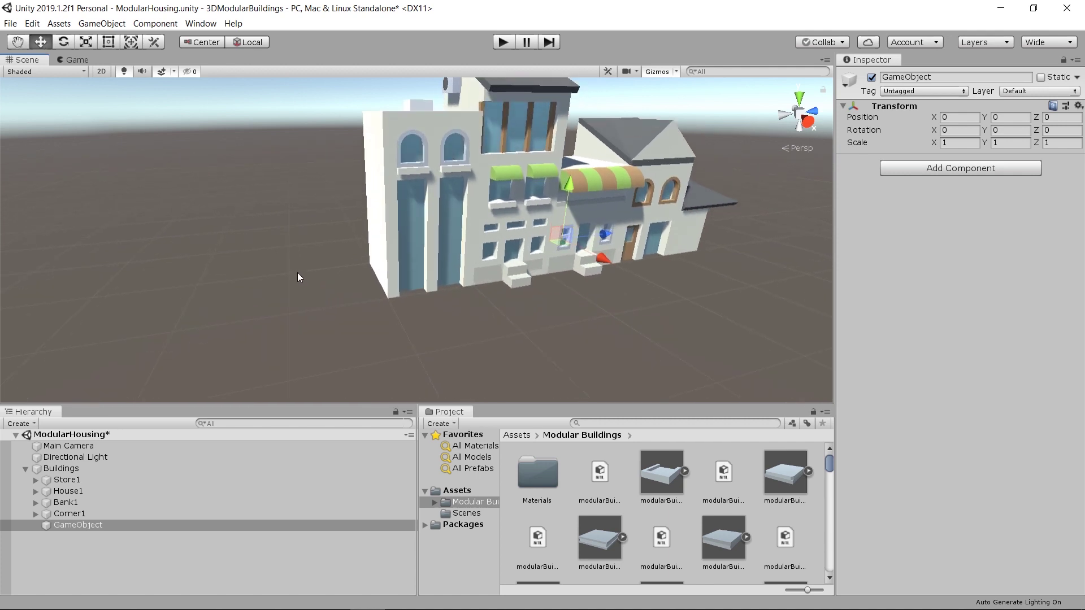
pyautogui.moveTo(317, 301); pyautogui.dragTo(372, 273, button='middle')
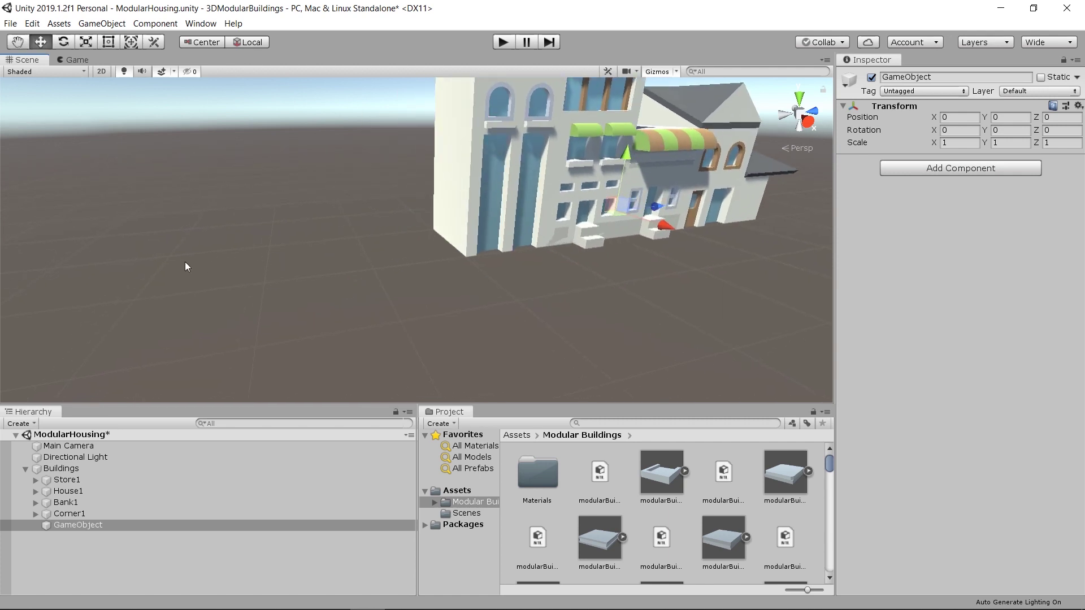
pyautogui.keyDown('alt'); pyautogui.moveTo(584, 220); pyautogui.dragTo(569, 256); pyautogui.keyUp('alt')
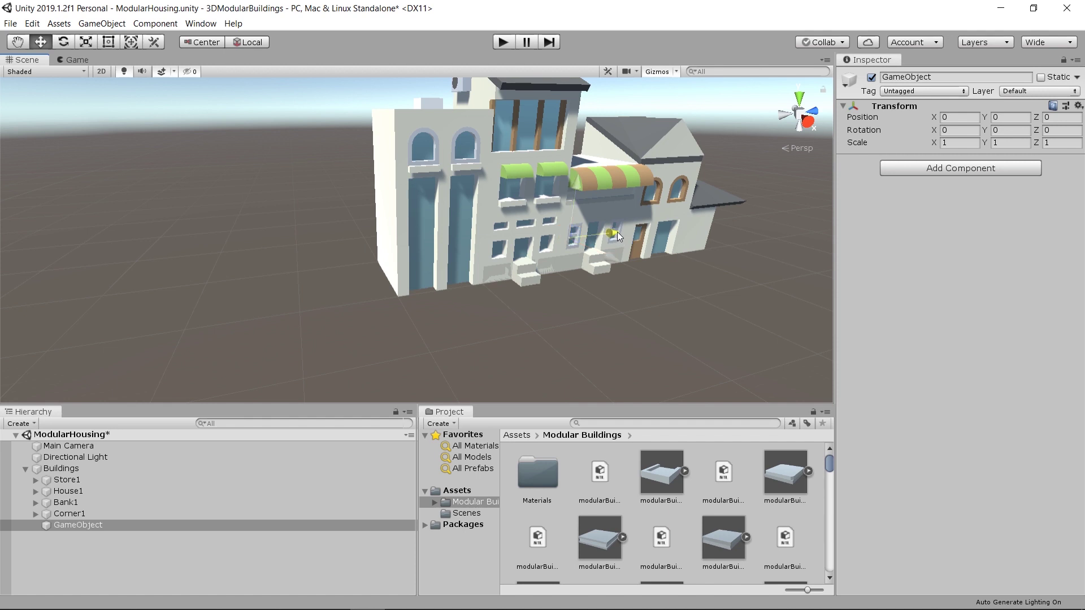
pyautogui.keyDown('ctrl'); pyautogui.moveTo(612, 233); pyautogui.dragTo(388, 279); pyautogui.keyUp('ctrl')
# Find the doorway wall piece modularBuildings_027 in the Modular Buildings assets and add it as a child of the new empty object.
pyautogui.moveTo(355, 293); pyautogui.dragTo(419, 300, button='middle')
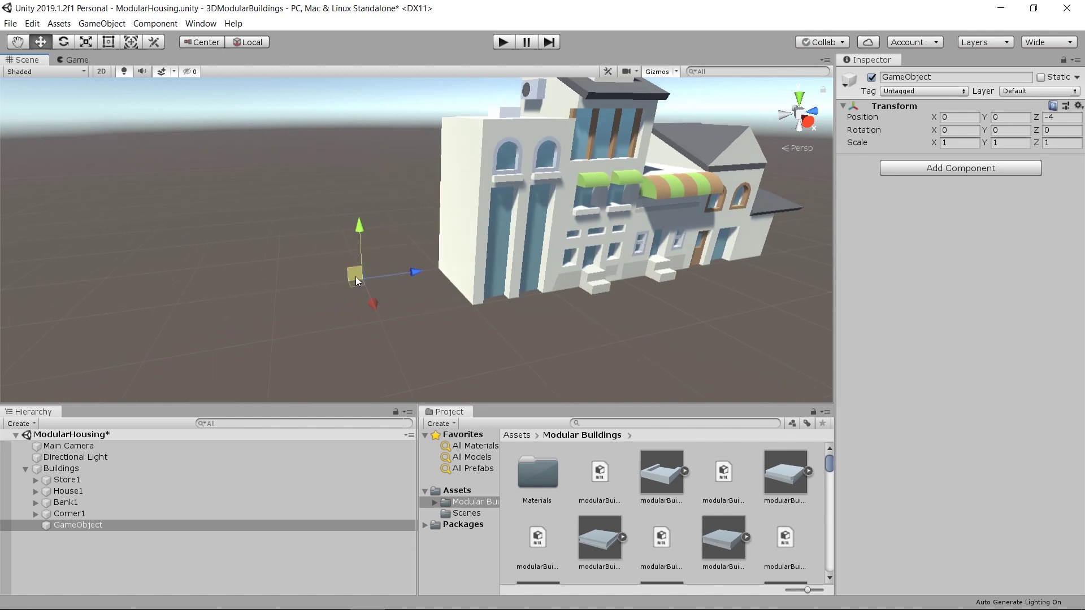
pyautogui.moveTo(370, 382); pyautogui.dragTo(334, 358, button='middle')
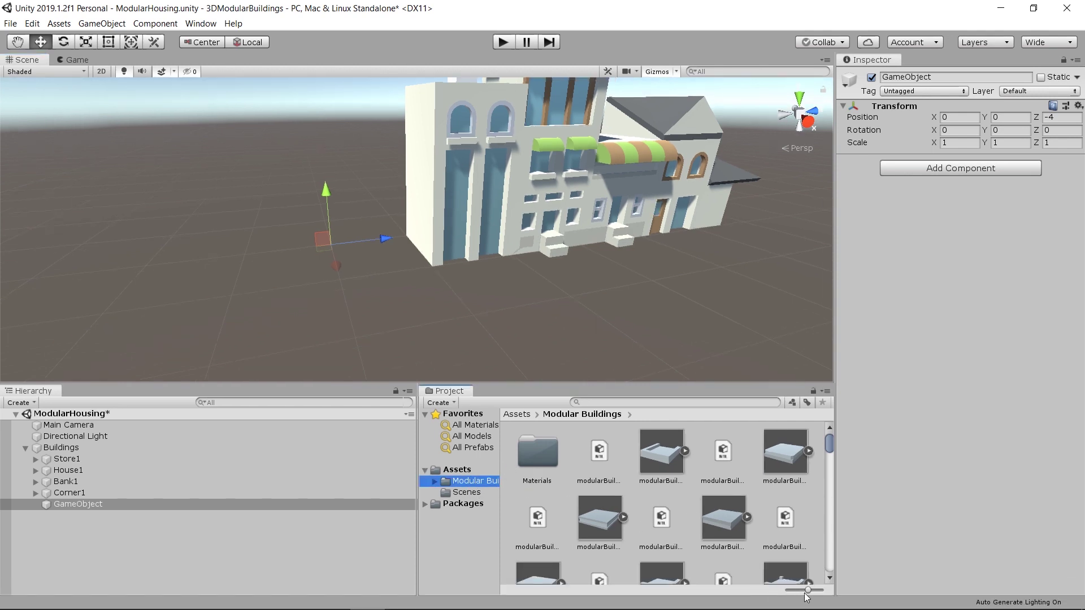
pyautogui.moveTo(810, 595)
pyautogui.mouseDown()
pyautogui.moveTo(785, 594)
pyautogui.moveTo(807, 594)
pyautogui.mouseUp()
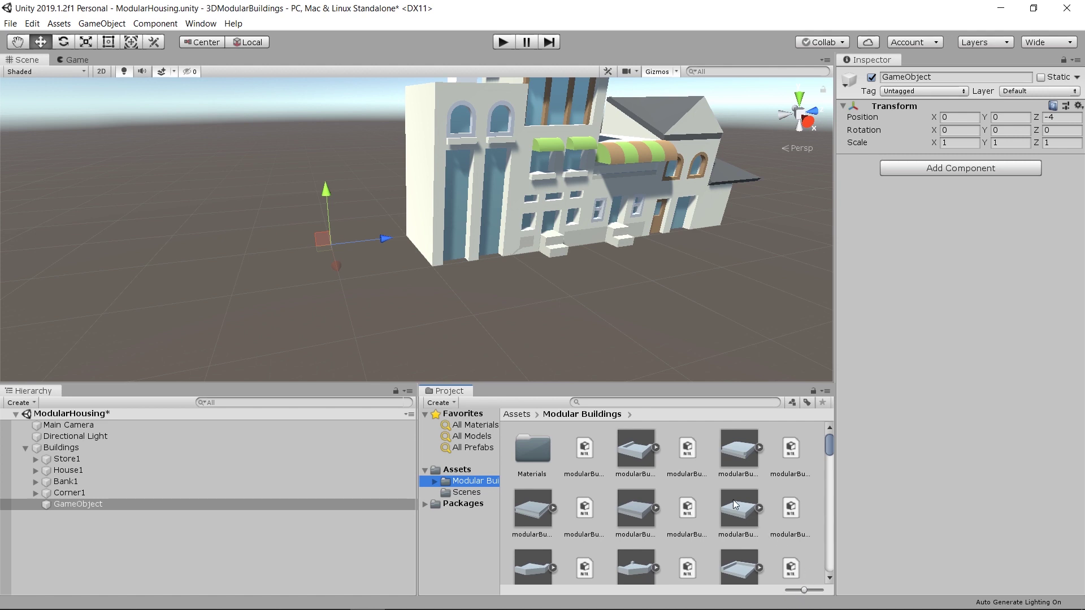
pyautogui.scroll(-3, 732, 500)
pyautogui.scroll(-3, 732, 501)
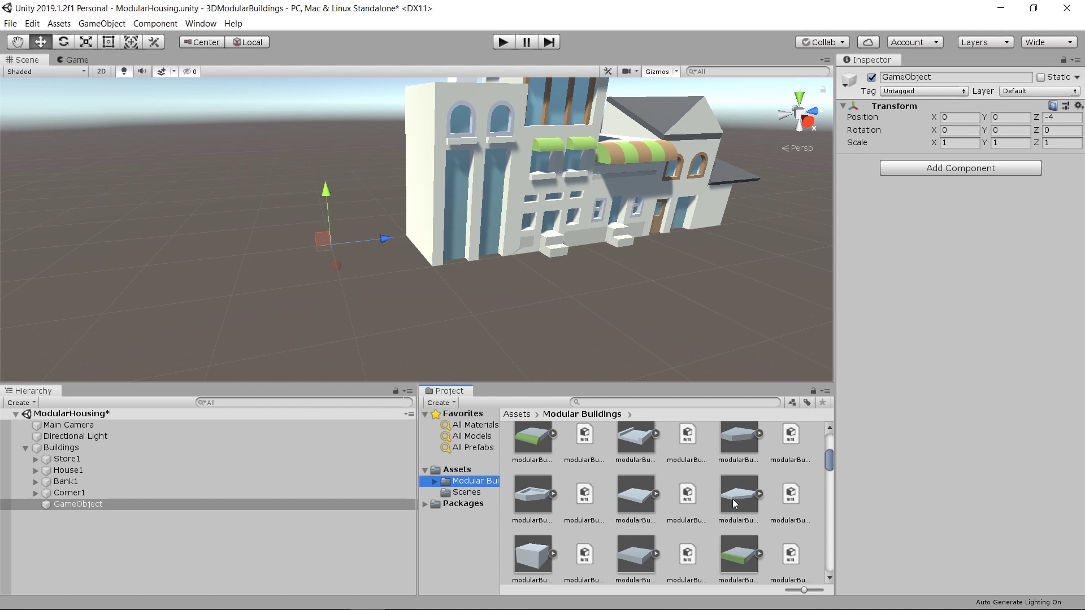
pyautogui.scroll(-3, 734, 502)
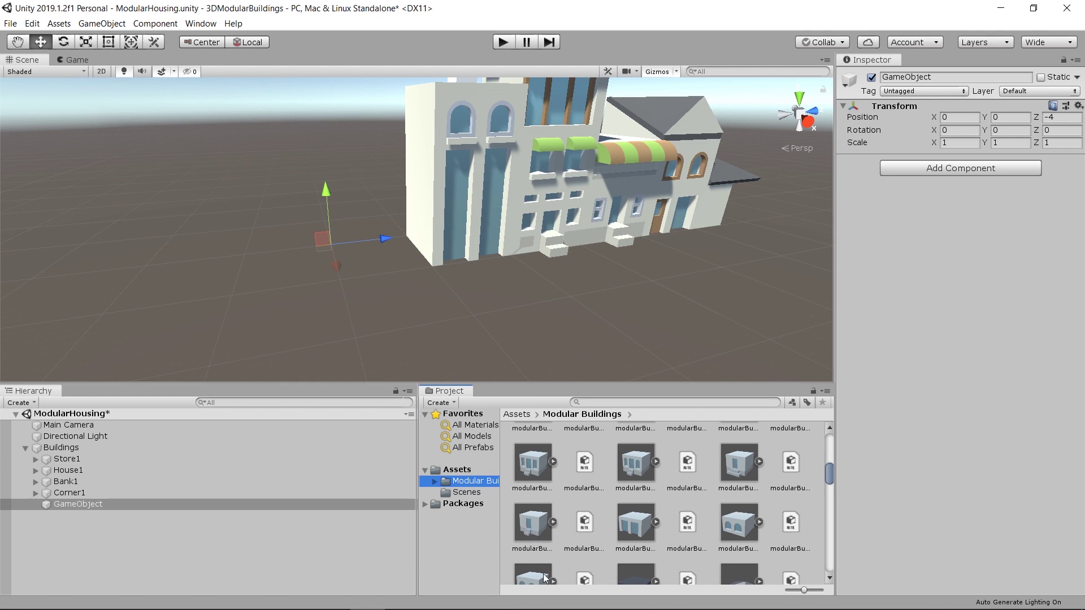
pyautogui.moveTo(533, 534); pyautogui.dragTo(105, 504)
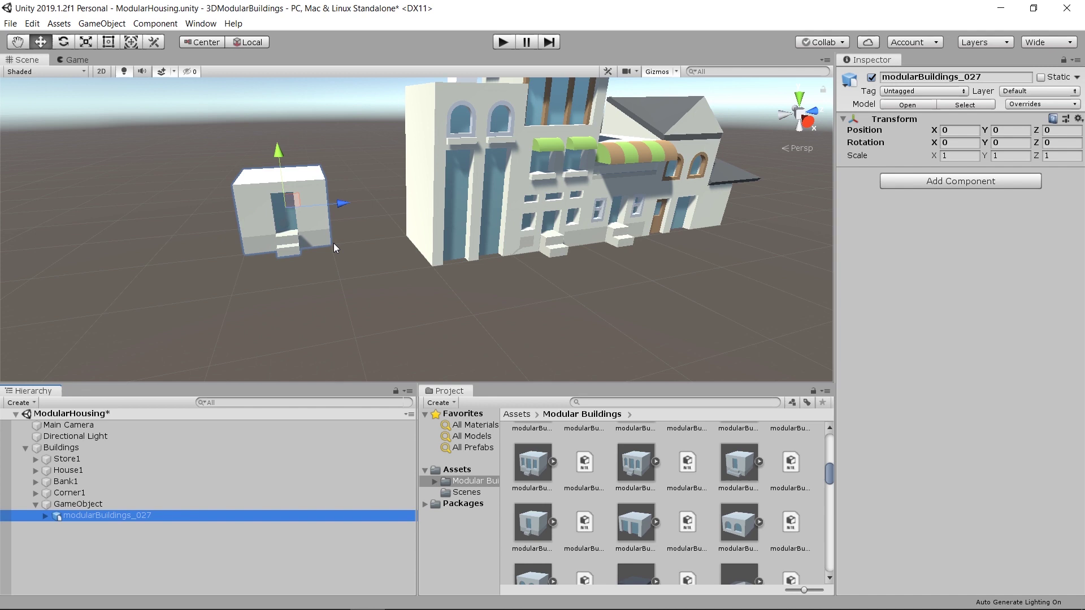
# Move the new parent object with snapping to X 1 and Z -3, so its doorway piece sits directly beside the bank.
pyautogui.moveTo(334, 244); pyautogui.dragTo(365, 249, button='right')
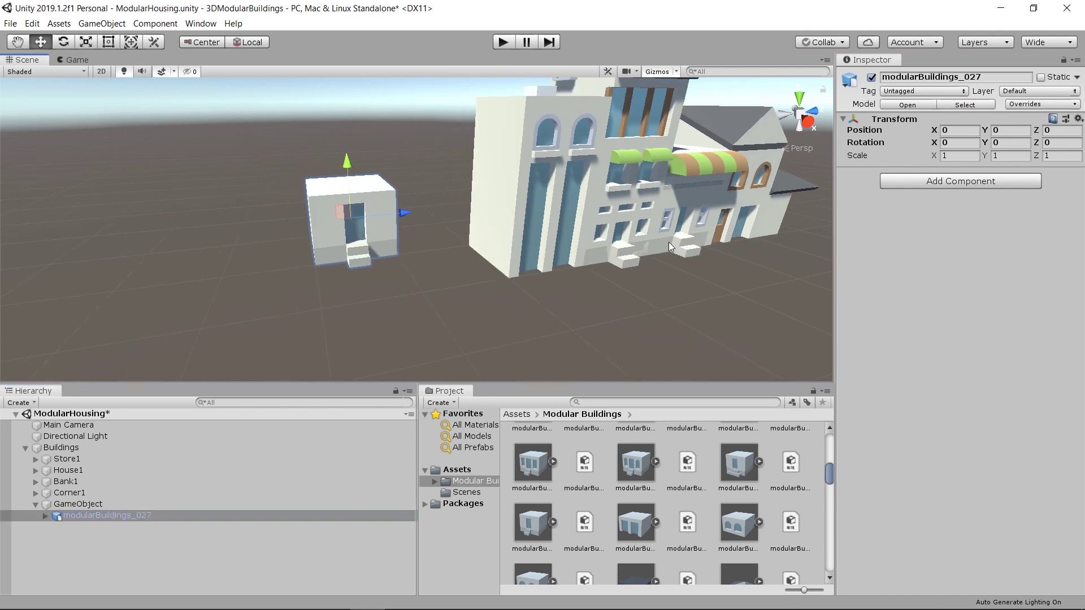
pyautogui.click(89, 504)
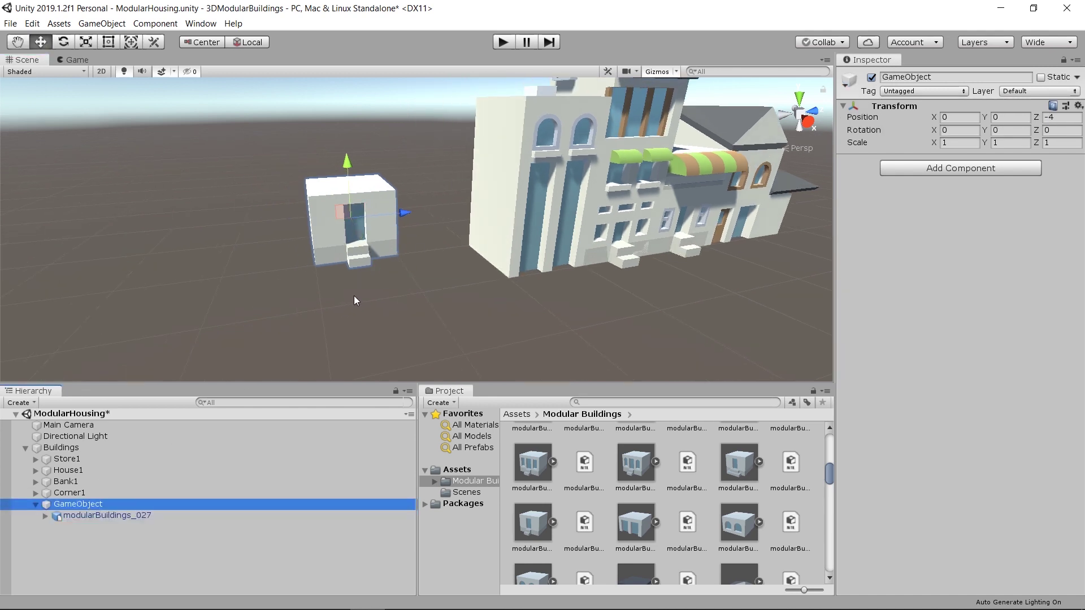
pyautogui.click(337, 208)
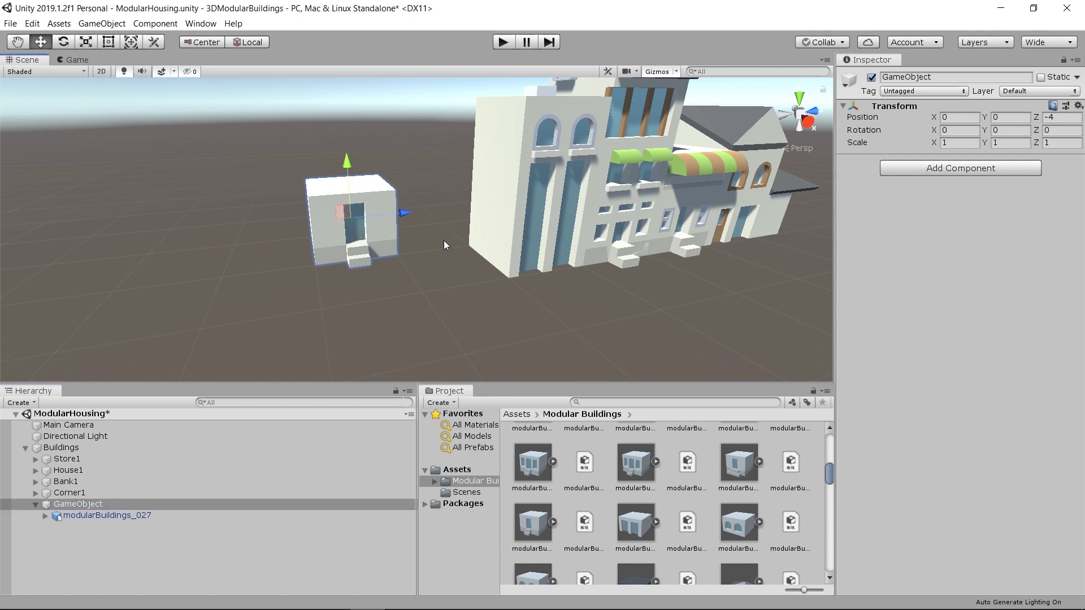
pyautogui.keyDown('ctrl'); pyautogui.moveTo(362, 241); pyautogui.dragTo(380, 278); pyautogui.keyUp('ctrl')
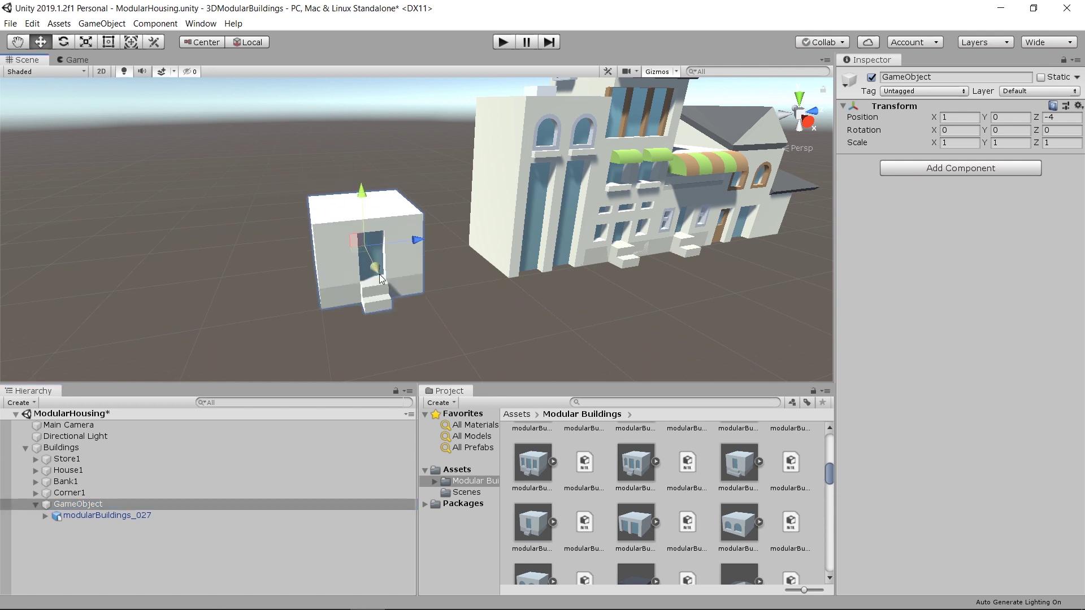
pyautogui.keyDown('ctrl'); pyautogui.moveTo(420, 241); pyautogui.dragTo(504, 231); pyautogui.keyUp('ctrl')
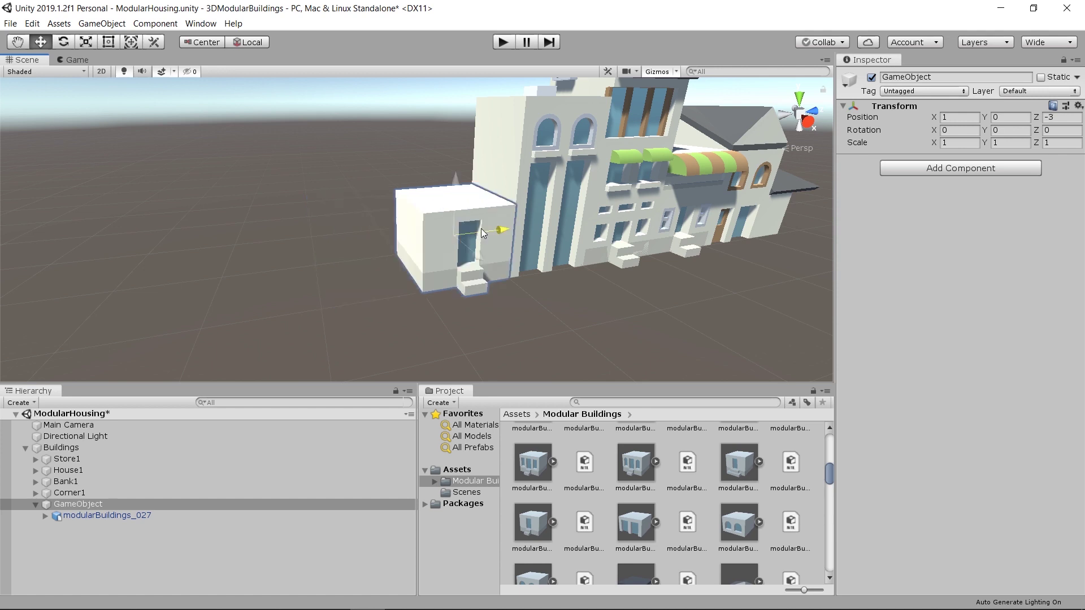
pyautogui.moveTo(521, 266); pyautogui.dragTo(443, 286, button='middle')
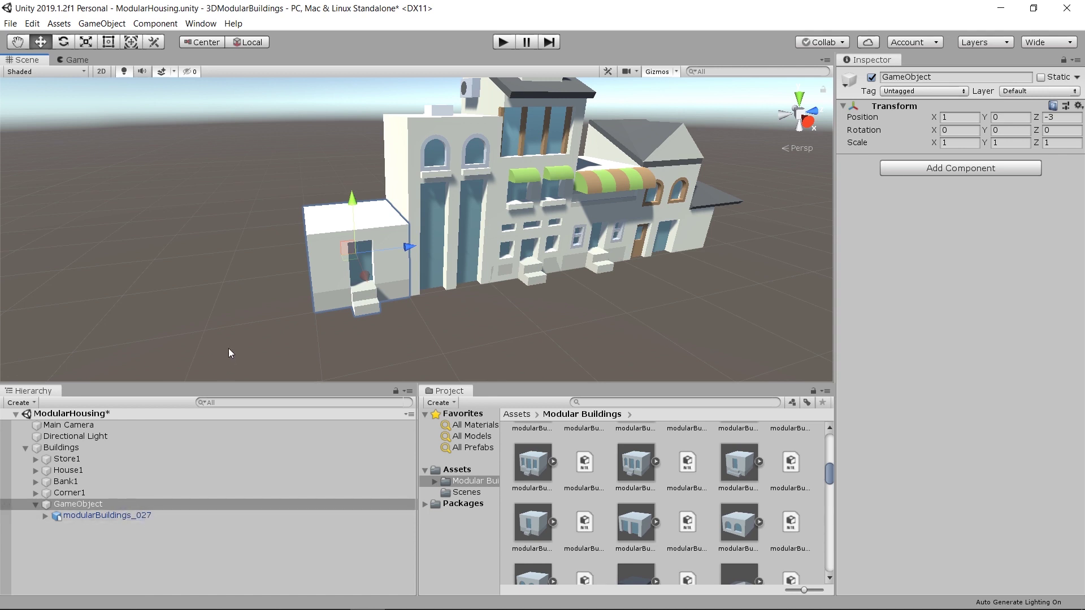
# Rename the new parent object under Buildings as House2.
pyautogui.click(96, 502)
pyautogui.write('House2')
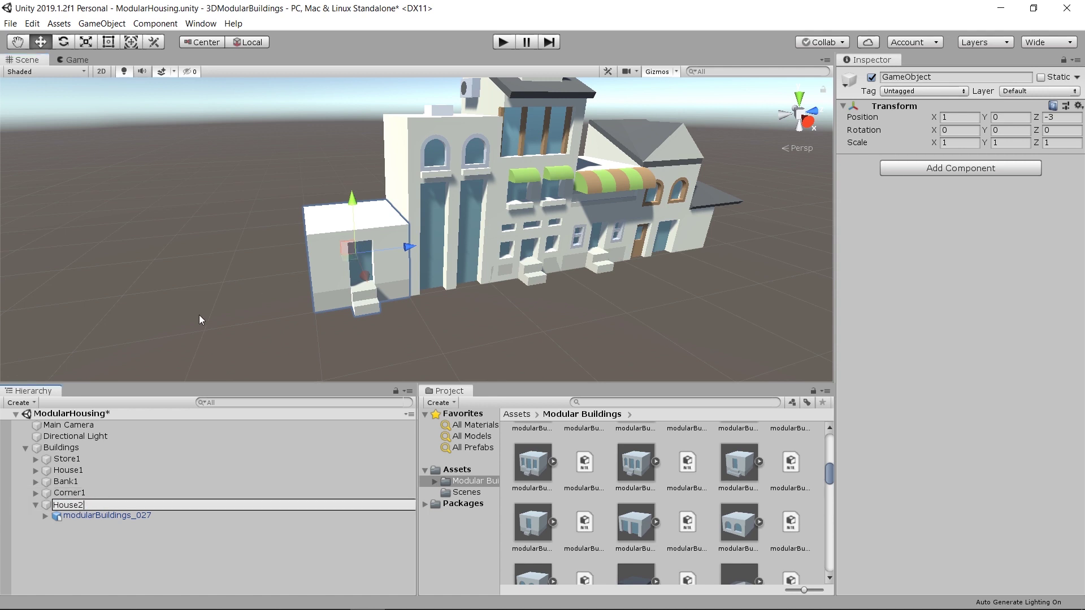
pyautogui.press('Return')
# Examine the modular pieces of the bank and the store next door, and bring the House2 doorway piece back into focus.
pyautogui.click(68, 517)
pyautogui.moveTo(417, 268); pyautogui.dragTo(430, 270, button='middle')
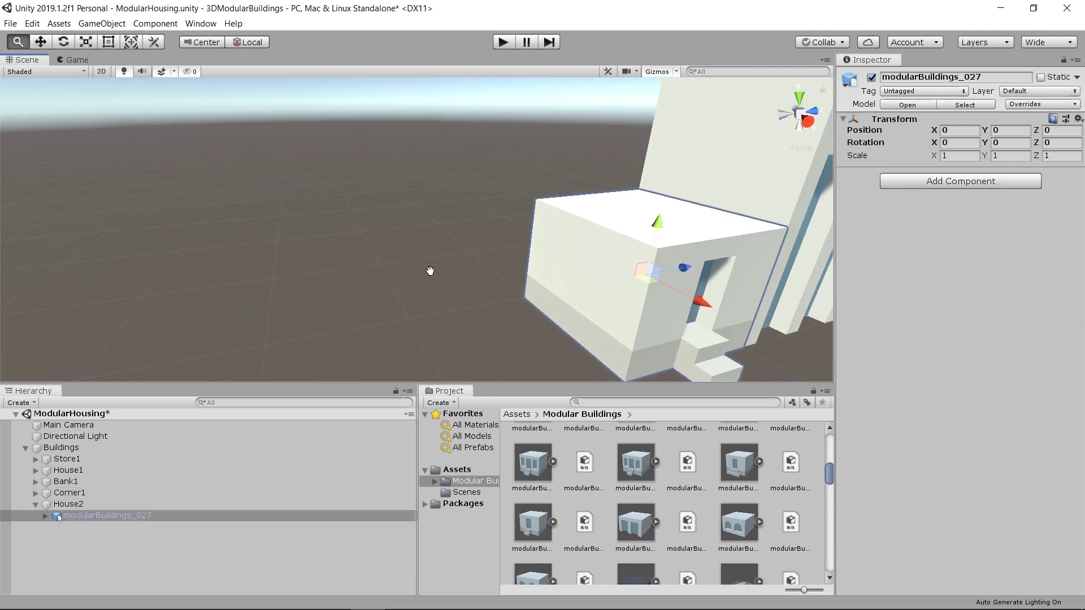
pyautogui.scroll(-10, 430, 271)
pyautogui.click(496, 278)
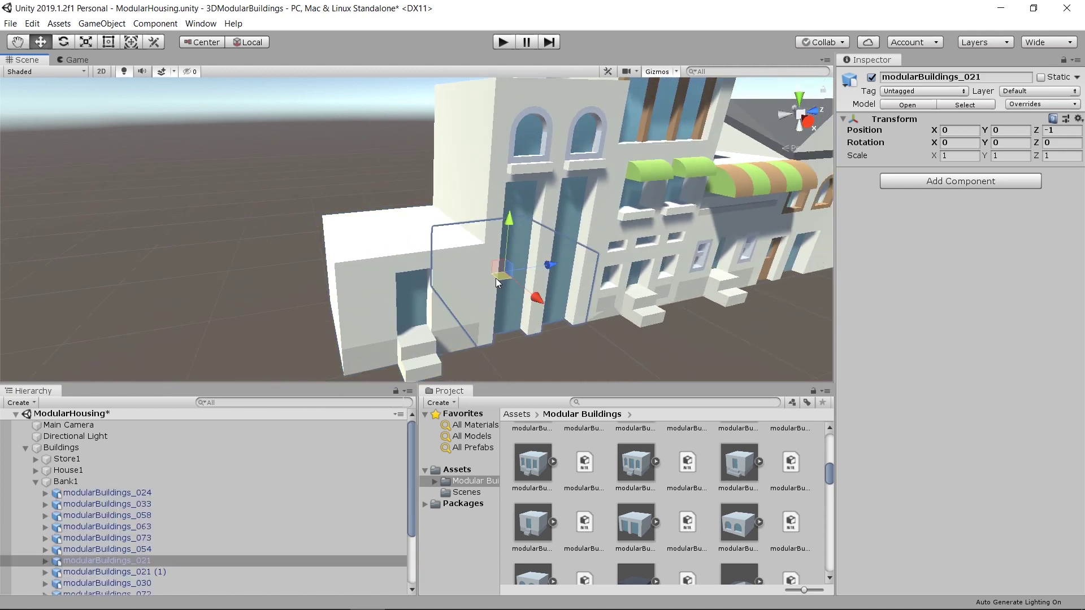
pyautogui.moveTo(496, 278); pyautogui.dragTo(337, 262, button='middle')
pyautogui.click(429, 225)
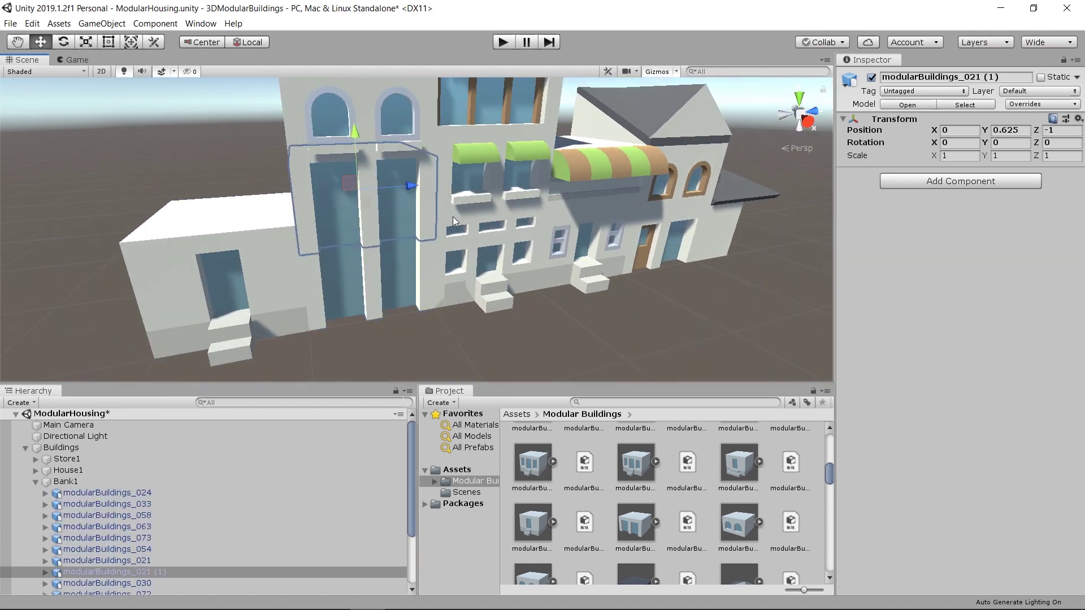
pyautogui.click(582, 220)
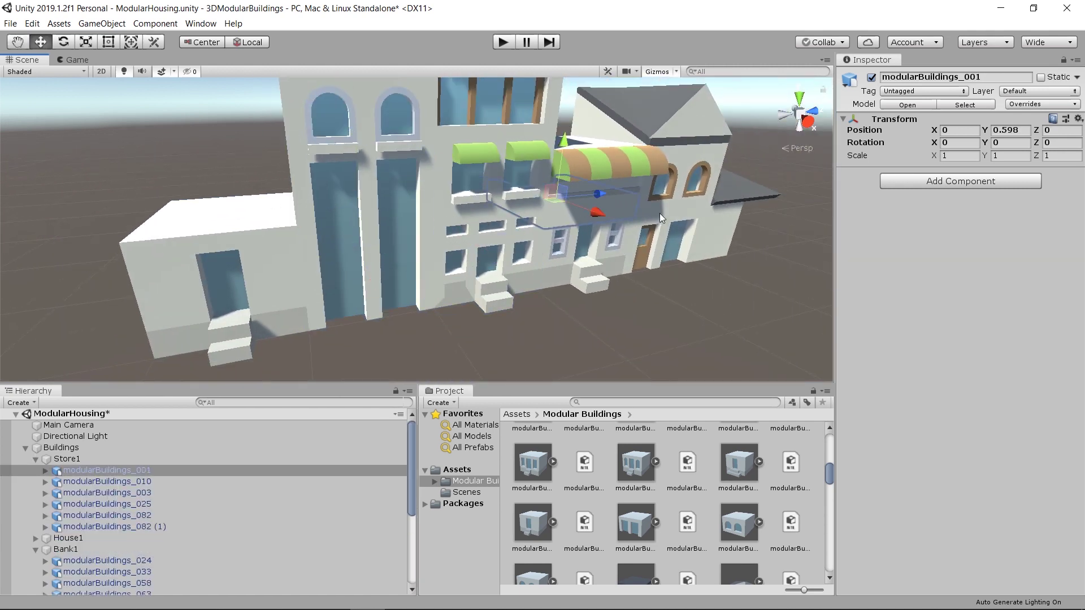
pyautogui.click(266, 237)
pyautogui.press('f')
pyautogui.click(405, 275)
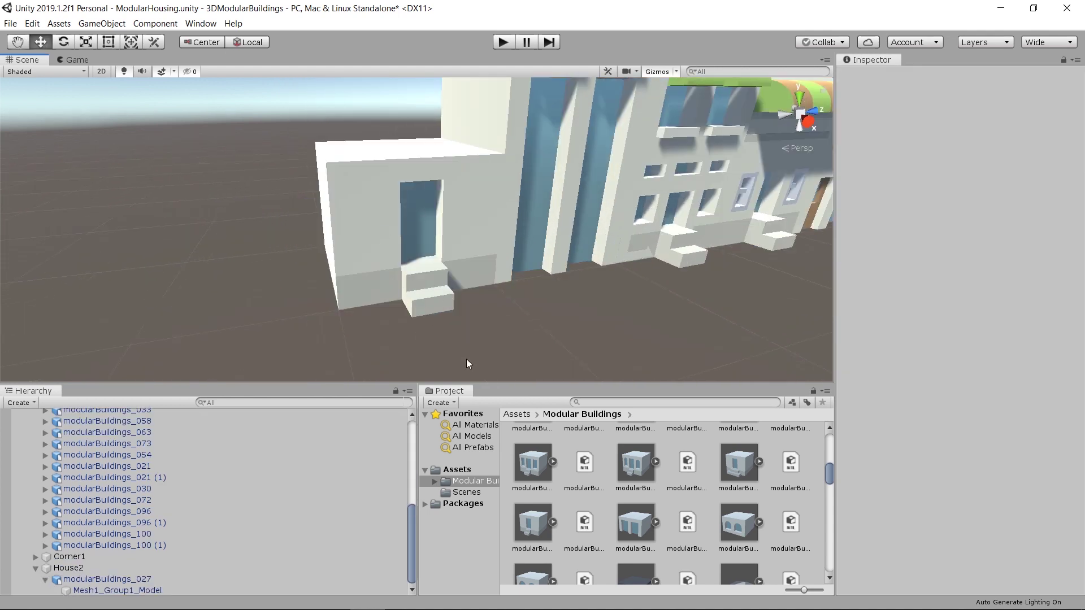
# Find the brown door with a window, modularBuildings_075, in the Modular Buildings assets and add it as a child of House2.
pyautogui.scroll(-3, 623, 556)
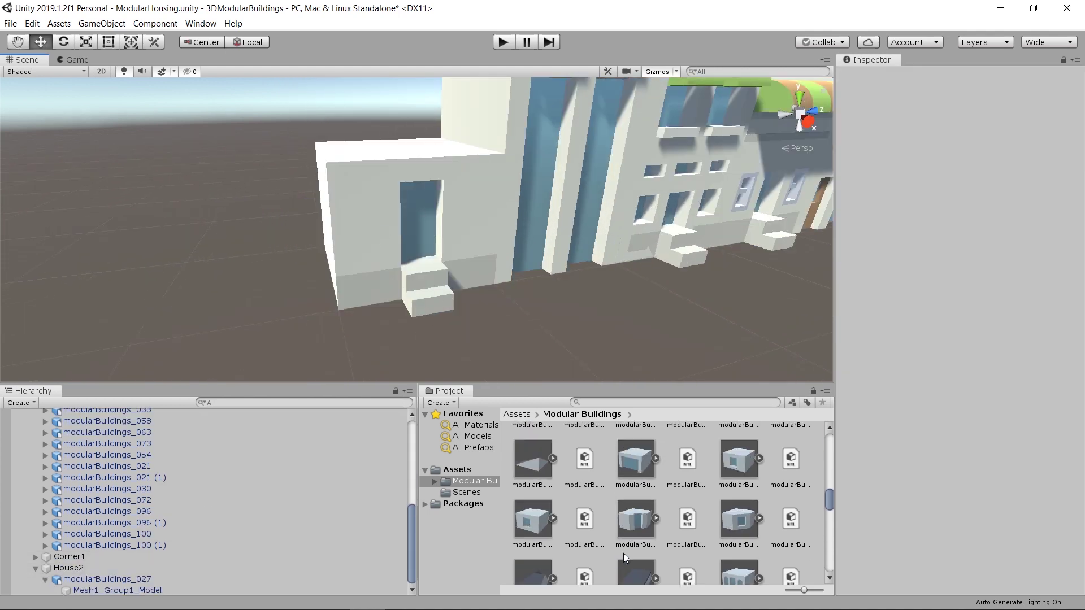
pyautogui.scroll(-5, 625, 553)
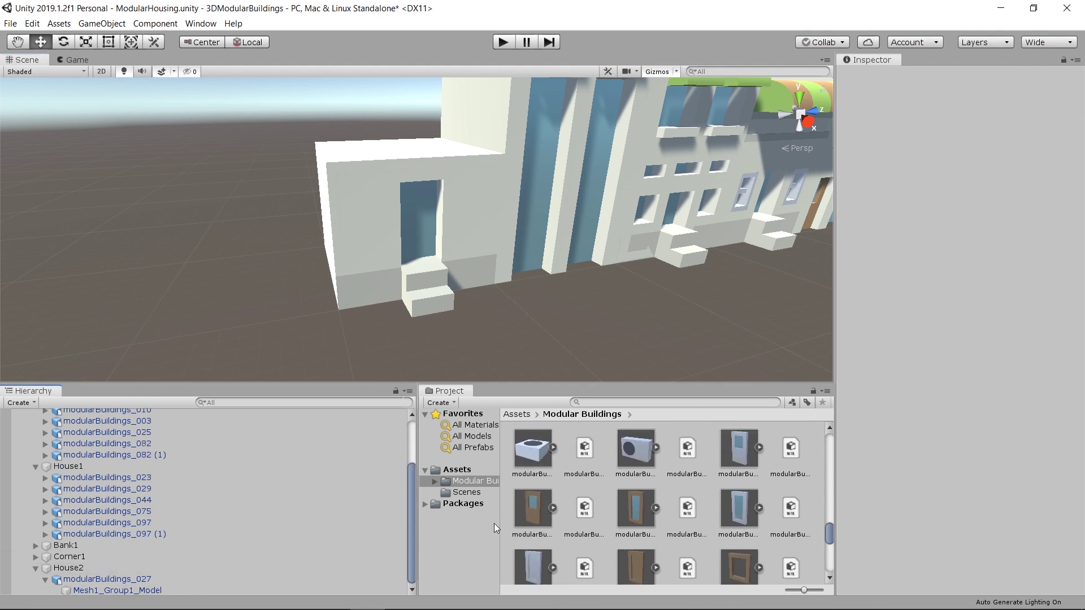
pyautogui.moveTo(543, 514); pyautogui.dragTo(151, 572)
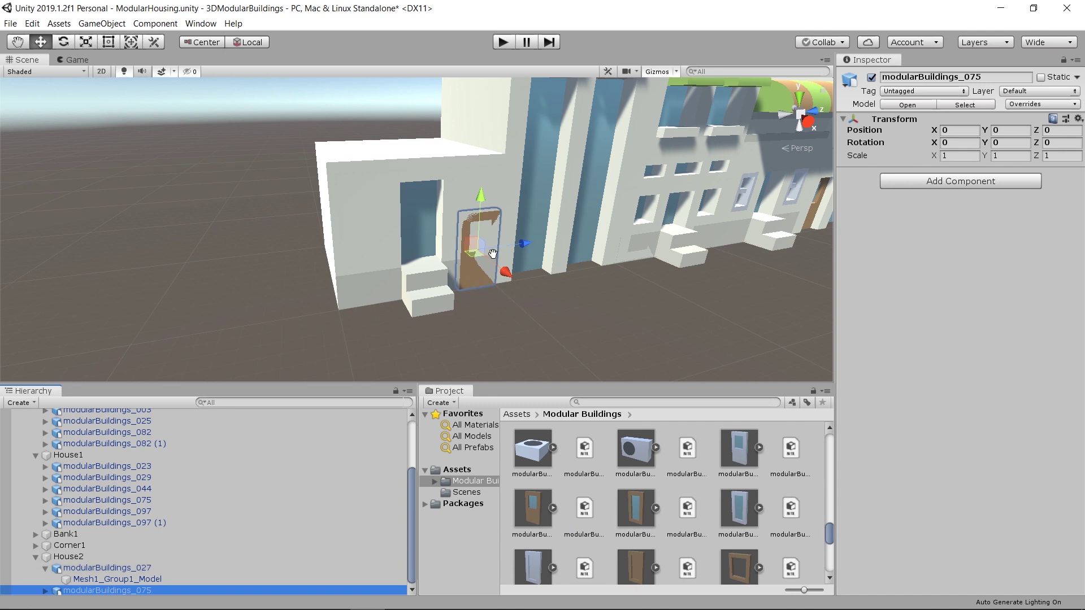
# Vertex-snap the door by its lower corner into the House2 doorway, at Y 0.2125 and Z -0.375.
pyautogui.moveTo(493, 254); pyautogui.dragTo(421, 242, button='middle')
pyautogui.scroll(1, 398, 243)
pyautogui.scroll(-1, 438, 300)
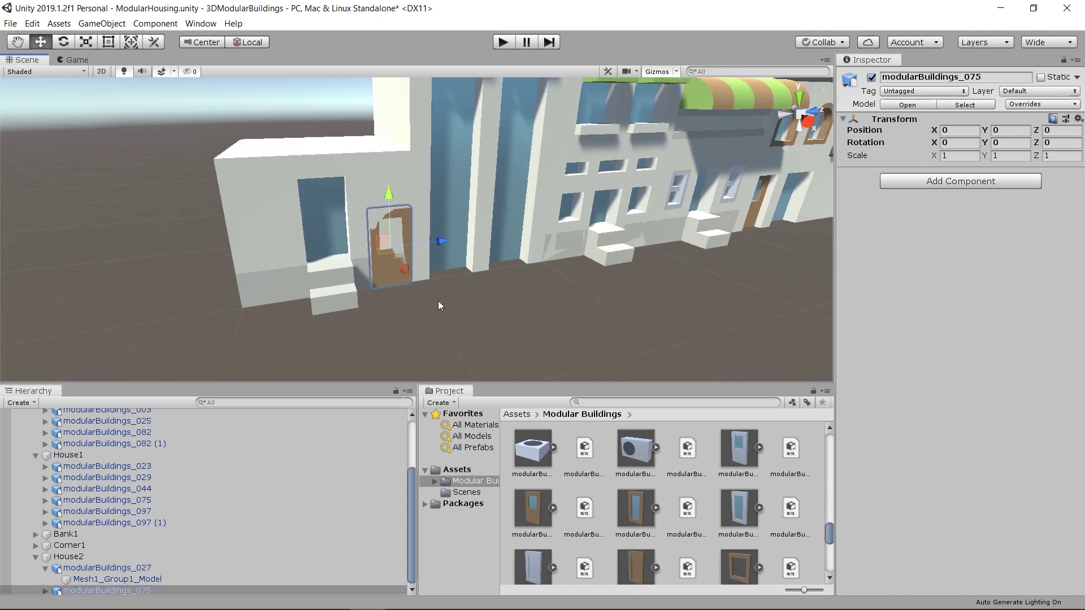
pyautogui.moveTo(438, 302); pyautogui.dragTo(471, 311, button='middle')
pyautogui.scroll(3, 471, 311)
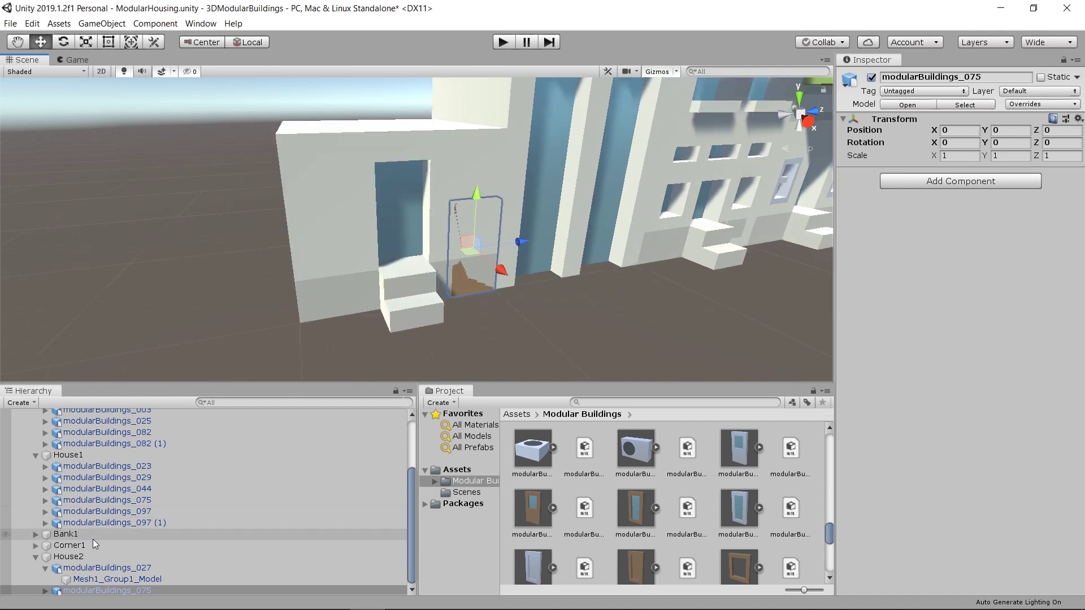
pyautogui.moveTo(499, 311); pyautogui.dragTo(486, 304, button='middle')
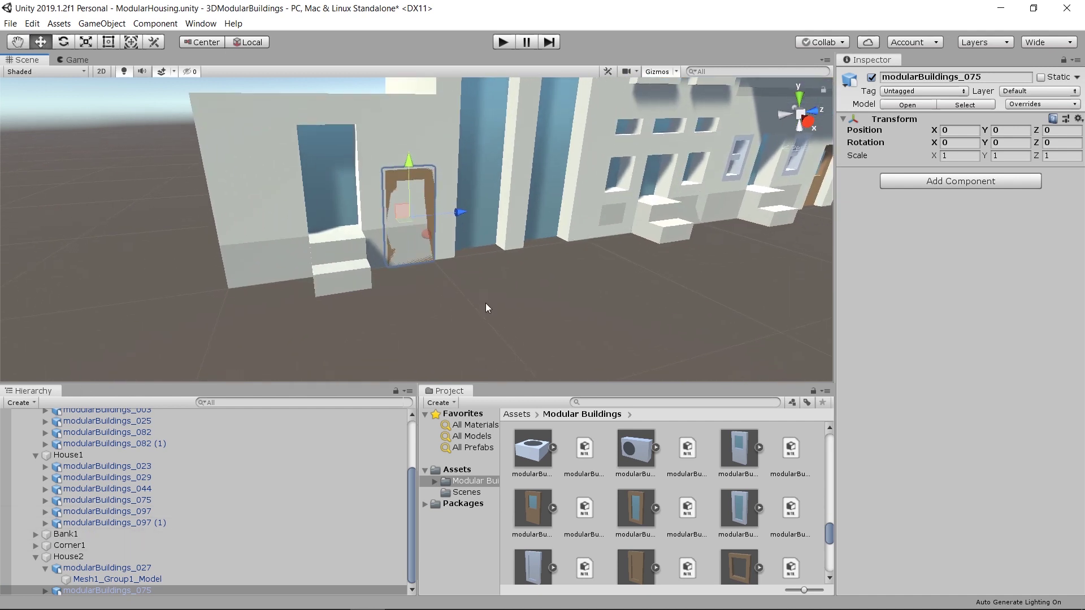
pyautogui.keyDown('alt'); pyautogui.moveTo(375, 171); pyautogui.dragTo(469, 250); pyautogui.keyUp('alt')
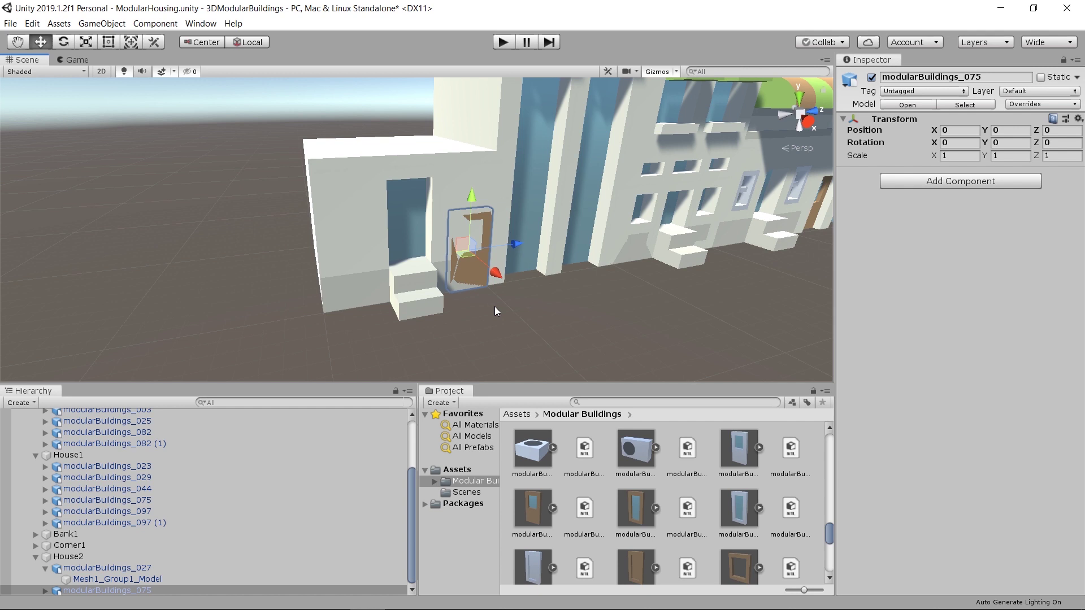
pyautogui.moveTo(475, 306); pyautogui.dragTo(473, 303, button='middle')
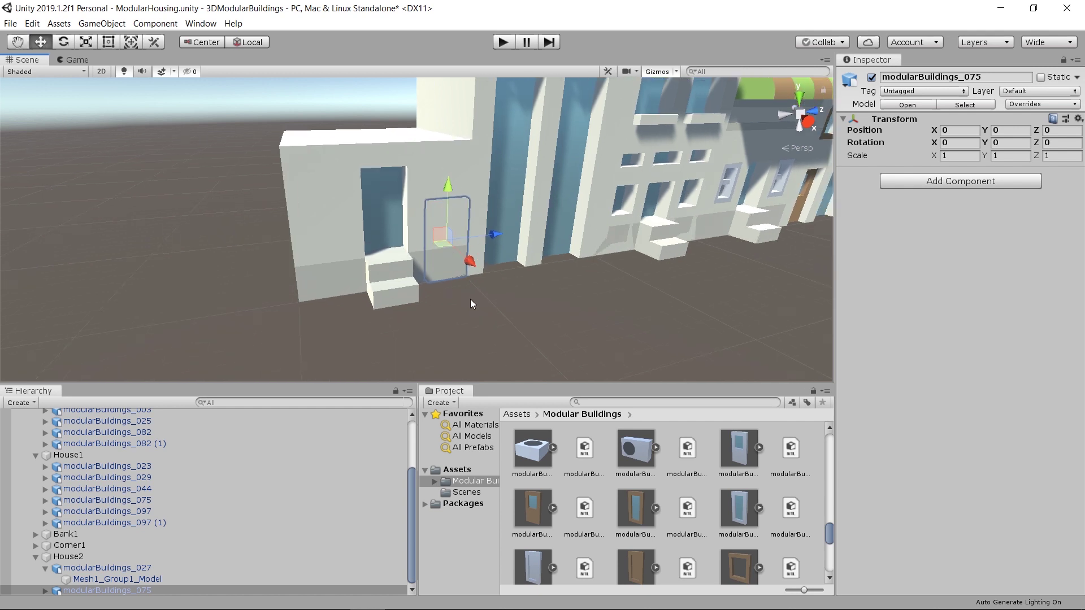
pyautogui.scroll(4, 469, 300)
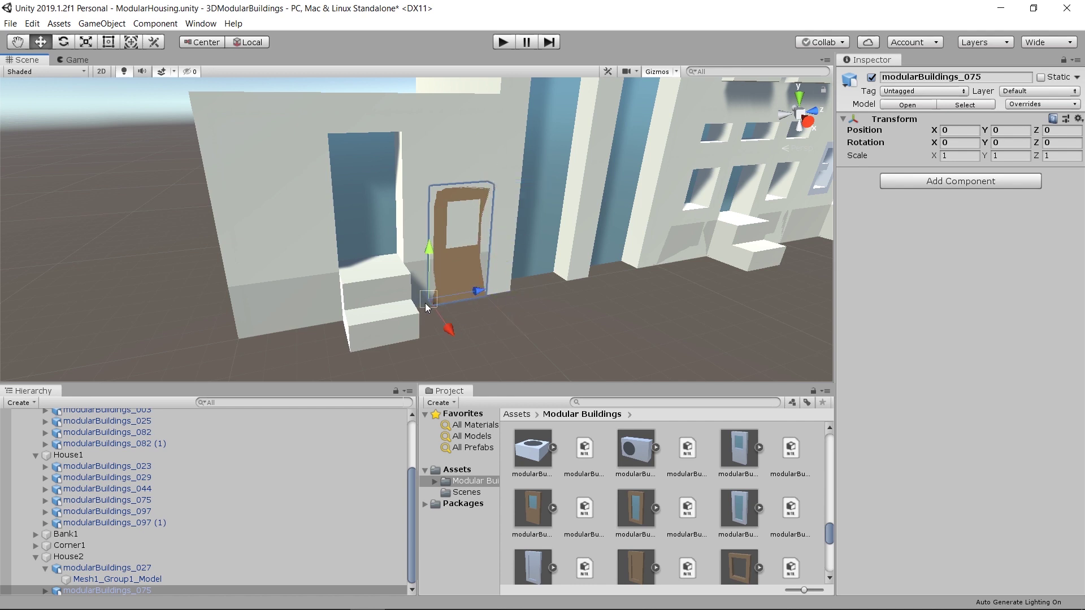
pyautogui.moveTo(439, 303); pyautogui.dragTo(350, 263)
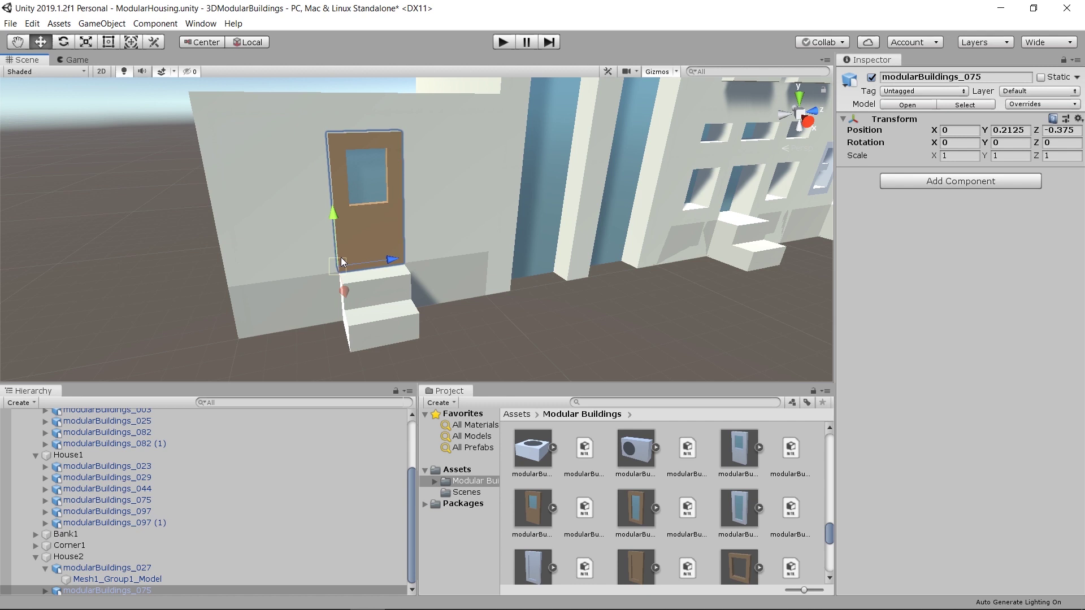
# Examine the fit of the door in the House2 doorway from several angles, and clear the selection.
pyautogui.click(456, 331)
pyautogui.moveTo(456, 331); pyautogui.dragTo(523, 331, button='middle')
pyautogui.scroll(4, 523, 331)
pyautogui.scroll(-4, 524, 331)
pyautogui.click(541, 244)
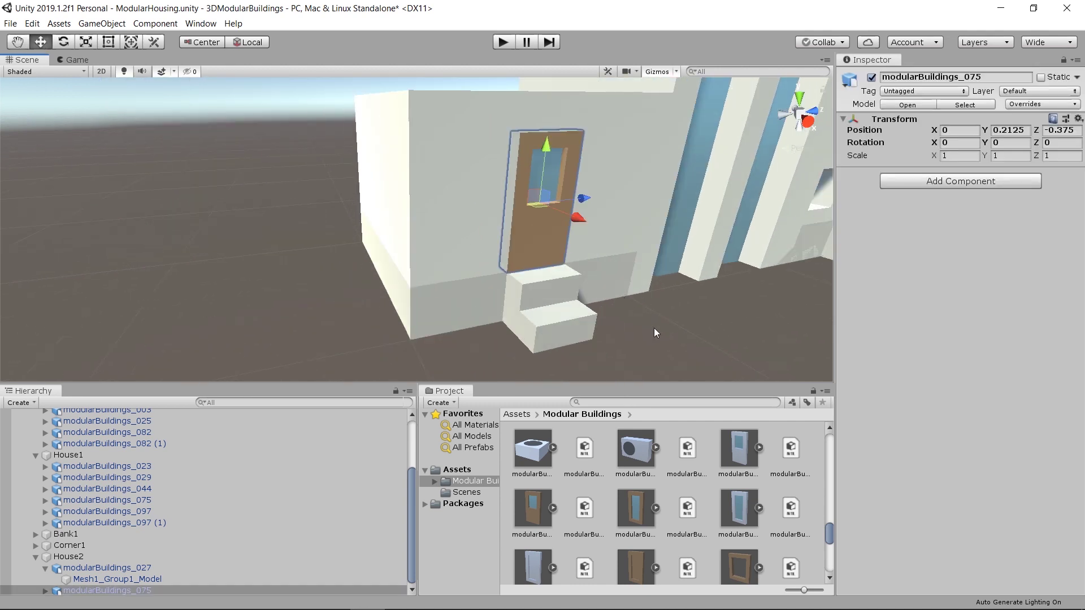
pyautogui.click(612, 174)
pyautogui.moveTo(675, 295); pyautogui.dragTo(533, 336, button='middle')
pyautogui.click(626, 338)
pyautogui.scroll(-4, 449, 296)
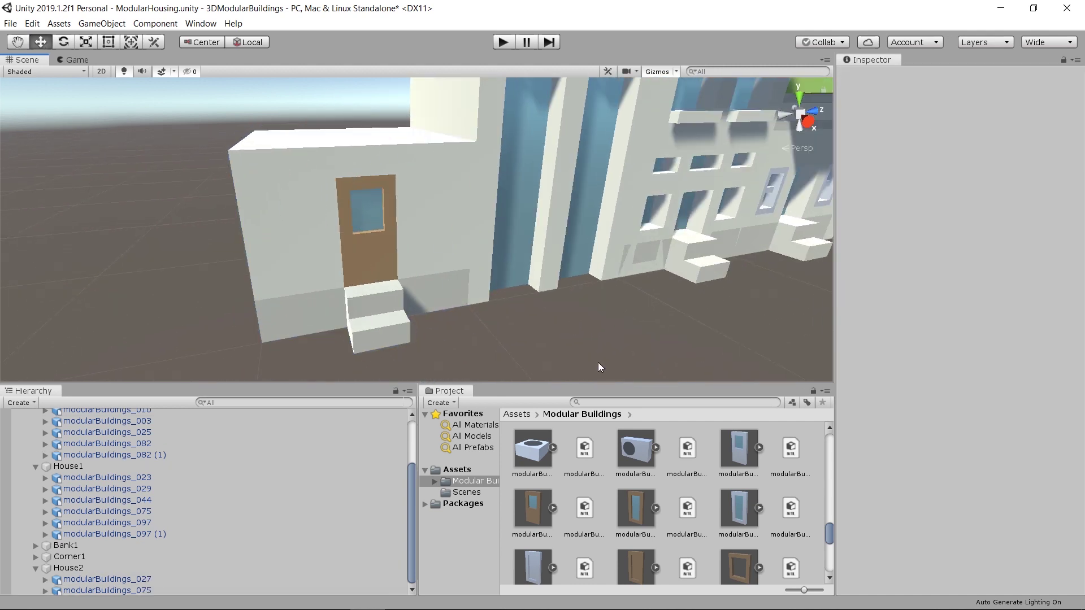
# Find the balcony piece modularBuildings_042 in the Modular Buildings assets and add it as a child of House2.
pyautogui.scroll(3, 656, 479)
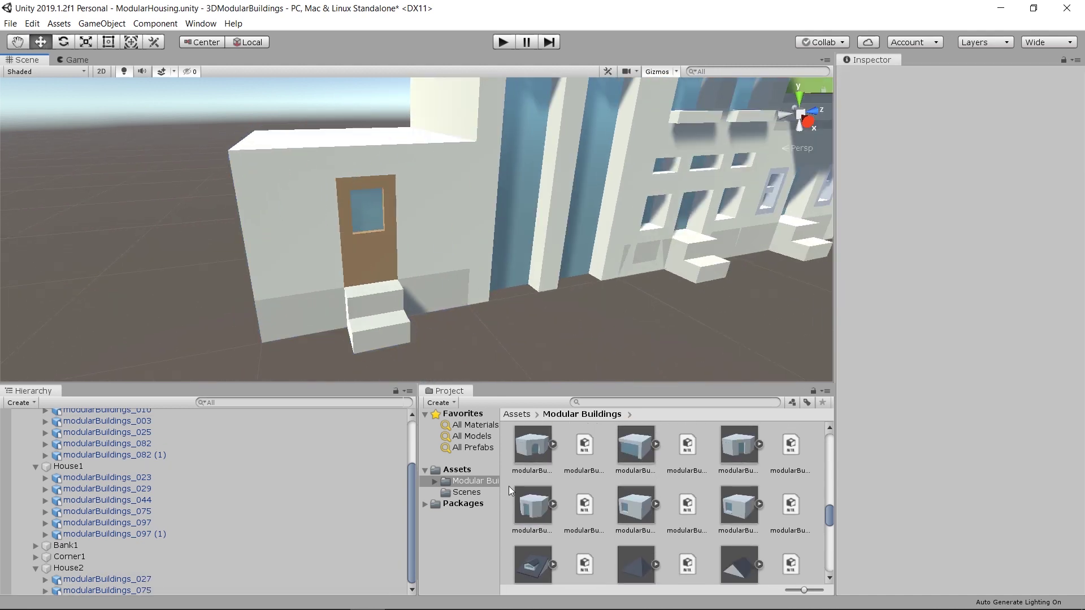
pyautogui.scroll(-6, 677, 248)
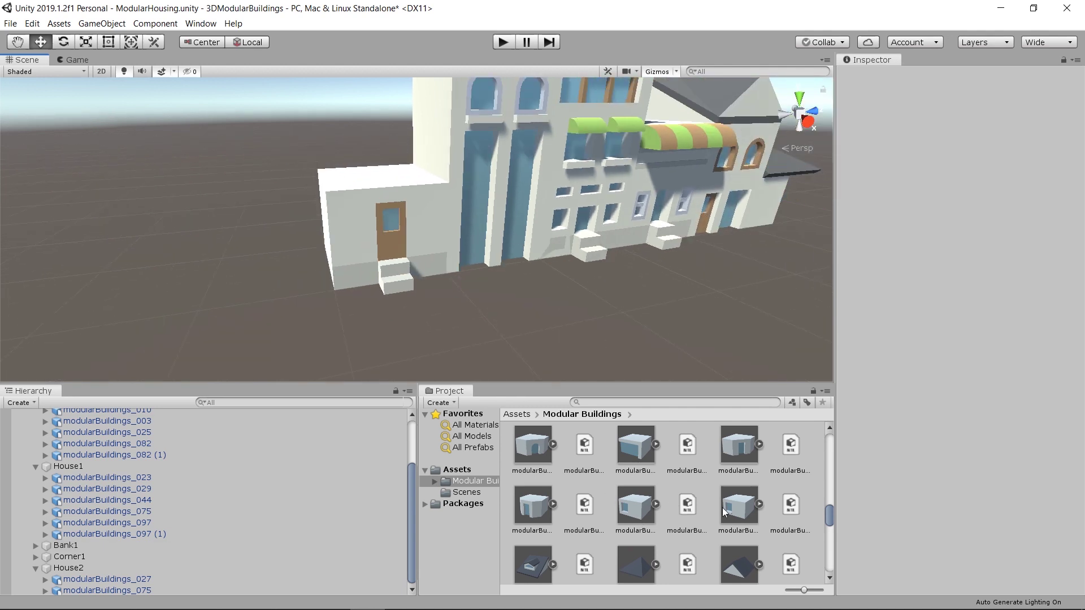
pyautogui.scroll(-2, 548, 486)
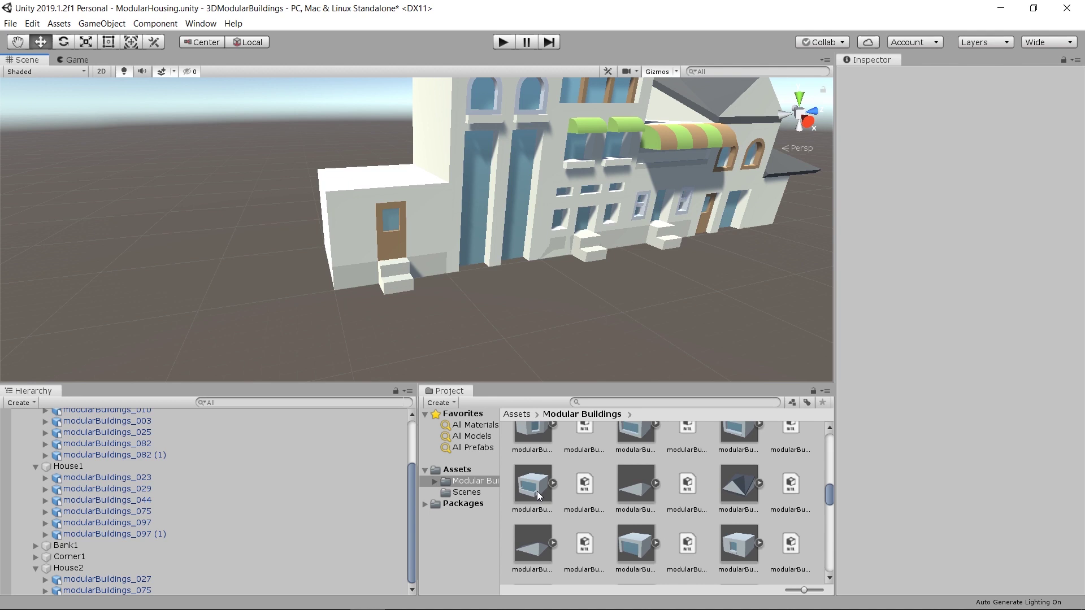
pyautogui.moveTo(536, 491); pyautogui.dragTo(133, 568)
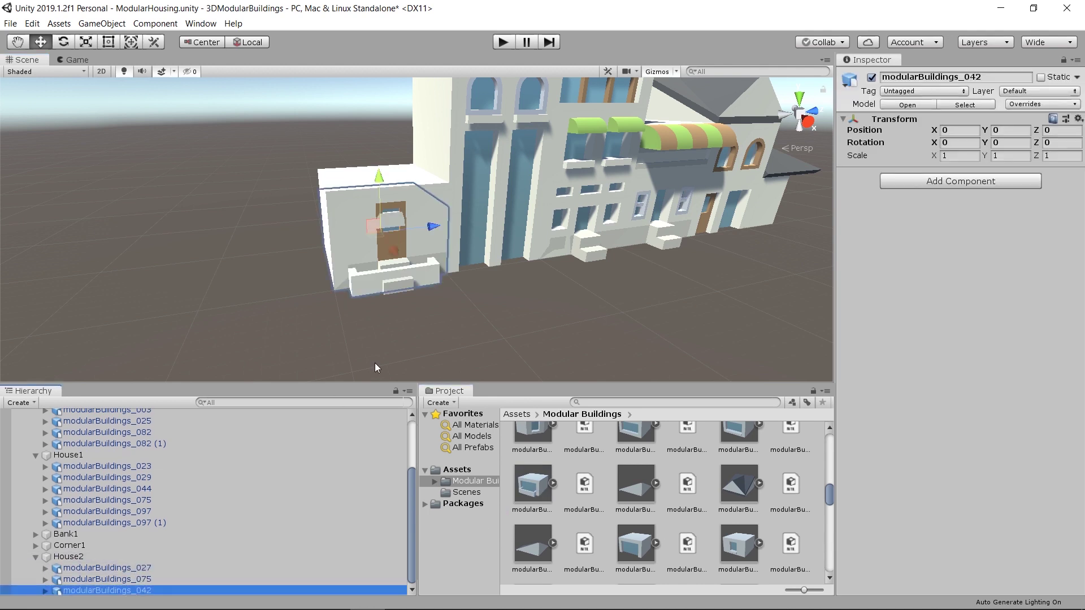
# Try to raise the balcony piece freehand to about Y 1.17 above the doorway piece, and undo the move.
pyautogui.press('f')
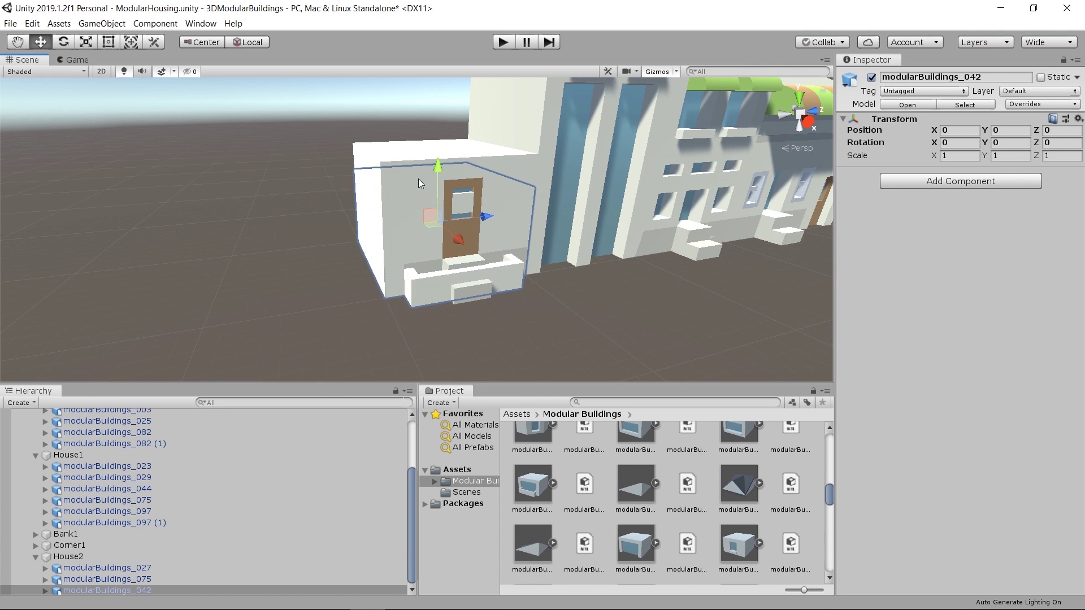
pyautogui.moveTo(419, 155); pyautogui.dragTo(401, 228, button='middle')
pyautogui.moveTo(416, 256); pyautogui.dragTo(412, 132)
pyautogui.scroll(-3, 503, 222)
pyautogui.moveTo(470, 225); pyautogui.dragTo(427, 219, button='middle')
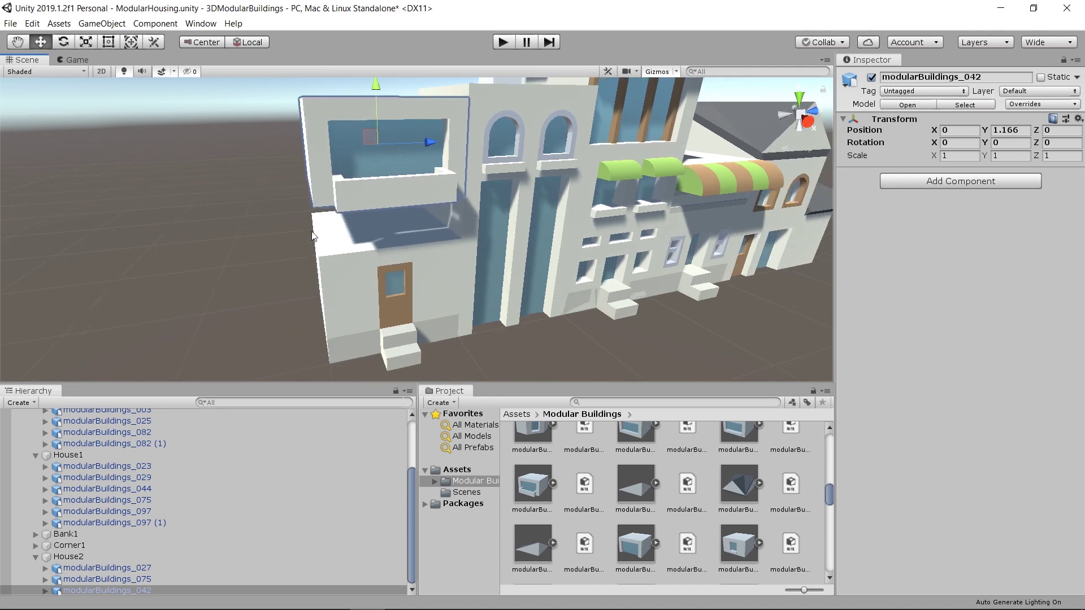
pyautogui.moveTo(478, 256); pyautogui.dragTo(497, 212, button='middle')
pyautogui.hotkey('ctrl', 'z')
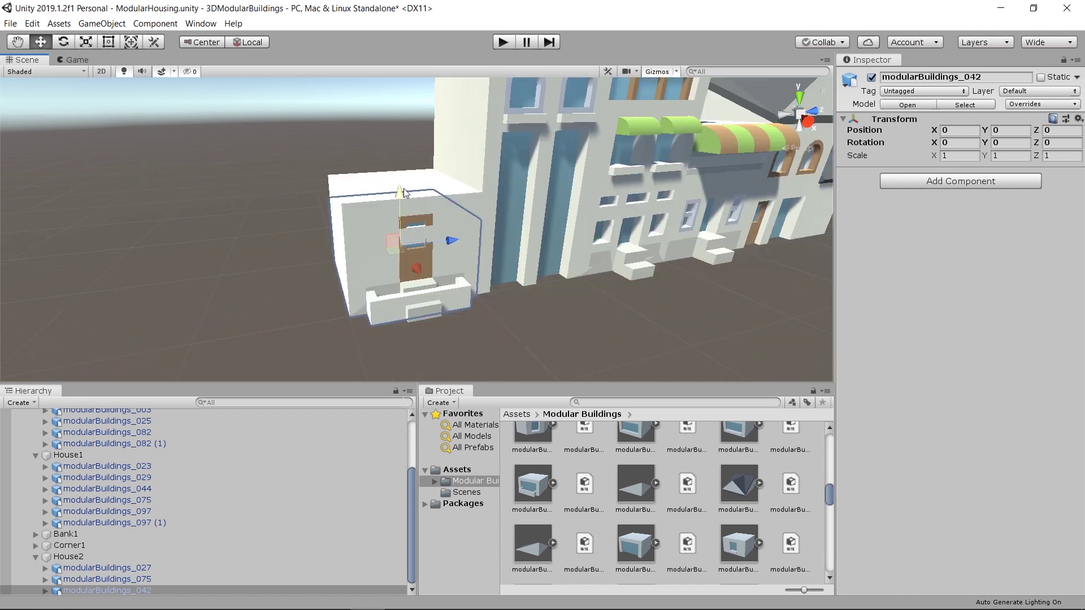
# Raise the balcony piece with snapping along the Y axis to Y 1, and inspect its alignment with the doorway piece below.
pyautogui.keyDown('ctrl'); pyautogui.moveTo(406, 192); pyautogui.dragTo(397, 136); pyautogui.keyUp('ctrl')
pyautogui.moveTo(397, 137); pyautogui.dragTo(572, 258, button='middle')
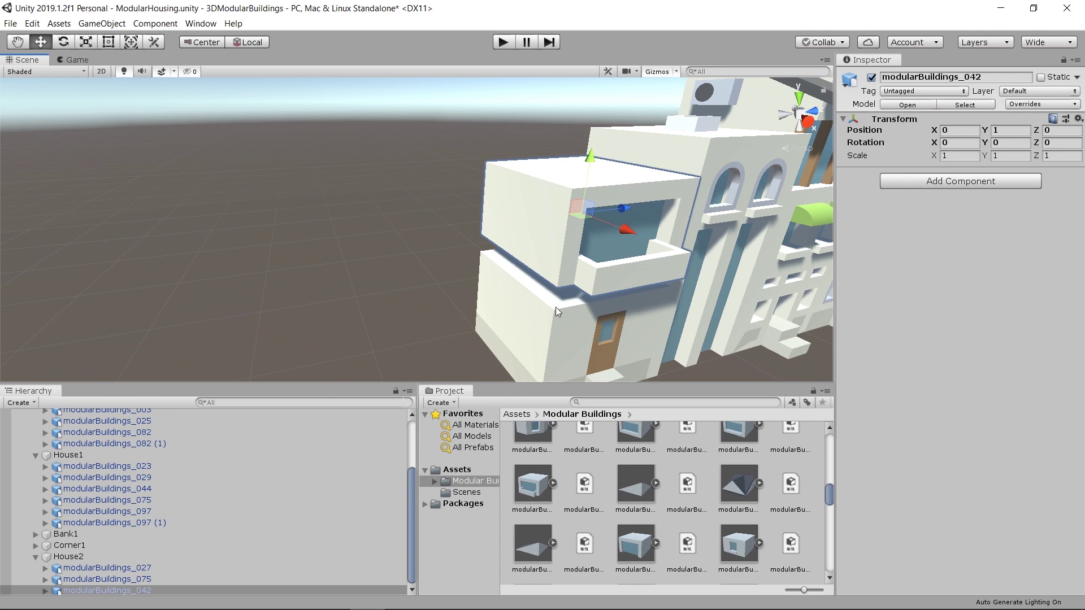
pyautogui.keyDown('alt'); pyautogui.moveTo(555, 306); pyautogui.dragTo(530, 255); pyautogui.keyUp('alt')
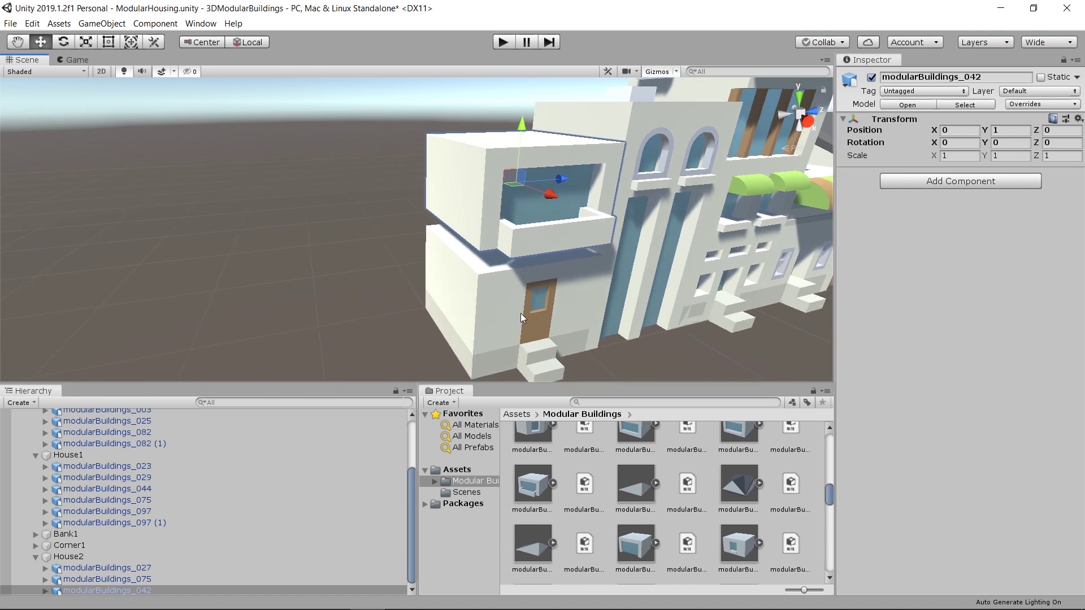
pyautogui.keyDown('alt'); pyautogui.moveTo(521, 313); pyautogui.dragTo(372, 247); pyautogui.keyUp('alt')
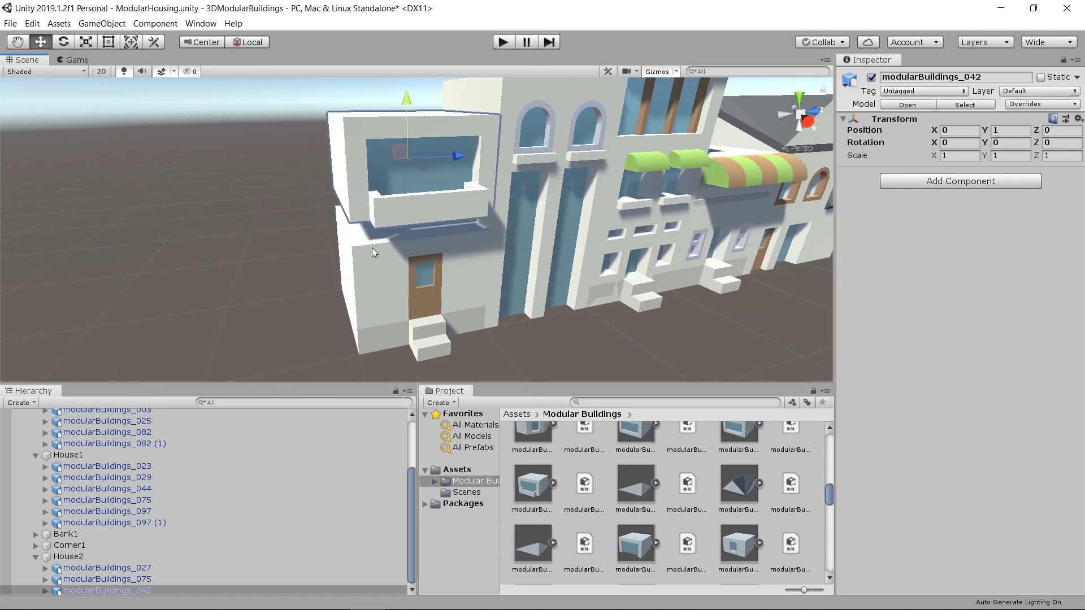
pyautogui.keyDown('alt'); pyautogui.moveTo(384, 266); pyautogui.dragTo(530, 268, button='right'); pyautogui.keyUp('alt')
pyautogui.moveTo(405, 133); pyautogui.dragTo(432, 158, button='middle')
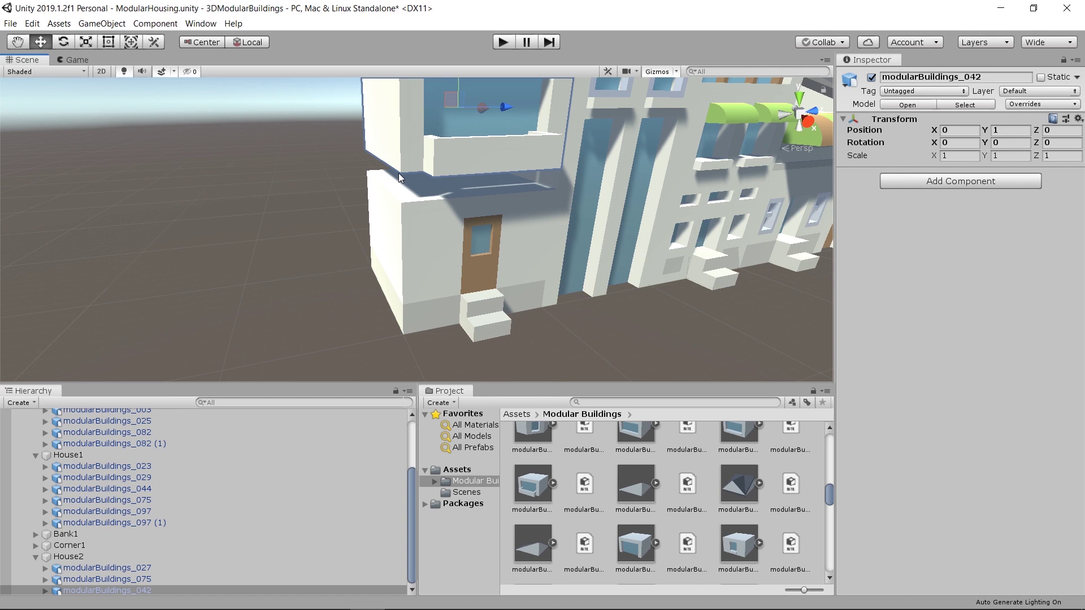
# Vertex-snap the lower corner of the balcony piece to the doorway piece's upper corner, lowering it to Y 0.8375.
pyautogui.keyDown('alt'); pyautogui.moveTo(399, 173); pyautogui.dragTo(390, 192); pyautogui.keyUp('alt')
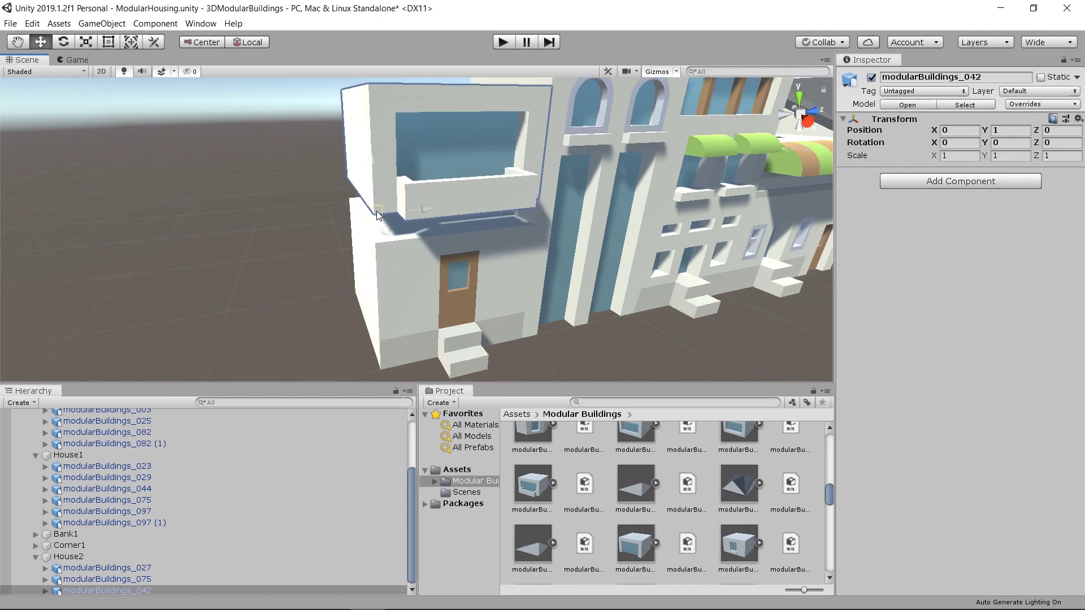
pyautogui.moveTo(378, 214); pyautogui.dragTo(380, 227)
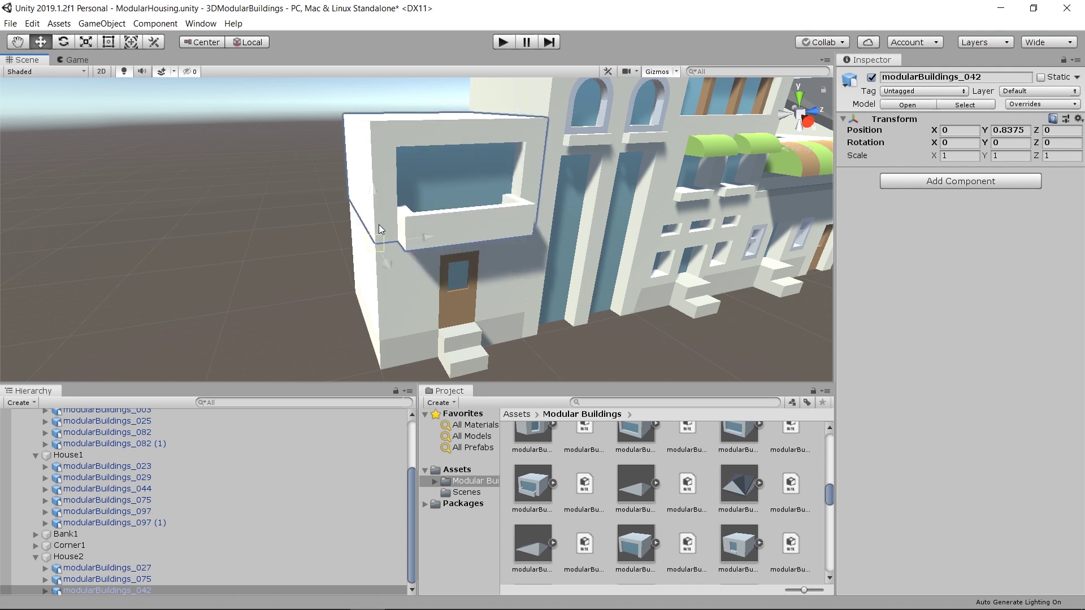
pyautogui.moveTo(378, 225); pyautogui.dragTo(503, 264, button='middle')
pyautogui.scroll(3, 503, 265)
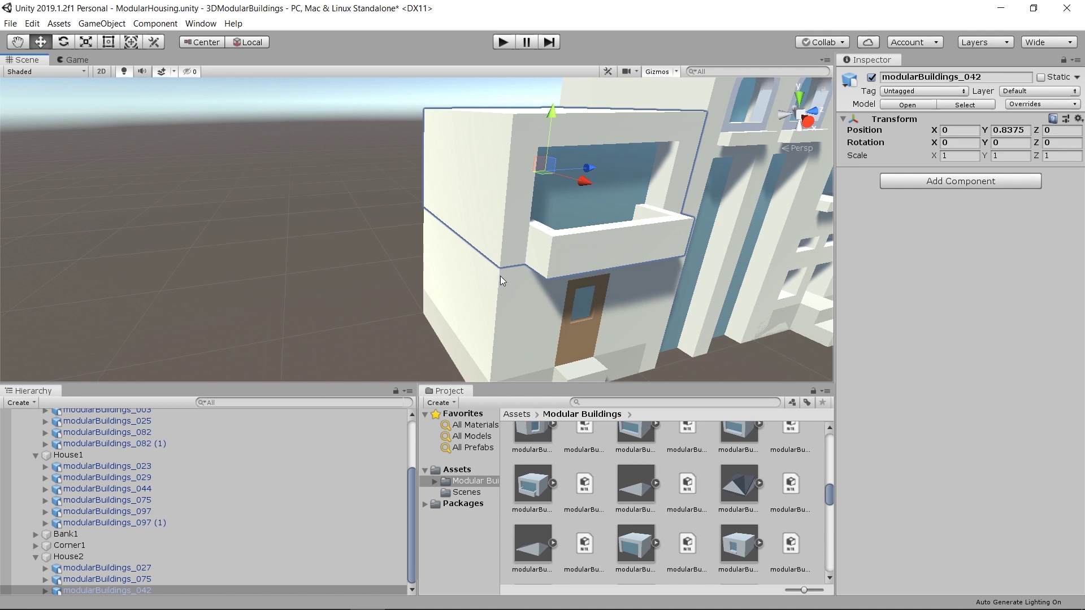
# Examine the seam between the balcony piece and the doorway piece up close, selecting each piece to compare their outlines.
pyautogui.moveTo(572, 303); pyautogui.dragTo(524, 269, button='middle')
pyautogui.click(495, 269)
pyautogui.click(545, 268)
pyautogui.click(524, 269)
pyautogui.scroll(-3, 345, 253)
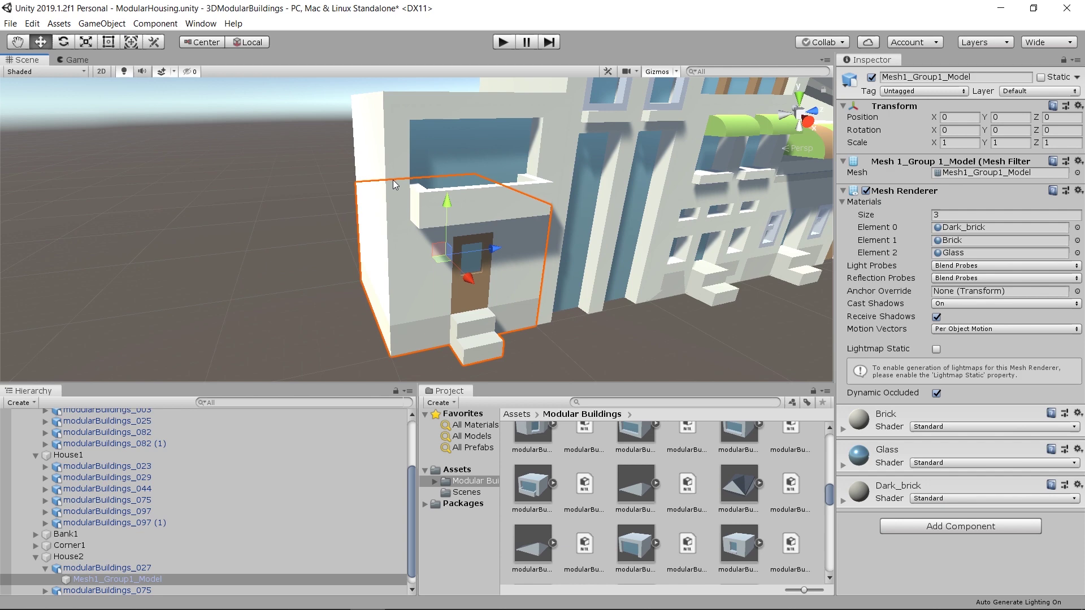
pyautogui.click(392, 179)
pyautogui.moveTo(400, 191); pyautogui.dragTo(422, 227, button='middle')
# Add wall piece modularBuildings_061 as a child of House2 and vertex-snap it on top of the balcony piece.
pyautogui.scroll(-5, 422, 227)
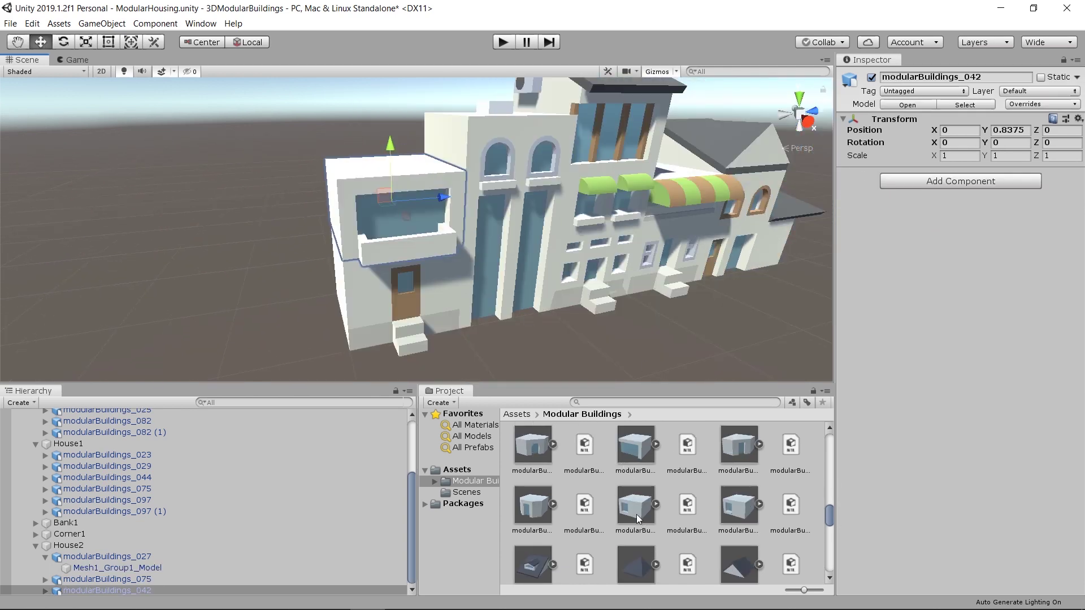
pyautogui.moveTo(107, 590); pyautogui.dragTo(94, 546)
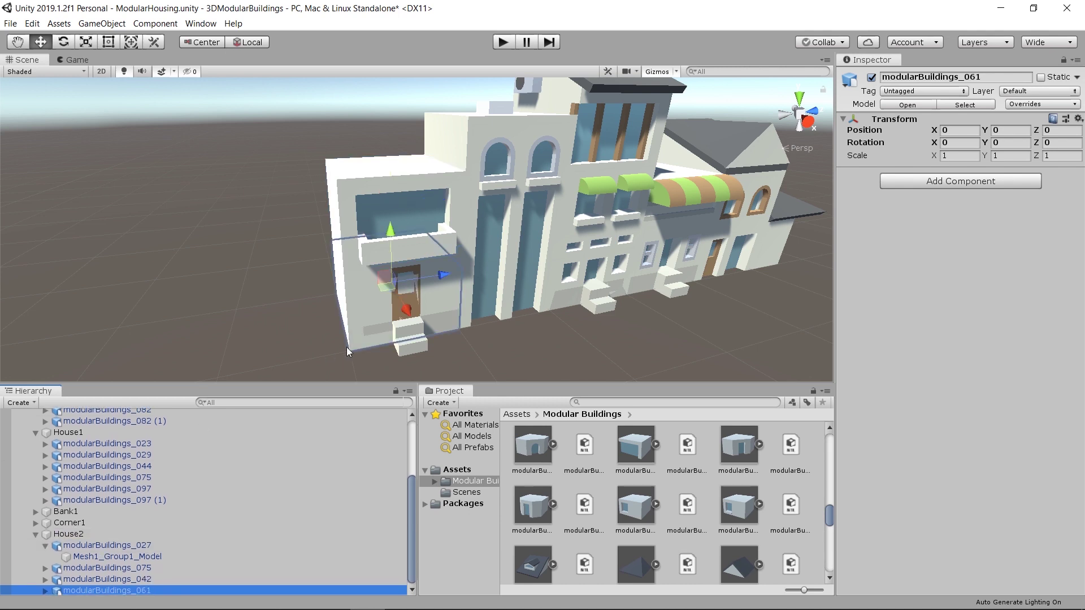
pyautogui.moveTo(390, 230); pyautogui.dragTo(400, 95)
pyautogui.scroll(5, 400, 181)
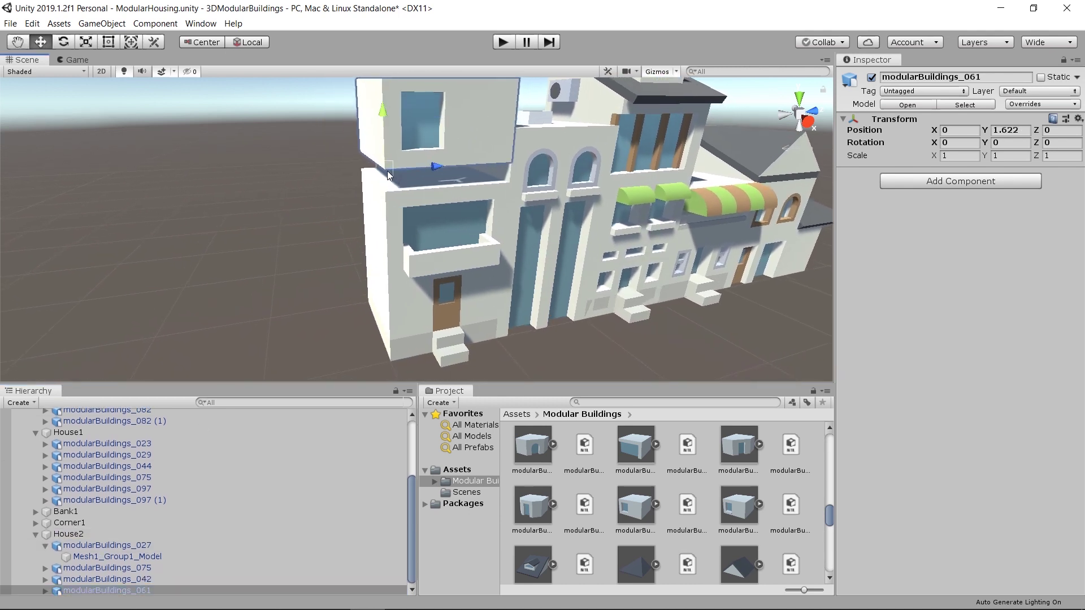
pyautogui.moveTo(388, 172); pyautogui.dragTo(473, 278)
# Add roof piece modularBuildings_063 as a child of House2 and pull it forward to X 0.175.
pyautogui.scroll(-1, 473, 278)
pyautogui.scroll(-1, 533, 522)
pyautogui.moveTo(533, 523); pyautogui.dragTo(93, 534)
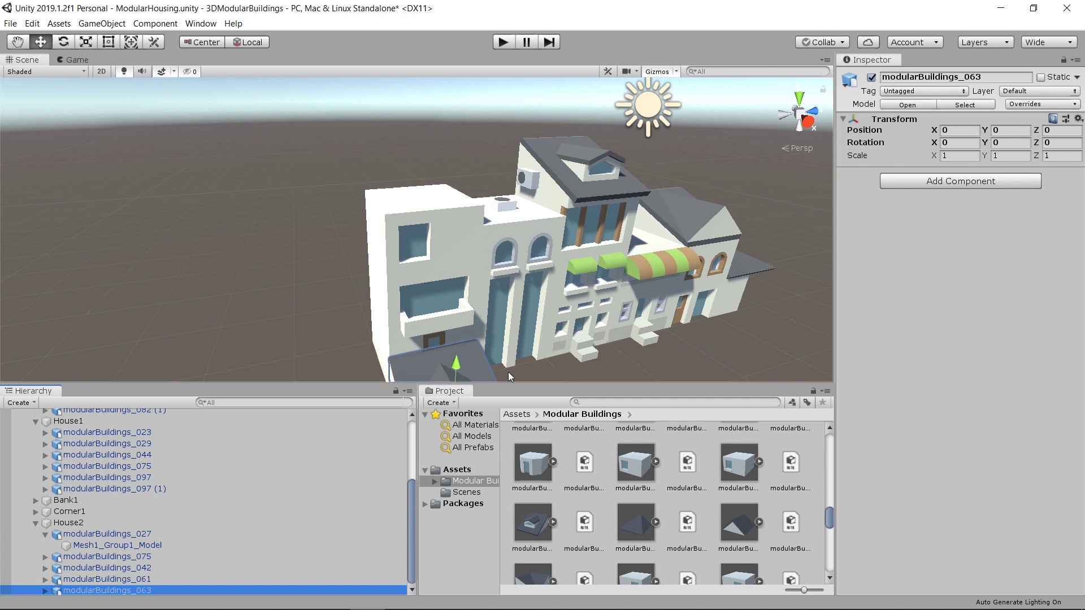
pyautogui.moveTo(507, 372); pyautogui.dragTo(568, 321, button='middle')
pyautogui.moveTo(683, 326); pyautogui.dragTo(691, 332)
pyautogui.moveTo(608, 341); pyautogui.dragTo(579, 309, button='middle')
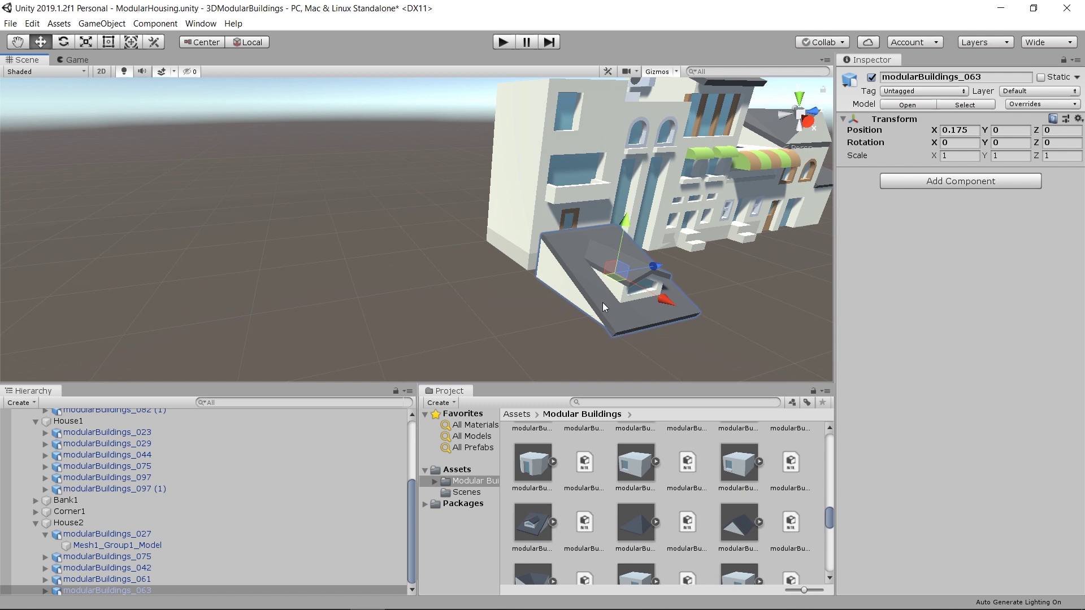
# Vertex-snap the roof piece's lower corner to the upper corner of House2's top wall piece, at X -1, Y 2.0875.
pyautogui.keyDown('alt'); pyautogui.moveTo(548, 161); pyautogui.dragTo(535, 153); pyautogui.keyUp('alt')
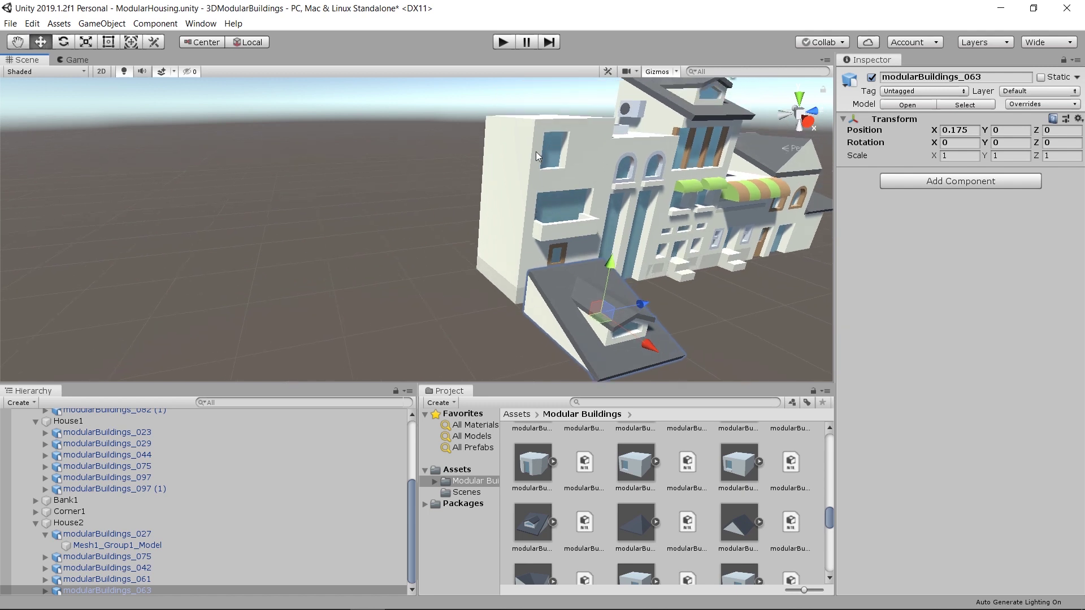
pyautogui.press('v')
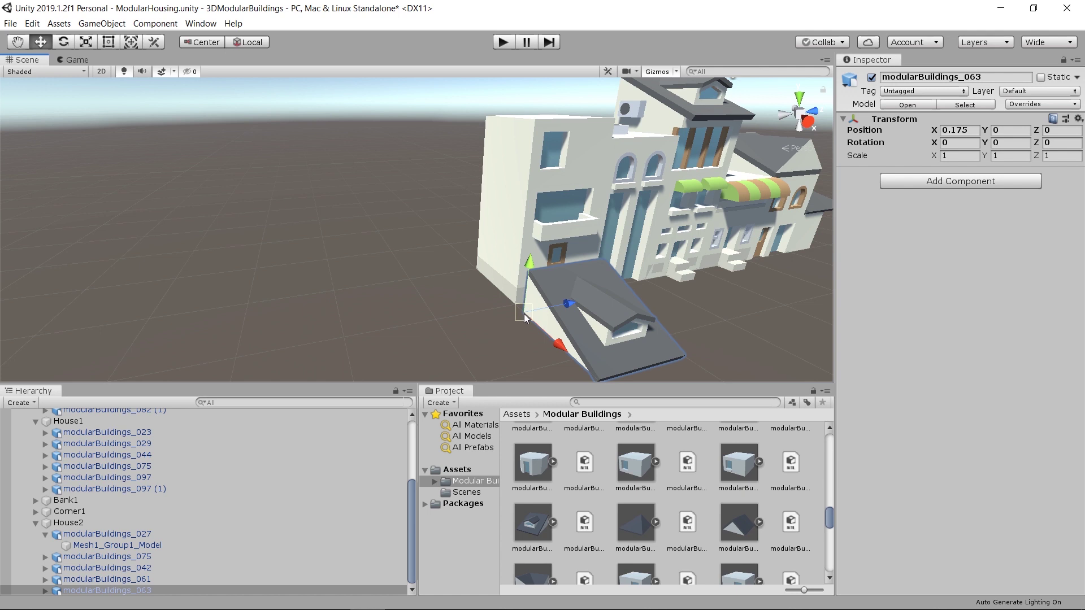
pyautogui.moveTo(524, 314); pyautogui.dragTo(497, 107)
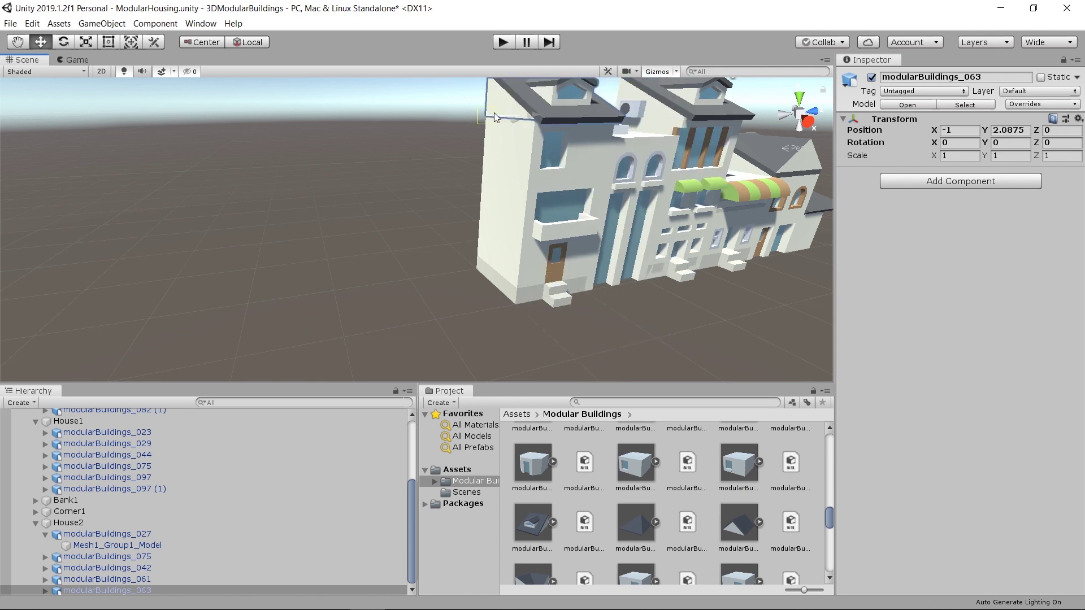
pyautogui.moveTo(486, 132); pyautogui.dragTo(500, 249, button='middle')
pyautogui.scroll(-3, 395, 245)
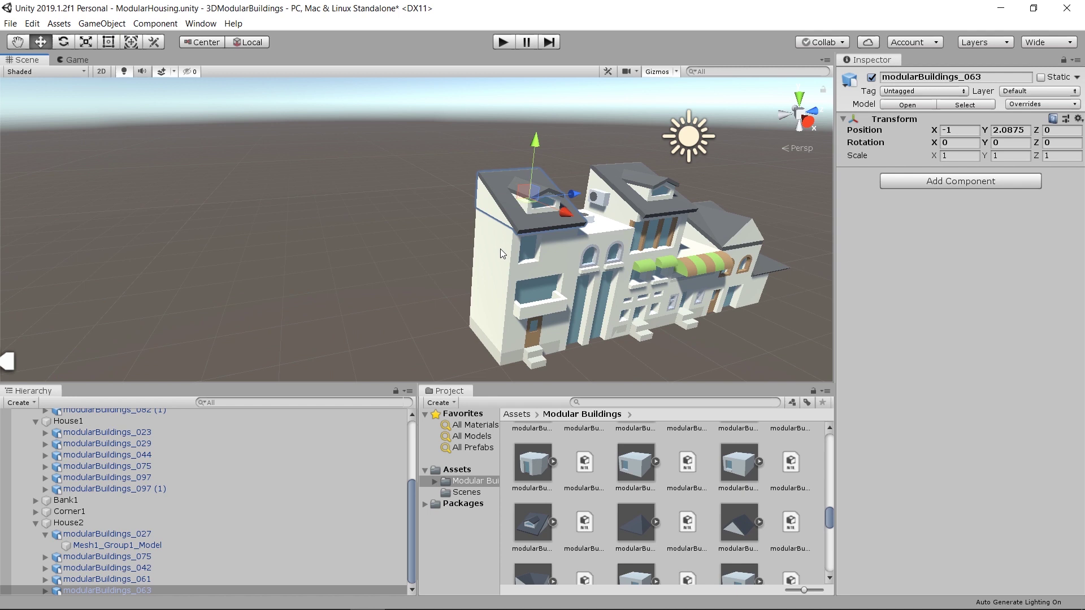
# Lift the roof piece off the House2 walls to about Y 2.306 and shift it to about X -0.809.
pyautogui.moveTo(500, 249); pyautogui.dragTo(581, 240, button='right')
pyautogui.scroll(5, 483, 255)
pyautogui.scroll(-2, 542, 234)
pyautogui.moveTo(413, 243); pyautogui.dragTo(459, 280, button='middle')
pyautogui.moveTo(513, 247); pyautogui.dragTo(468, 301, button='middle')
pyautogui.moveTo(556, 117); pyautogui.dragTo(560, 56)
pyautogui.moveTo(445, 209); pyautogui.dragTo(475, 221, button='middle')
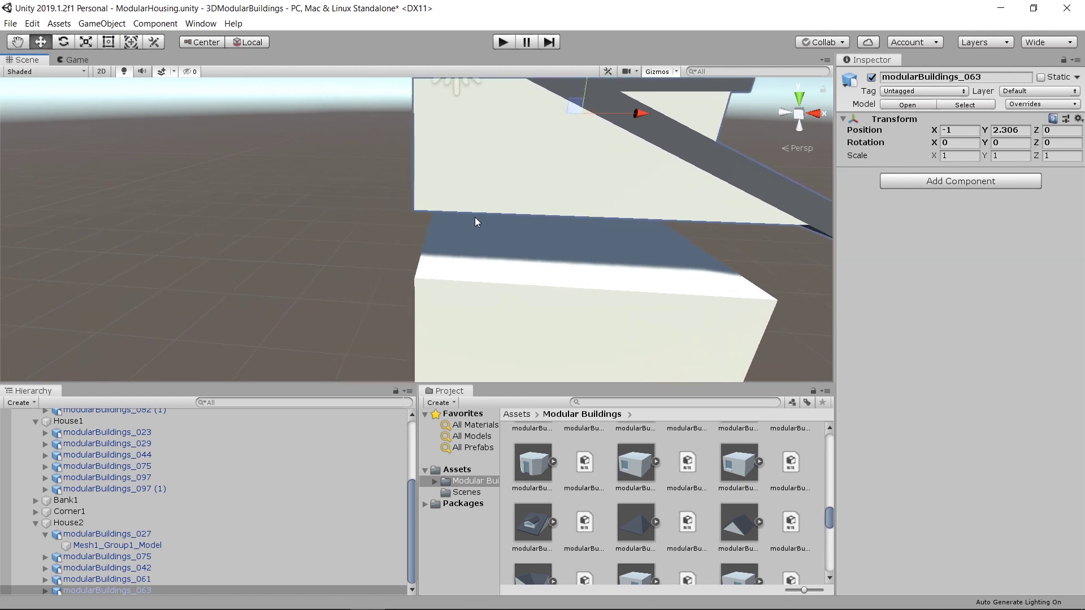
pyautogui.moveTo(649, 117); pyautogui.dragTo(702, 117)
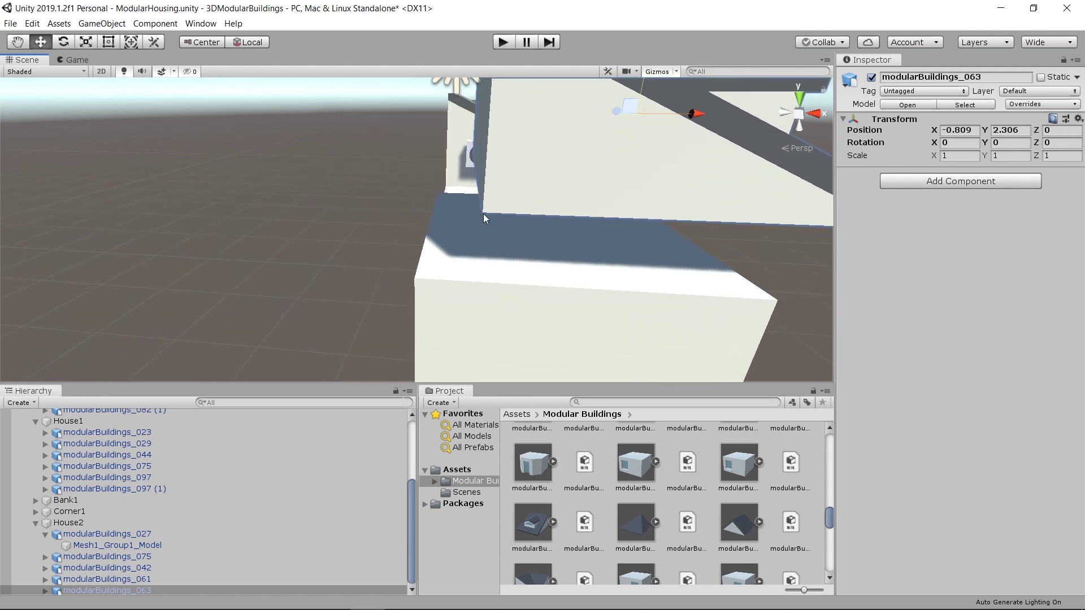
# Try vertex-snapping the roof piece by its eave edge to the wall's upper front corner, and inspect the fit.
pyautogui.press('v')
pyautogui.moveTo(483, 213); pyautogui.dragTo(414, 281)
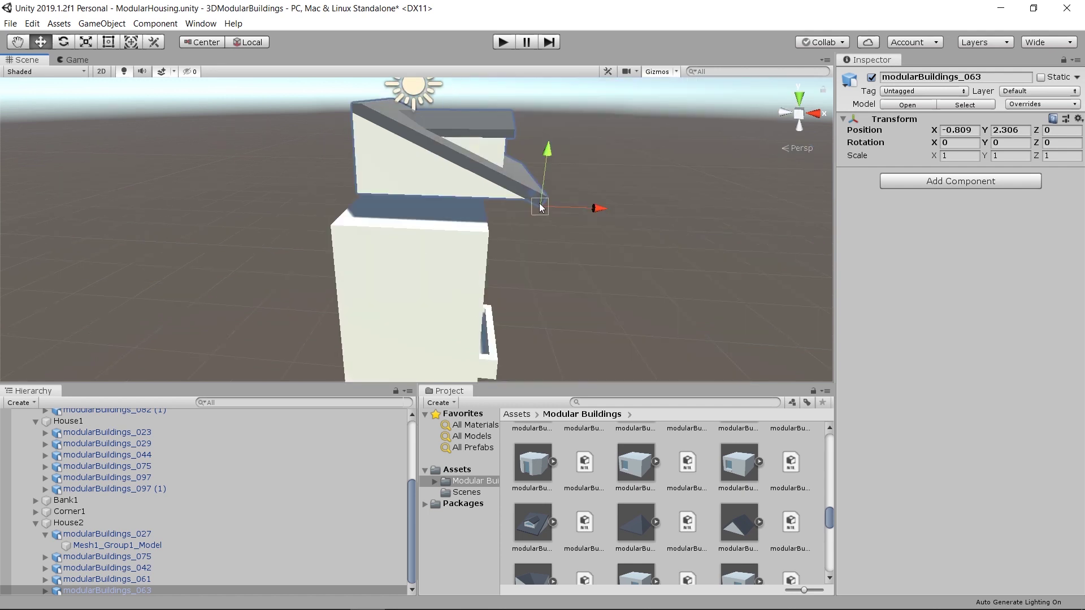
pyautogui.moveTo(540, 206); pyautogui.dragTo(493, 234)
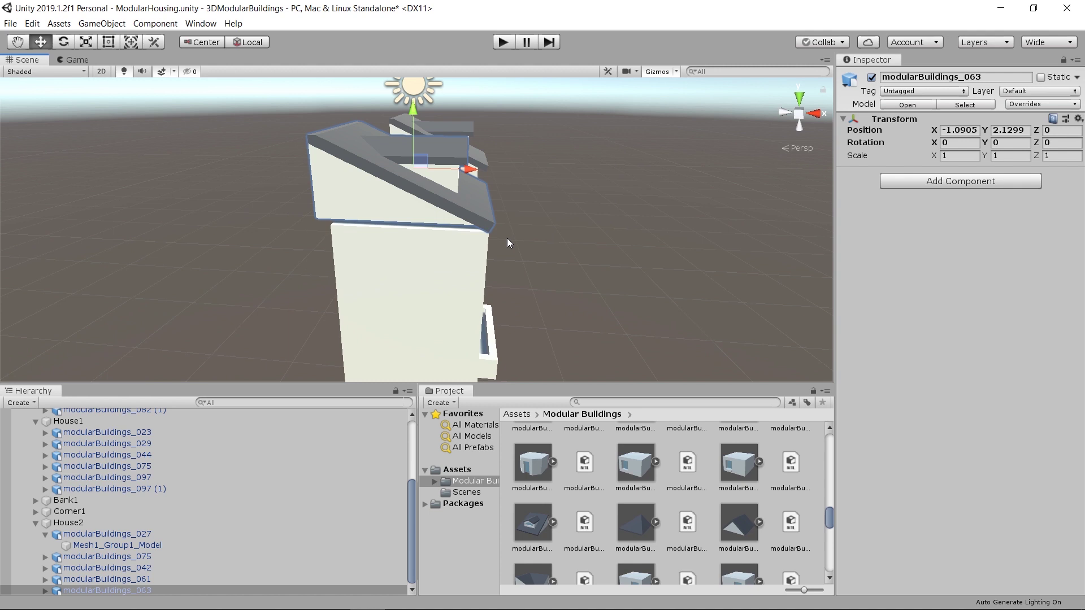
pyautogui.moveTo(507, 239); pyautogui.dragTo(333, 224, button='middle')
pyautogui.scroll(5, 332, 224)
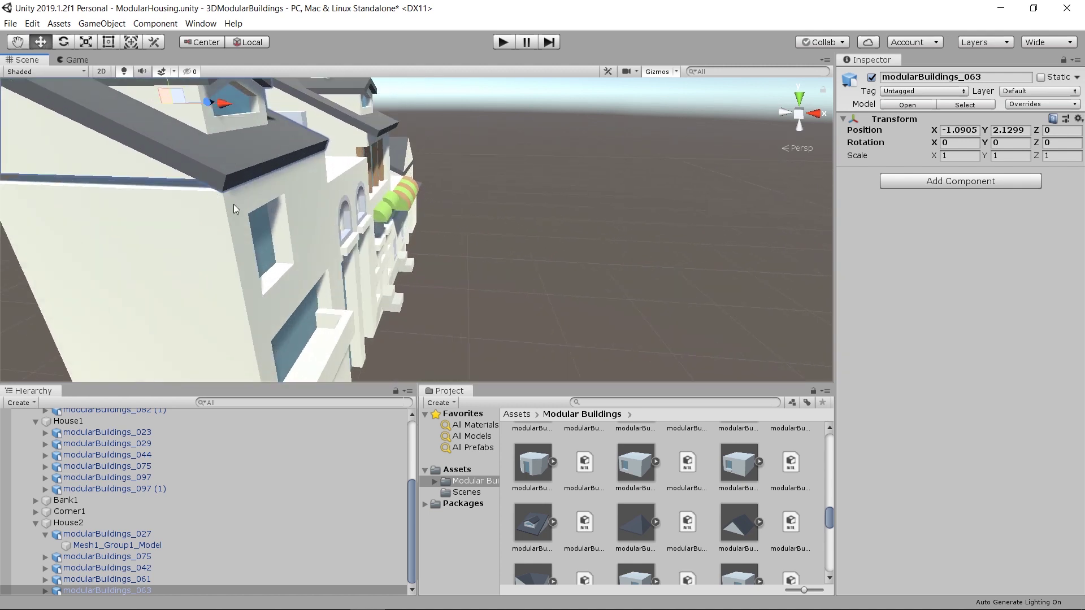
pyautogui.moveTo(234, 204); pyautogui.dragTo(529, 219, button='middle')
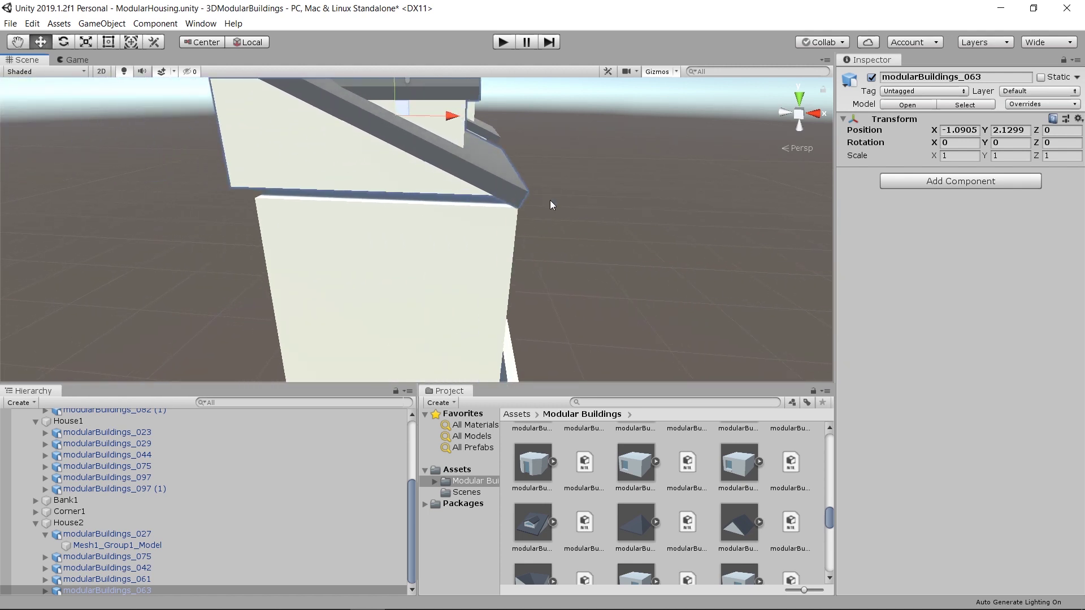
pyautogui.keyDown('alt'); pyautogui.moveTo(550, 200); pyautogui.dragTo(406, 195); pyautogui.keyUp('alt')
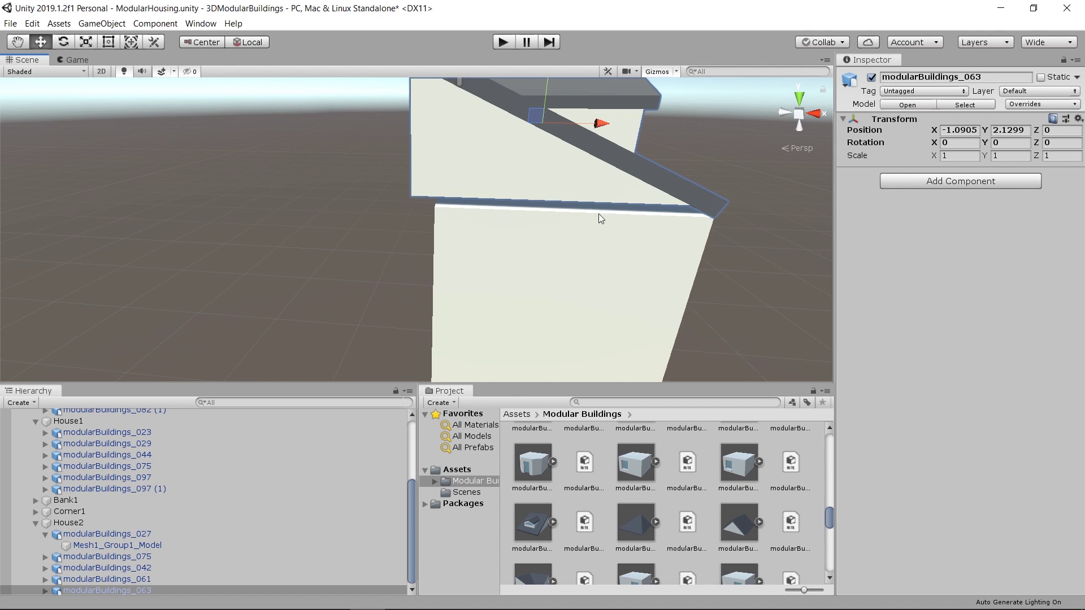
# Vertex-snap the roof piece's lower rear corner onto the wall's upper rear corner, at X -1, Y 2.0875.
pyautogui.press('v')
pyautogui.click(411, 195)
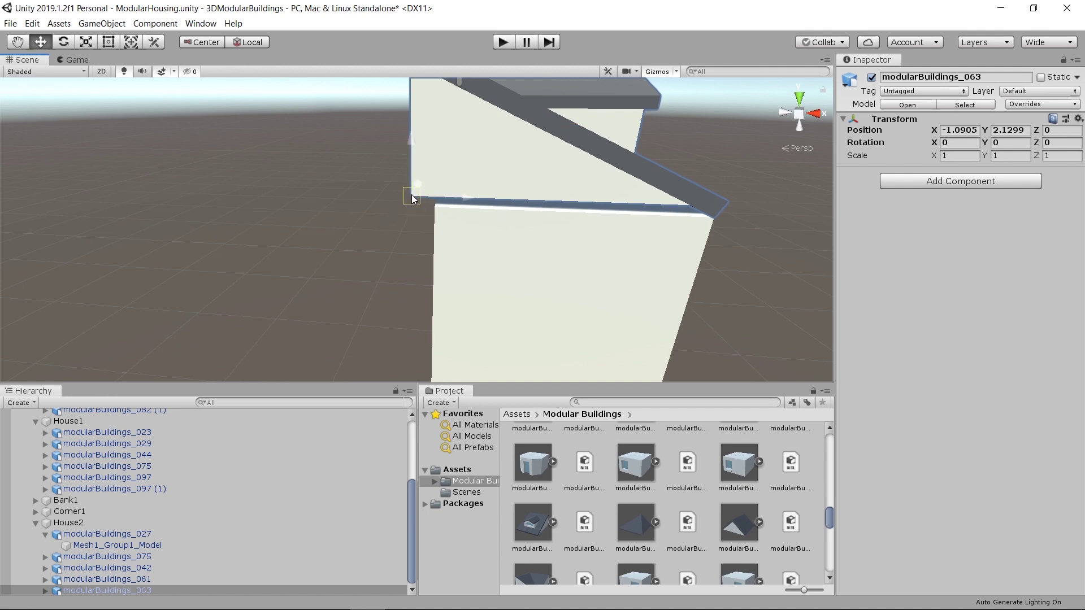
pyautogui.moveTo(412, 194); pyautogui.dragTo(394, 231, button='middle')
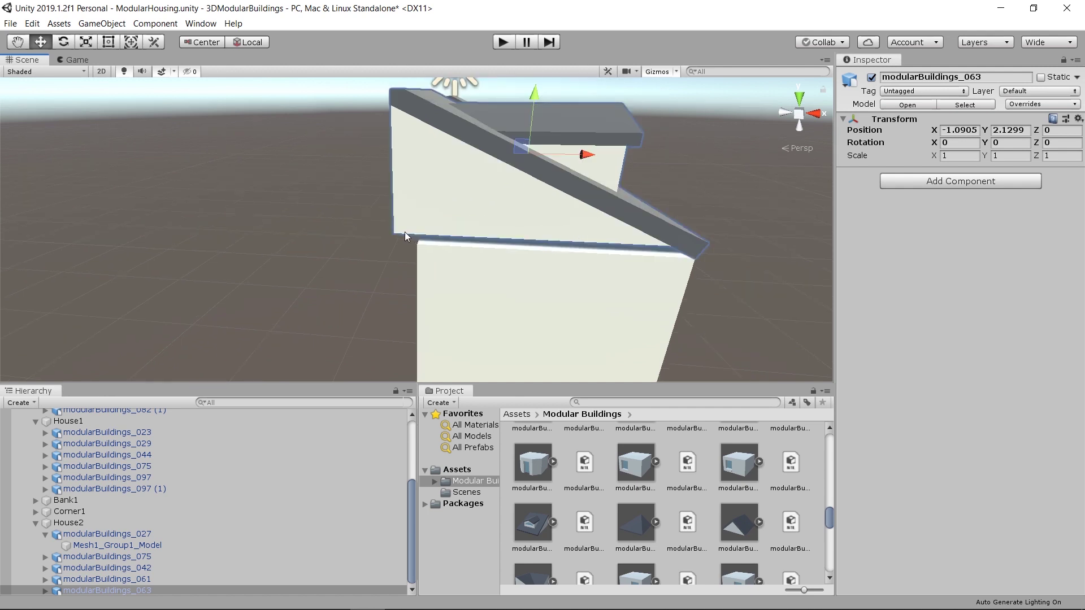
pyautogui.press('v')
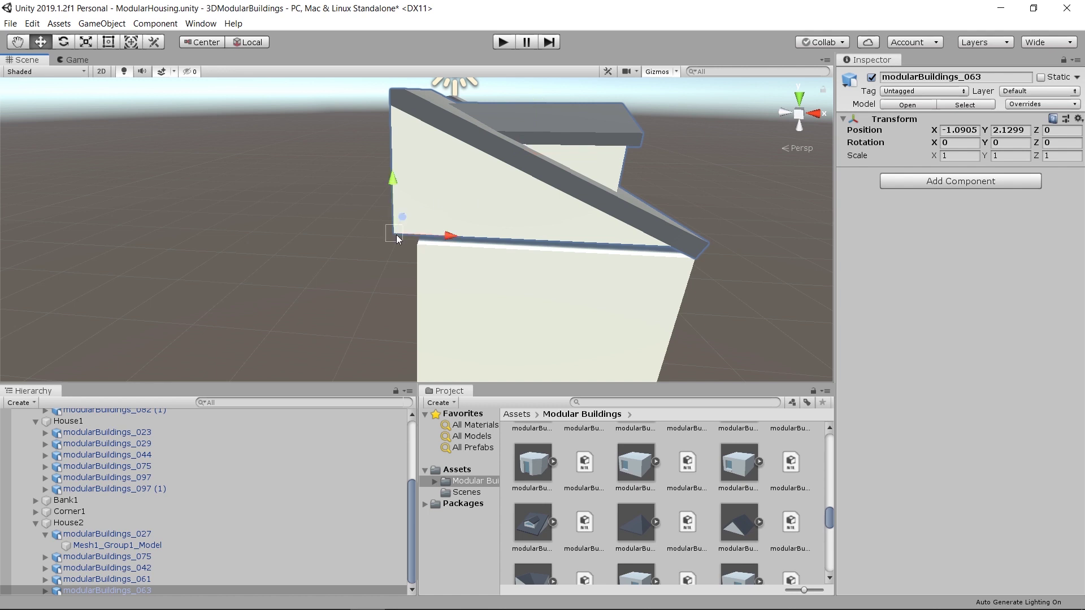
pyautogui.moveTo(396, 237); pyautogui.dragTo(427, 242)
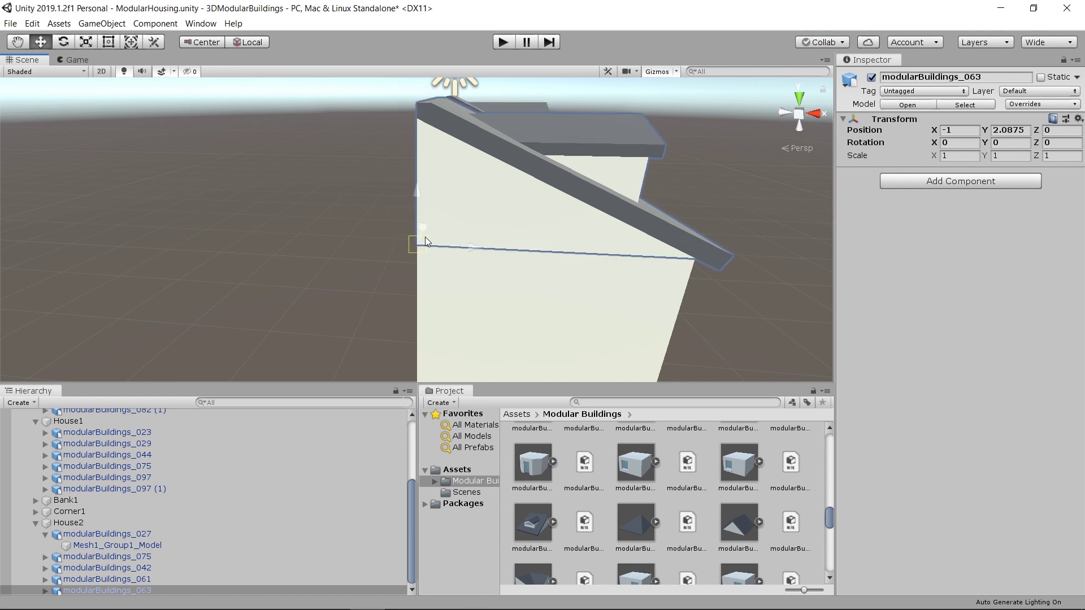
pyautogui.click(427, 226)
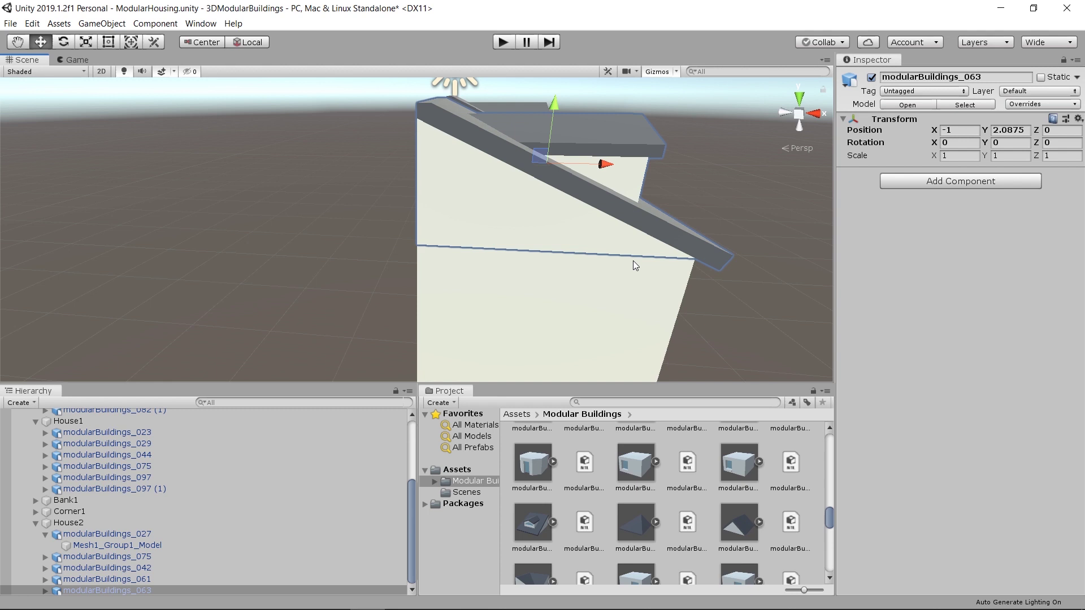
# Examine the joints on the House2 facade, selecting the upper wall and balcony pieces to check their outlines.
pyautogui.keyDown('alt'); pyautogui.moveTo(633, 260); pyautogui.dragTo(445, 231); pyautogui.keyUp('alt')
pyautogui.click(488, 191)
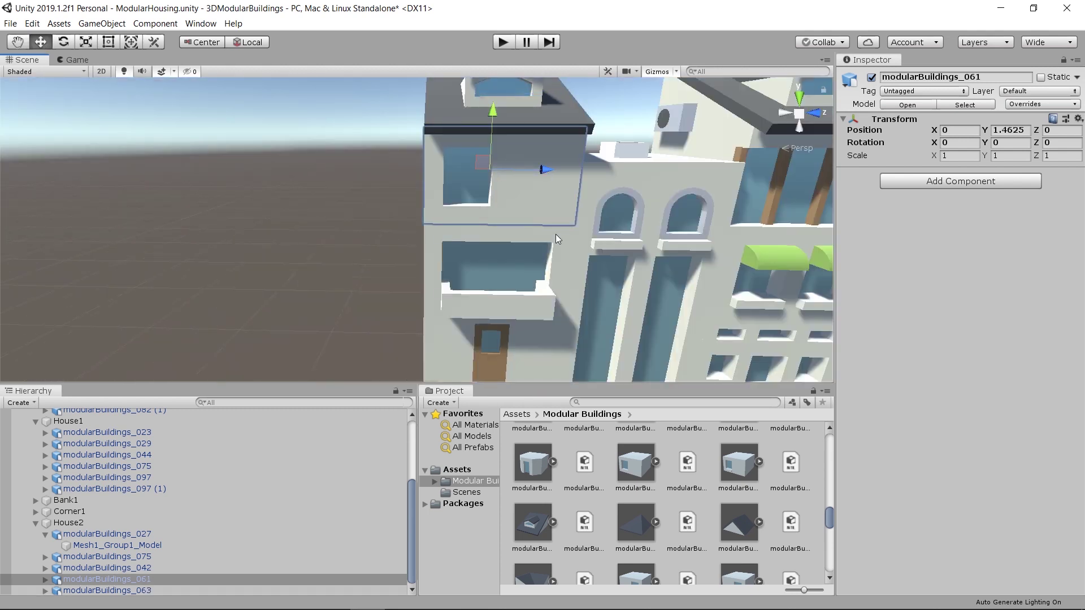
pyautogui.click(478, 191)
pyautogui.click(537, 140)
pyautogui.click(466, 161)
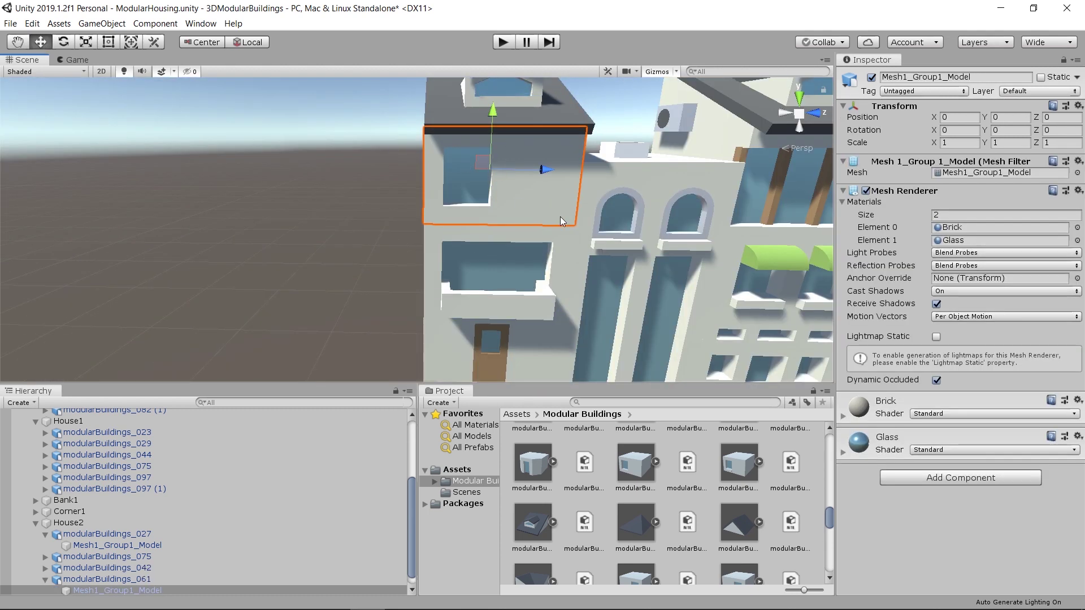
pyautogui.moveTo(560, 215); pyautogui.dragTo(499, 249, button='middle')
pyautogui.scroll(7, 442, 215)
pyautogui.click(442, 221)
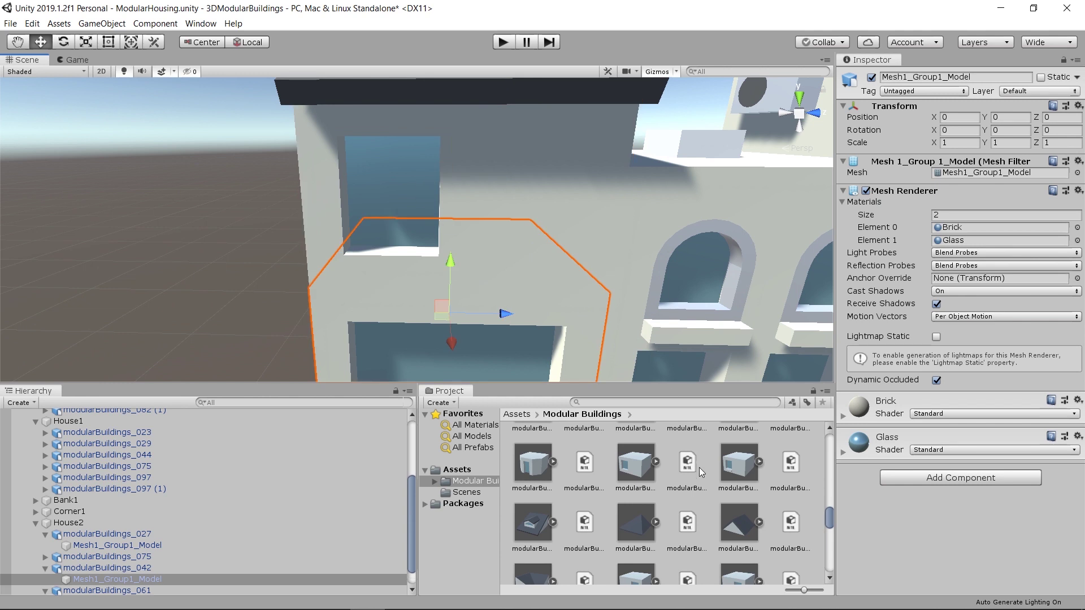
# Add brown window frame modularBuildings_080 as a child of House2 and move it to the upper window at about Y 1.584, Z -0.524.
pyautogui.scroll(-3, 697, 486)
pyautogui.click(739, 475)
pyautogui.moveTo(745, 475); pyautogui.dragTo(119, 500)
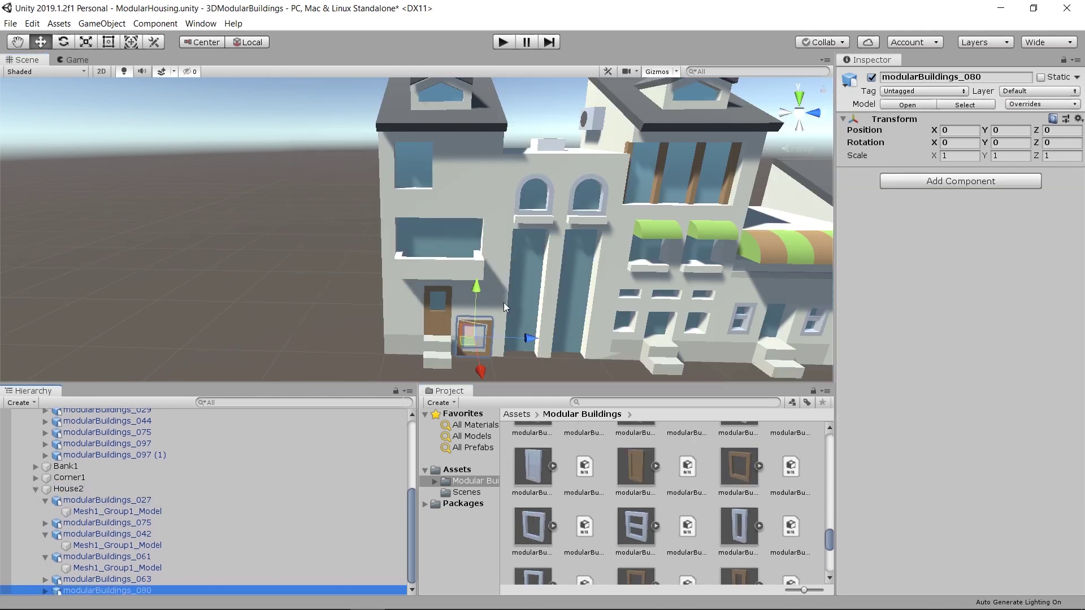
pyautogui.moveTo(479, 293); pyautogui.dragTo(472, 171)
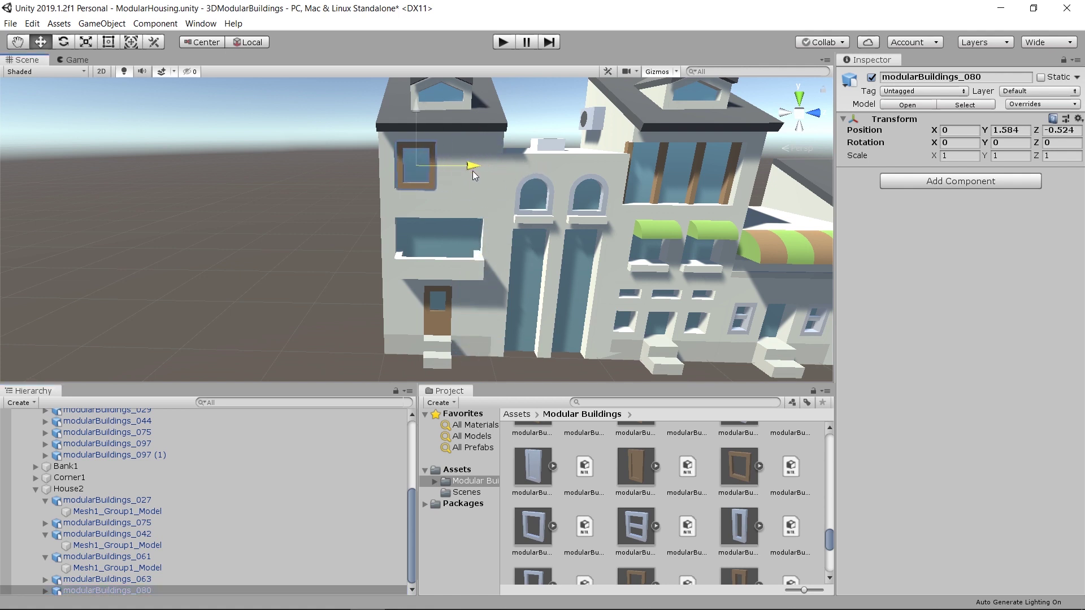
# Slide the window frame beside the wall to about Z -1.049, then vertex-snap it into the upper window opening.
pyautogui.press('f')
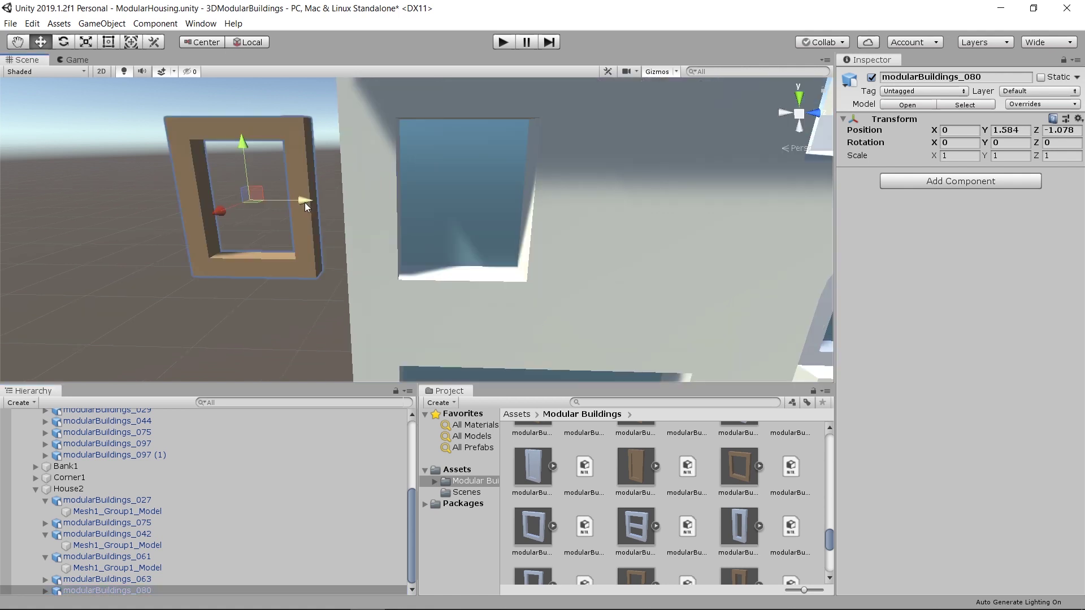
pyautogui.moveTo(305, 204)
pyautogui.mouseDown()
pyautogui.moveTo(330, 203)
pyautogui.moveTo(317, 204)
pyautogui.mouseUp()
pyautogui.press('v')
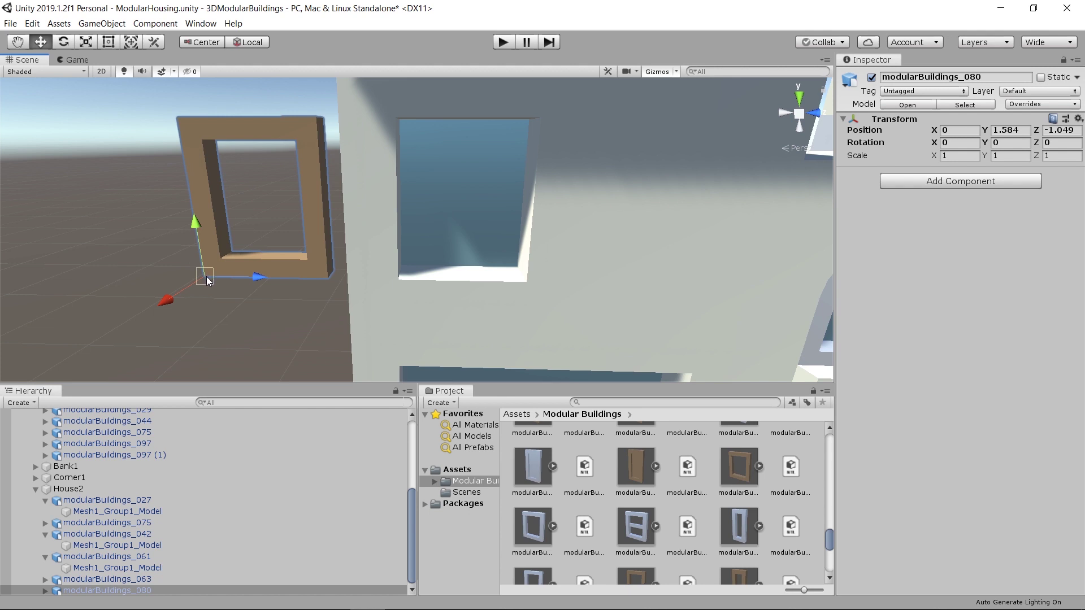
pyautogui.moveTo(207, 280); pyautogui.dragTo(397, 274)
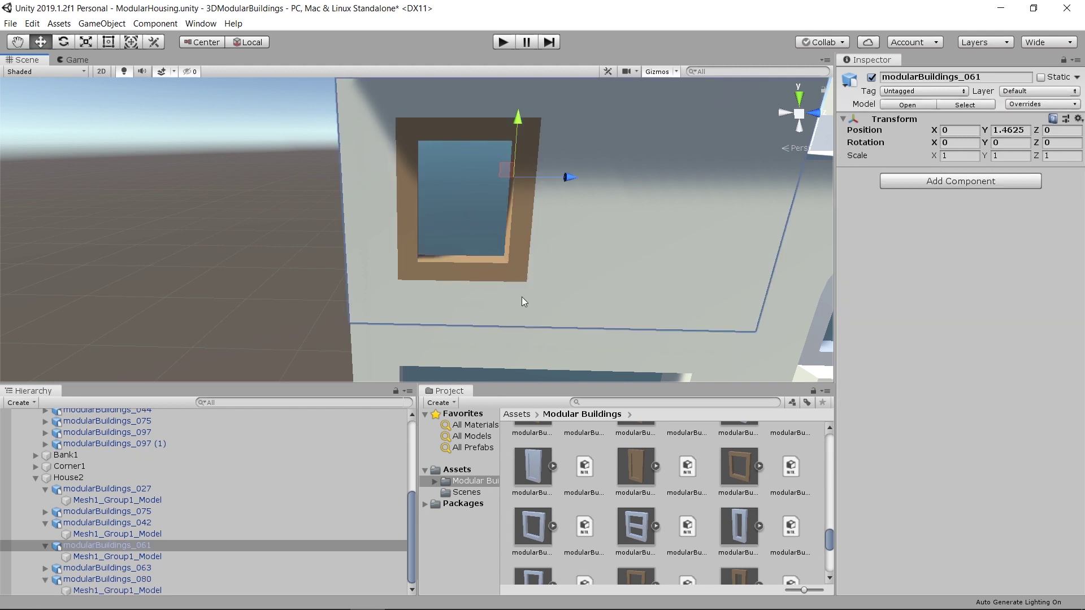
pyautogui.click(415, 299)
pyautogui.click(404, 245)
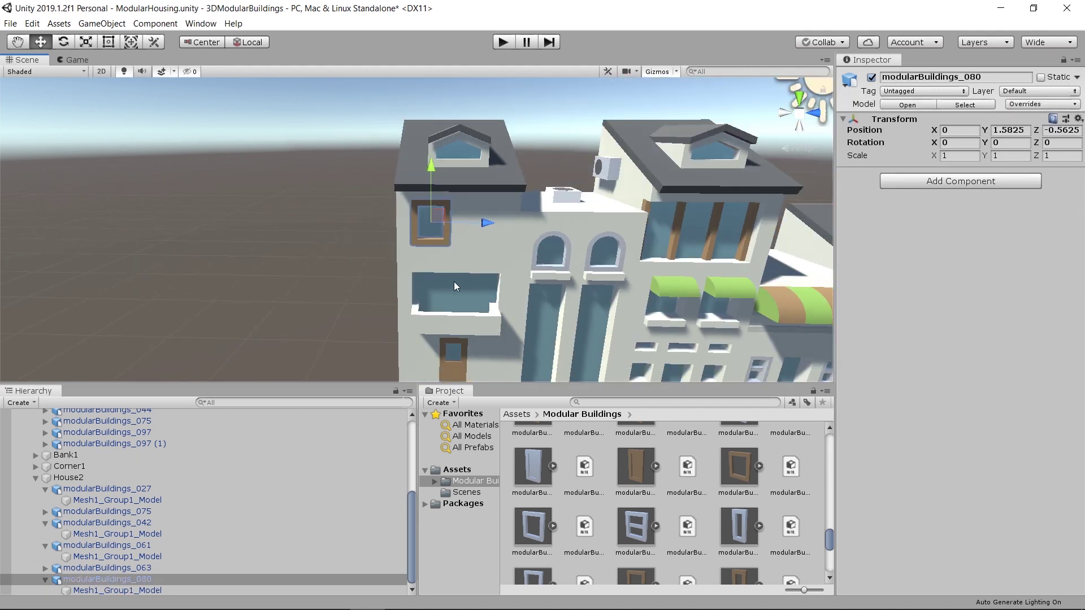
pyautogui.click(475, 282)
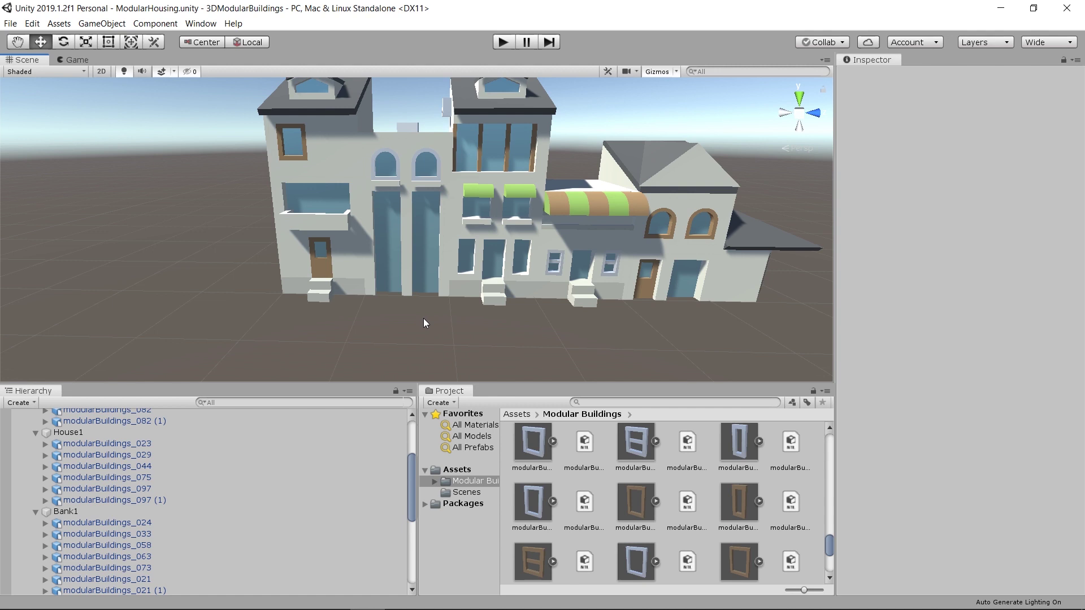
# Examine the bank's tall window openings, selecting the lower and upper modularBuildings_021 wall pieces alternately to check their outlines.
pyautogui.click(415, 273)
pyautogui.press('f')
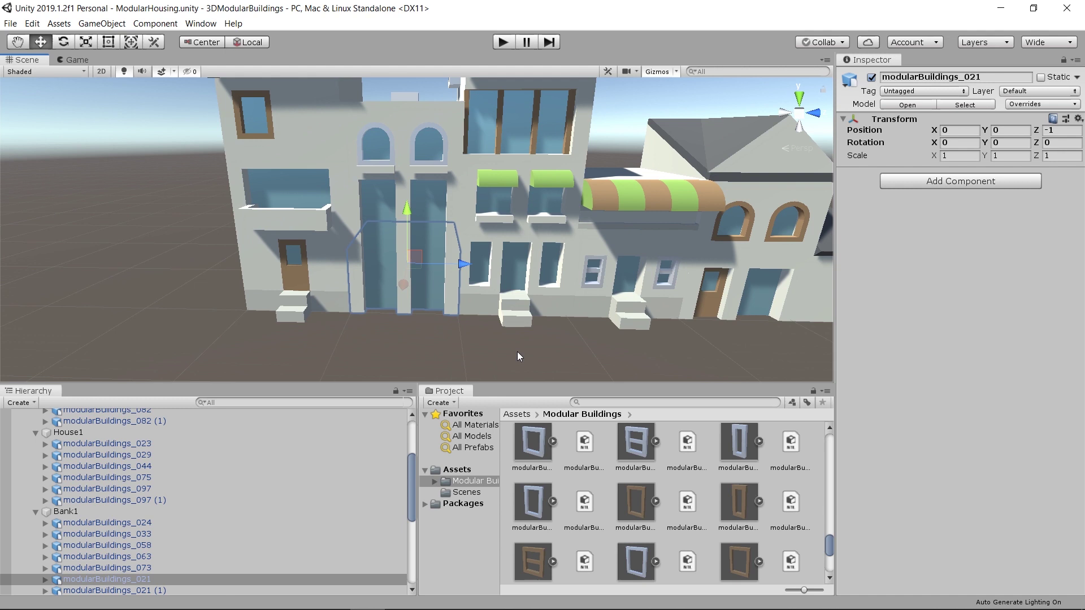
pyautogui.click(433, 209)
pyautogui.scroll(4, 453, 290)
pyautogui.click(453, 290)
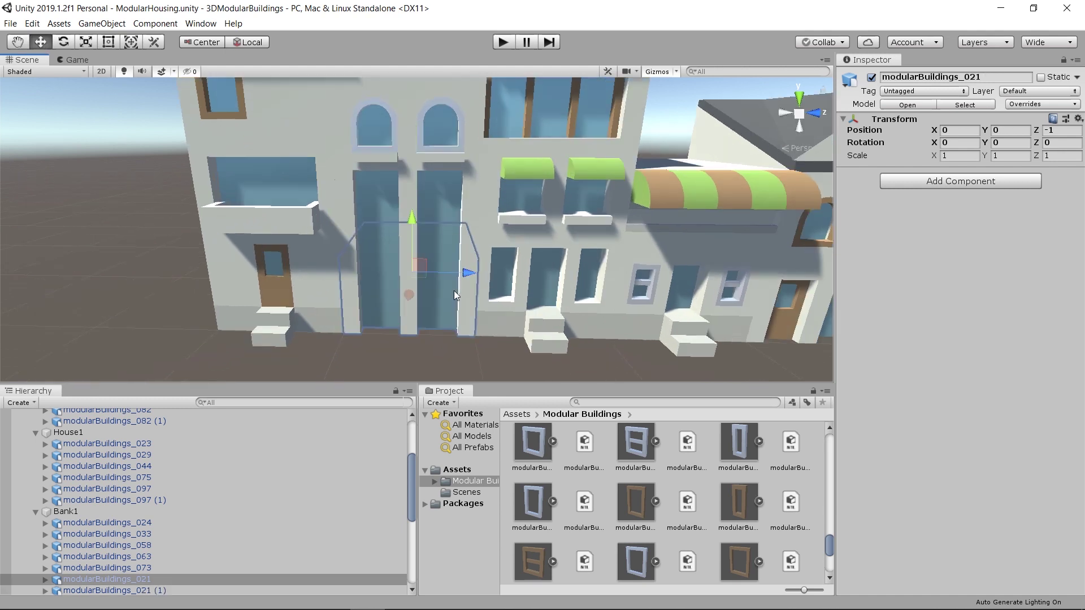
pyautogui.click(453, 291)
pyautogui.click(451, 195)
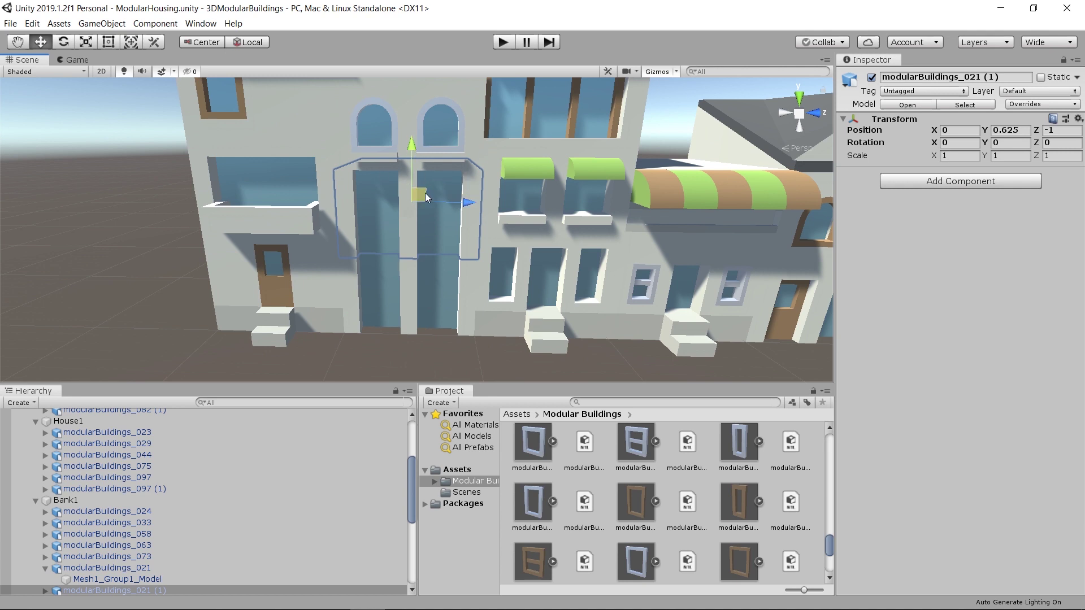
pyautogui.click(443, 287)
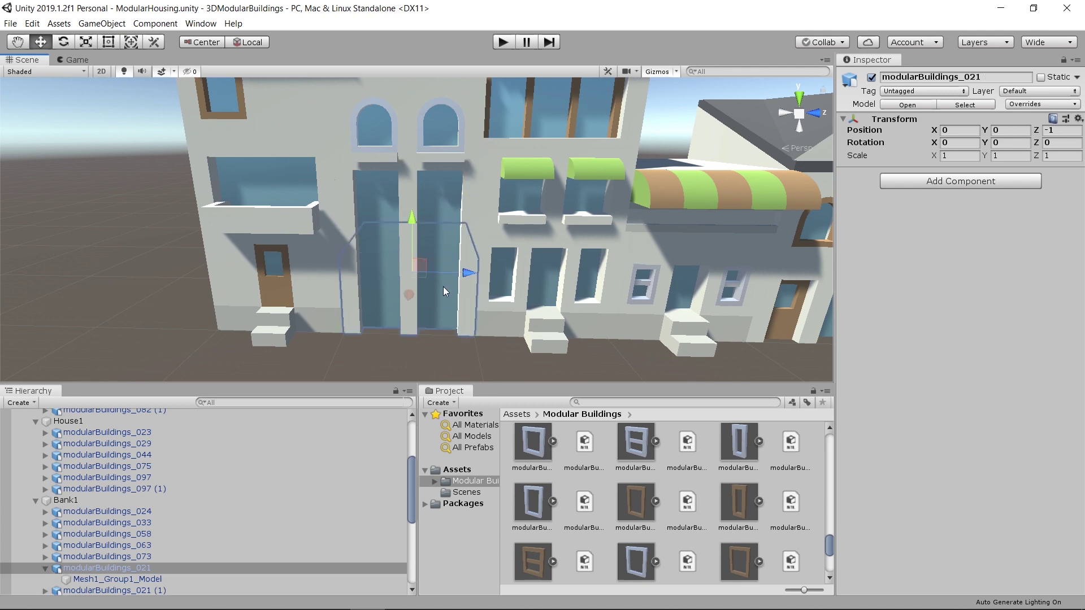
pyautogui.click(423, 173)
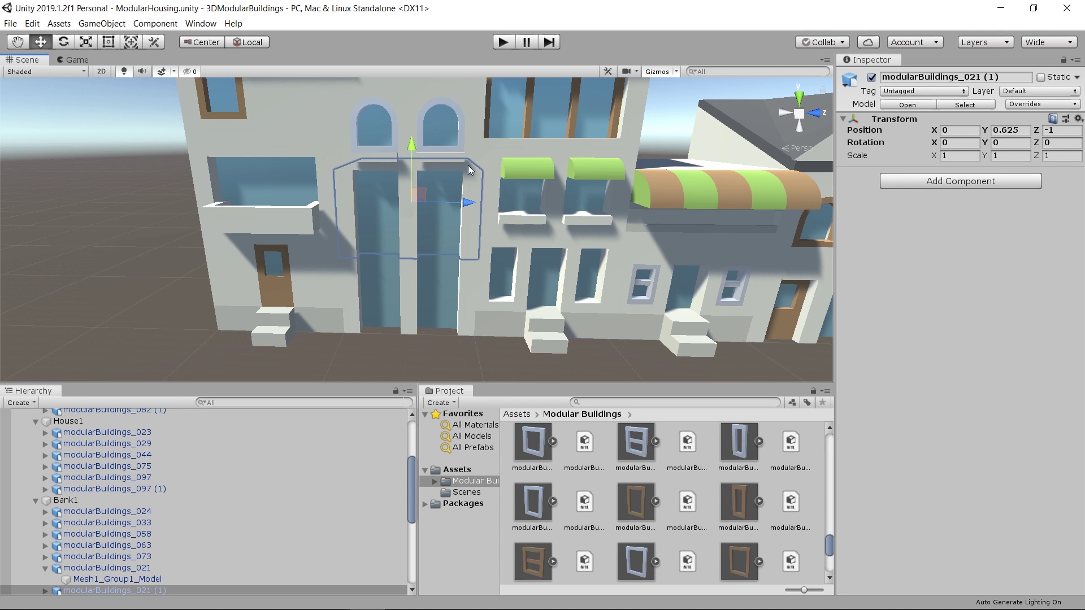
pyautogui.scroll(3, 424, 175)
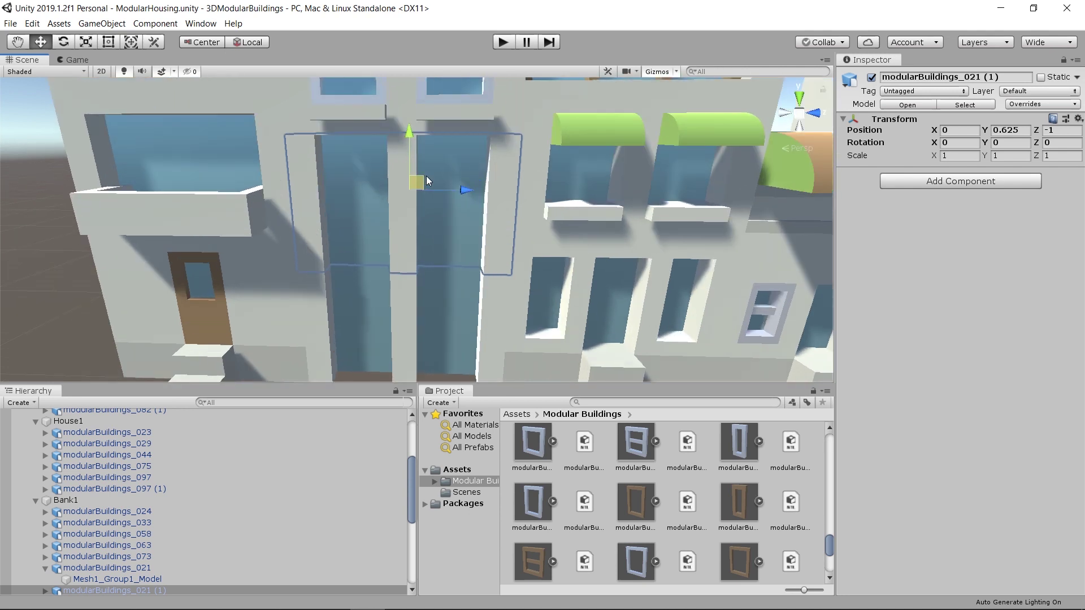
pyautogui.click(447, 298)
pyautogui.click(440, 136)
pyautogui.click(446, 174)
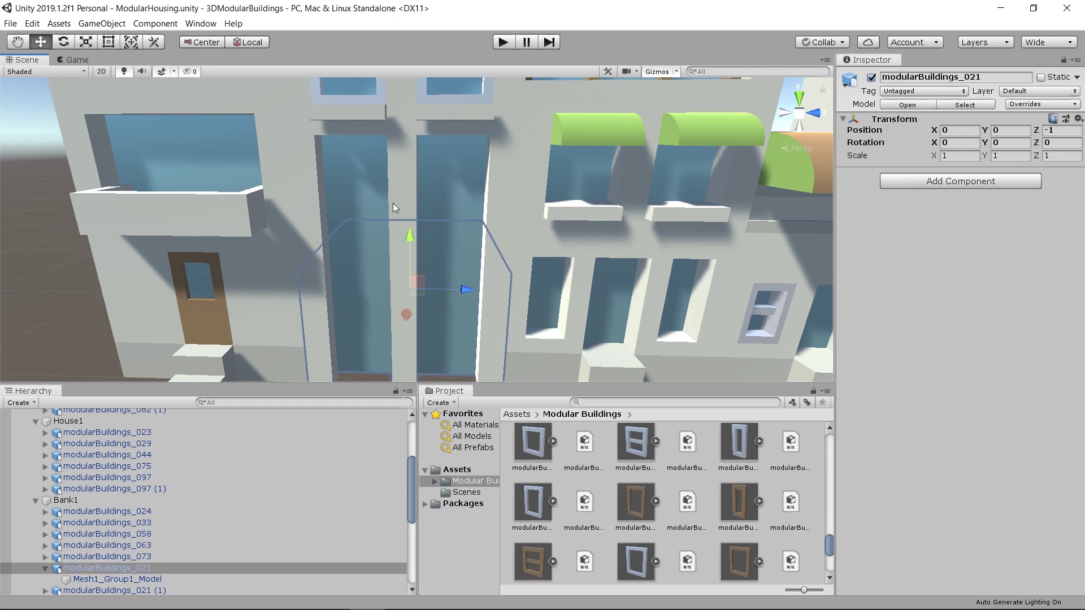
pyautogui.scroll(-5, 392, 203)
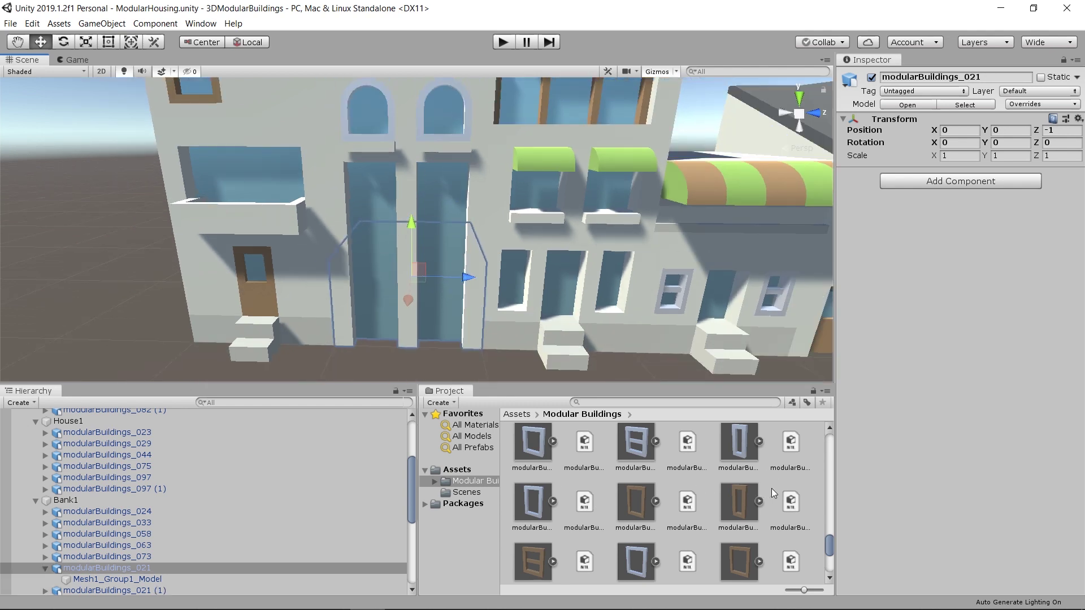
# Add brown frame modularBuildings_086 as a child of Bank1 and slide it along Z to about -1.177, into the tall opening nearer the steps.
pyautogui.click(82, 461)
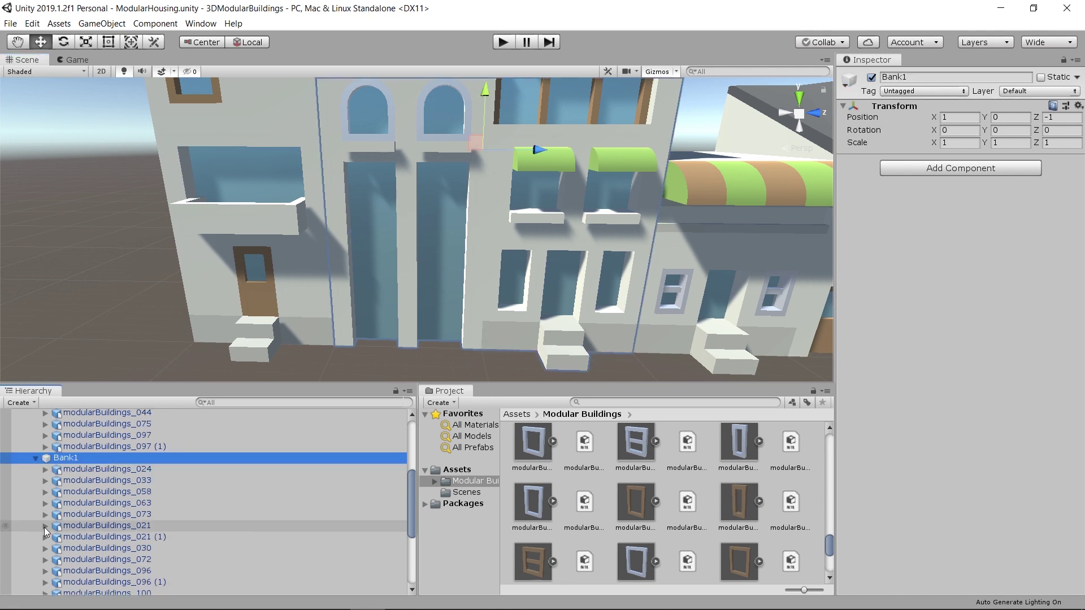
pyautogui.scroll(-3, 482, 249)
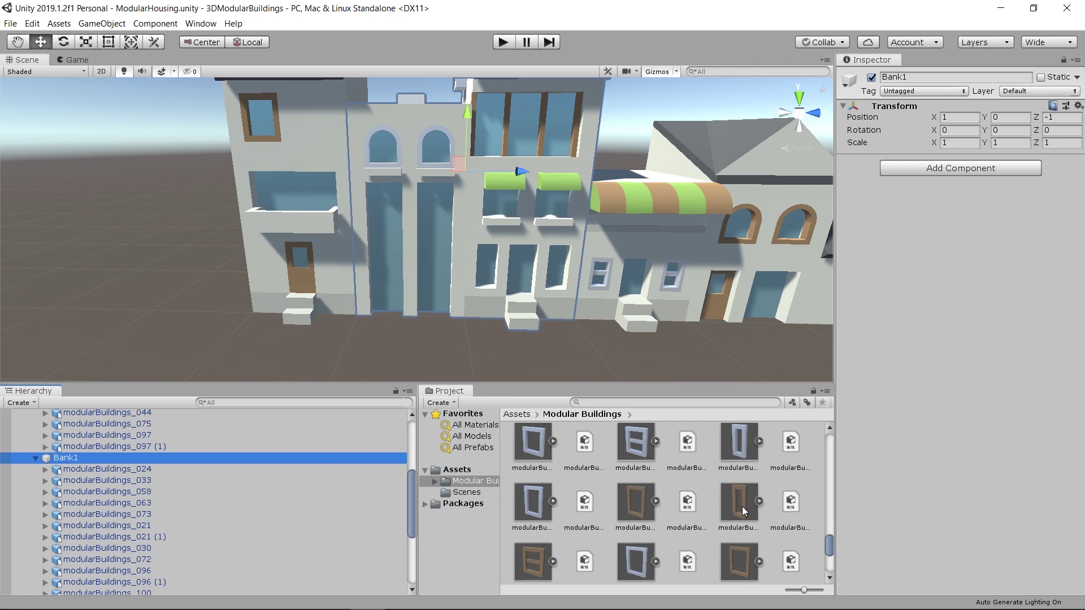
pyautogui.moveTo(740, 503); pyautogui.dragTo(95, 462)
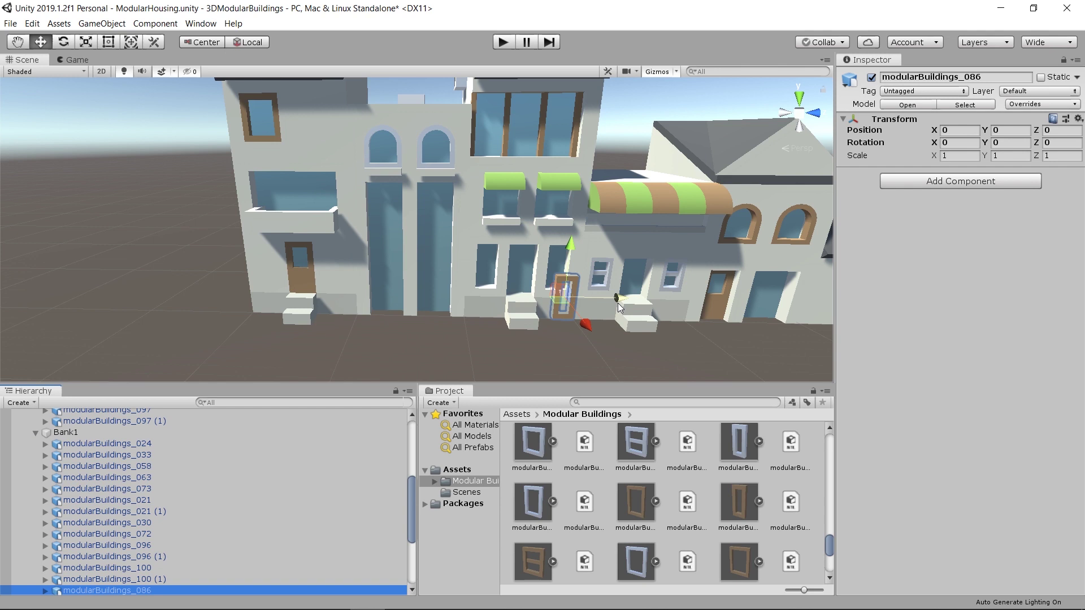
pyautogui.scroll(3, 580, 349)
pyautogui.moveTo(580, 349); pyautogui.dragTo(546, 330, button='middle')
pyautogui.press('w')
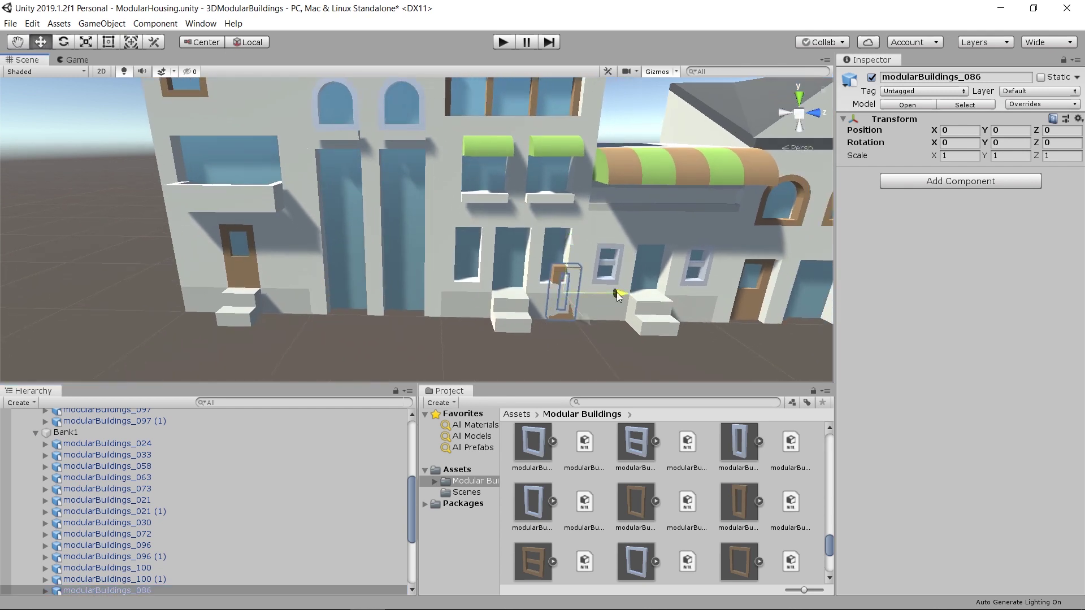
pyautogui.moveTo(618, 294); pyautogui.dragTo(453, 287)
# Vertex-snap the brown frame's lower corner onto the tall opening's lower inner corner, at X -0.05, Z -1.25.
pyautogui.scroll(2, 432, 323)
pyautogui.moveTo(433, 323); pyautogui.dragTo(473, 340, button='middle')
pyautogui.scroll(5, 473, 341)
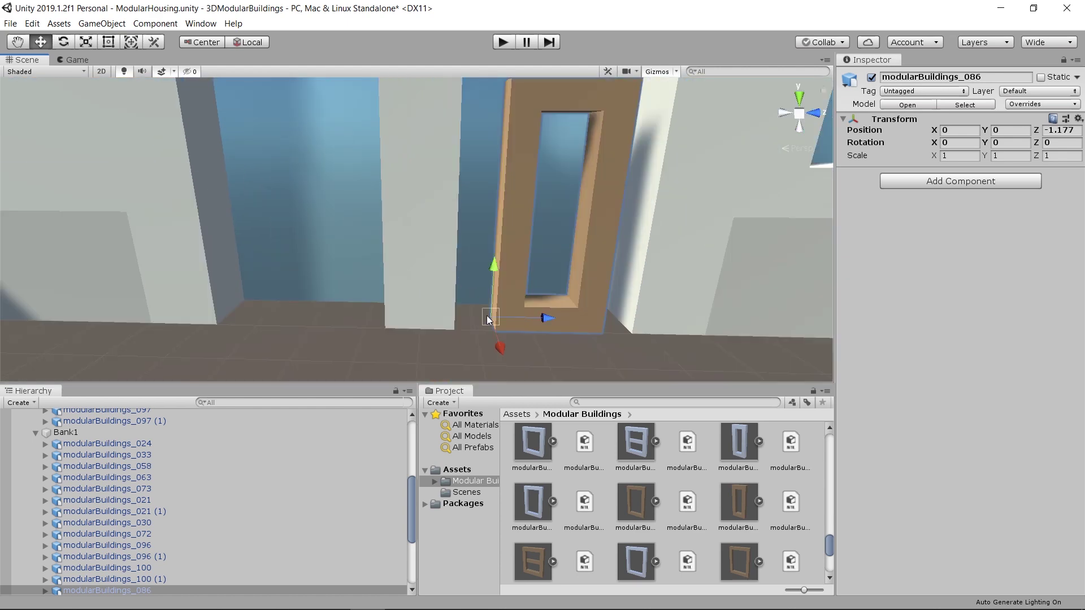
pyautogui.moveTo(486, 315); pyautogui.dragTo(472, 309)
pyautogui.scroll(-6, 545, 320)
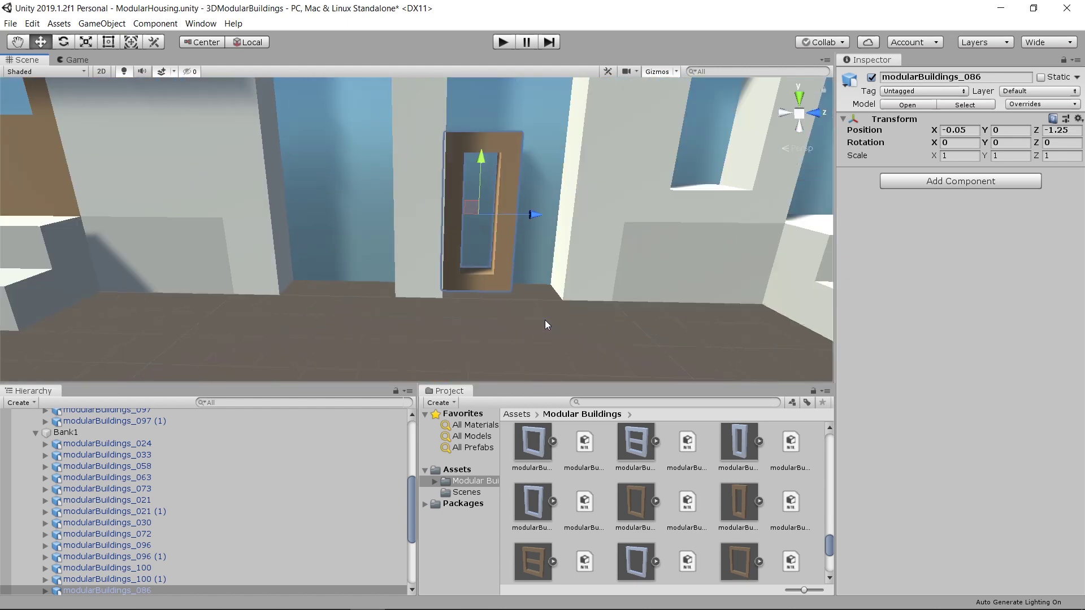
# Try to stretch the brown frame along Z to a scale of about 5.48, and undo the scaling.
pyautogui.scroll(-8, 509, 321)
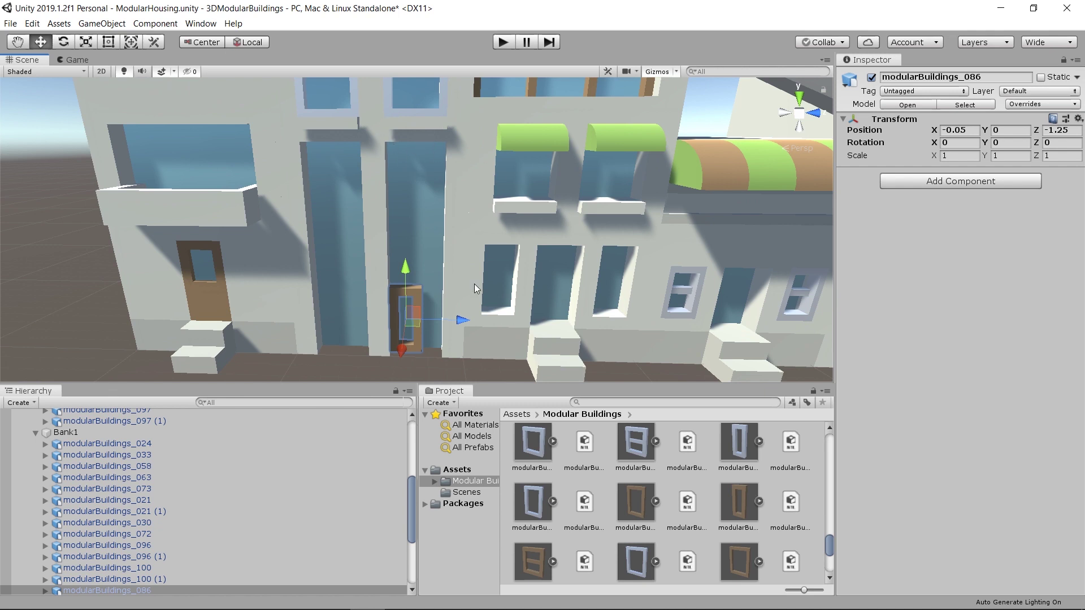
pyautogui.moveTo(464, 241)
pyautogui.mouseDown(button='middle')
pyautogui.moveTo(484, 192)
pyautogui.moveTo(466, 245)
pyautogui.mouseUp(button='middle')
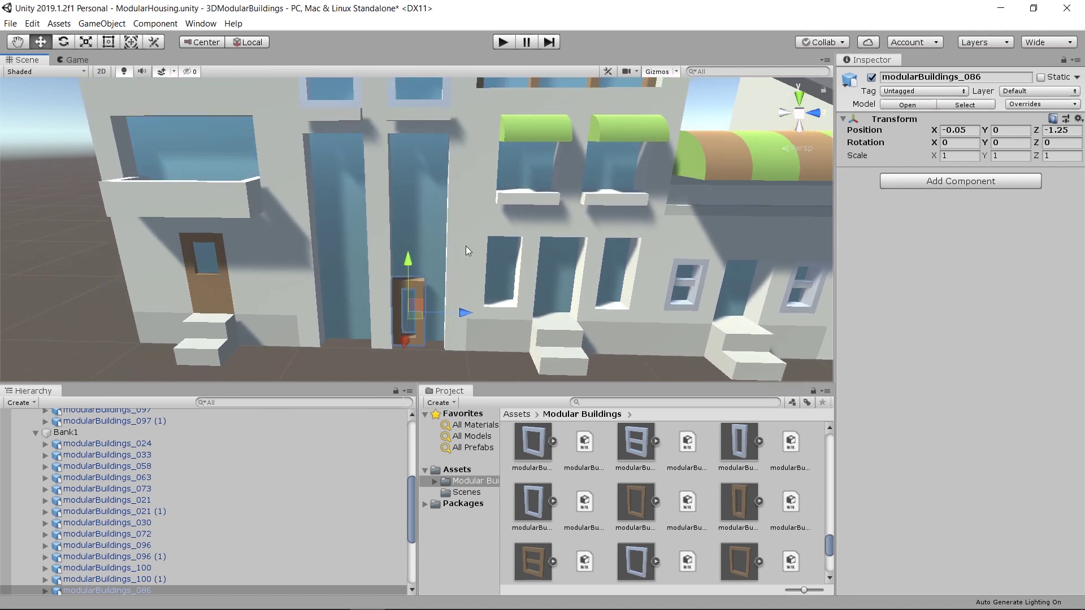
pyautogui.press('r')
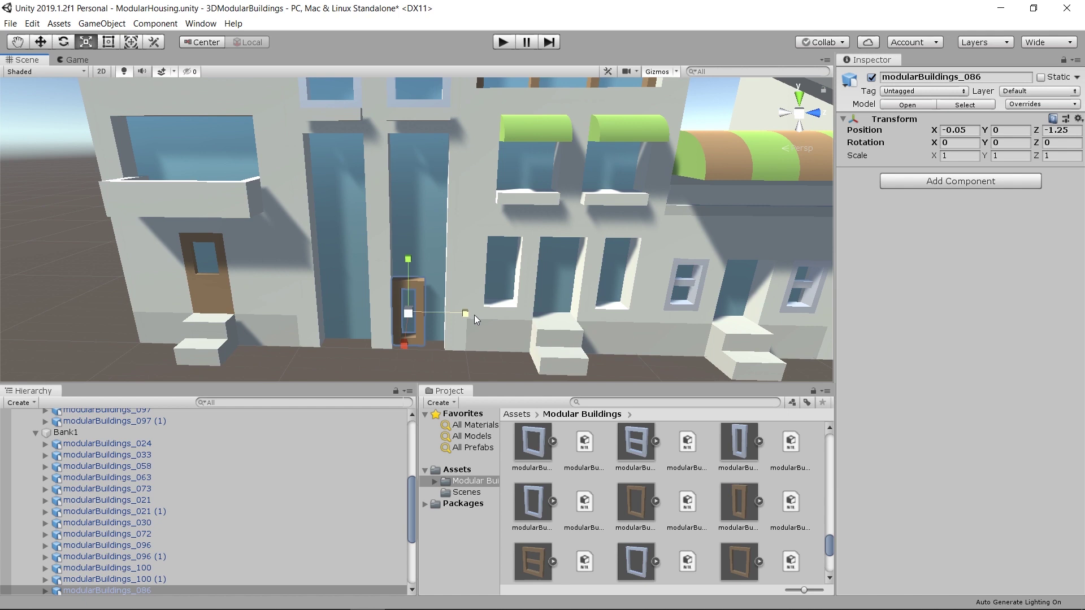
pyautogui.moveTo(456, 319); pyautogui.dragTo(706, 295)
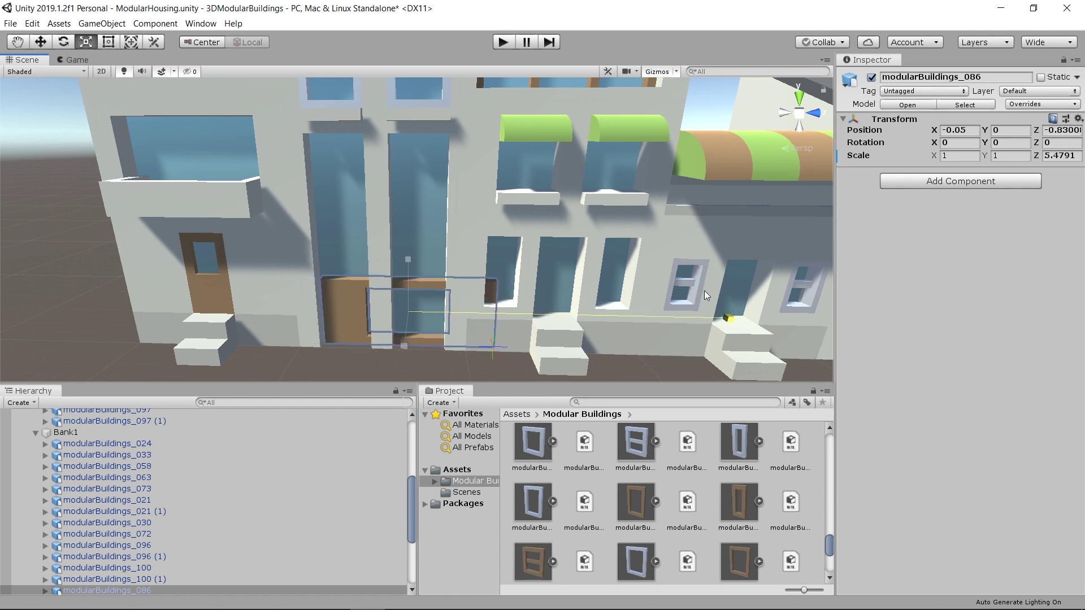
pyautogui.hotkey('ctrl', 'z')
pyautogui.scroll(5, 476, 346)
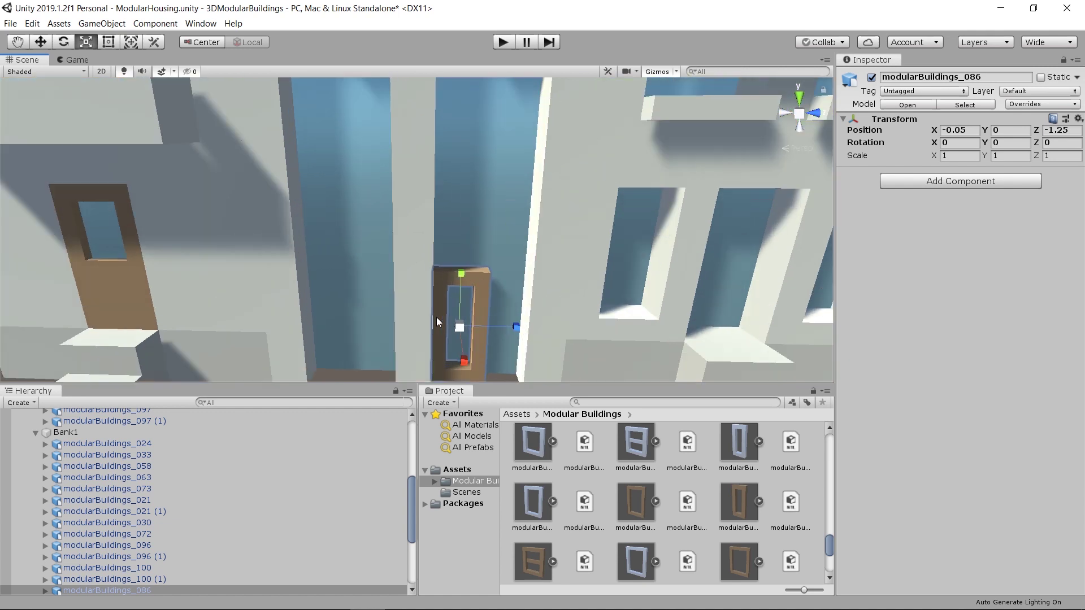
# Stretch the brown frame upward to the top of the tall opening, to a Y scale of about 2.985.
pyautogui.keyDown('alt'); pyautogui.moveTo(436, 317); pyautogui.dragTo(473, 233); pyautogui.keyUp('alt')
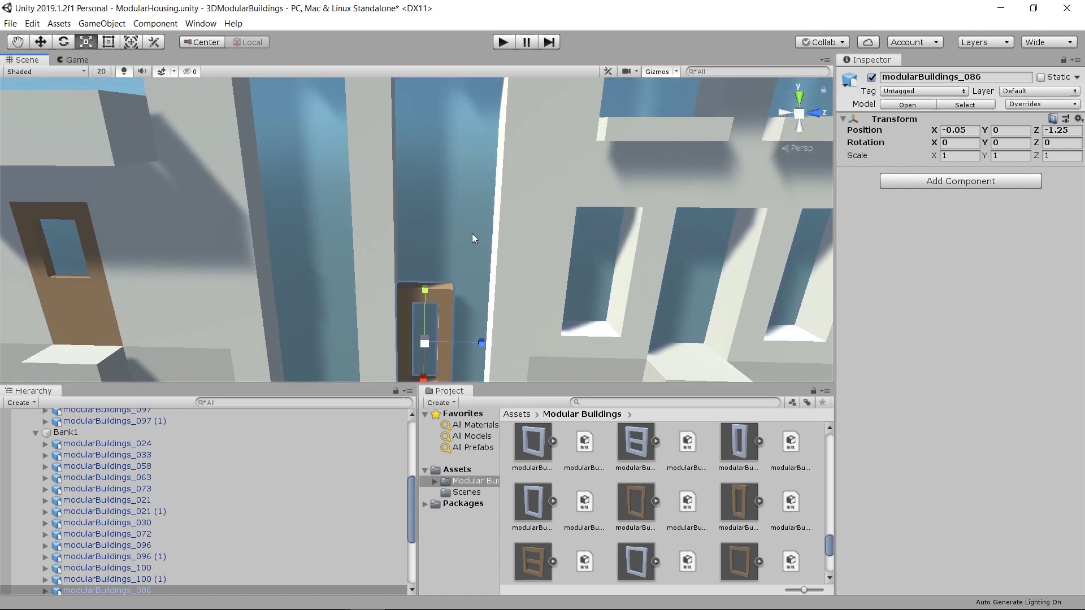
pyautogui.scroll(-8, 472, 233)
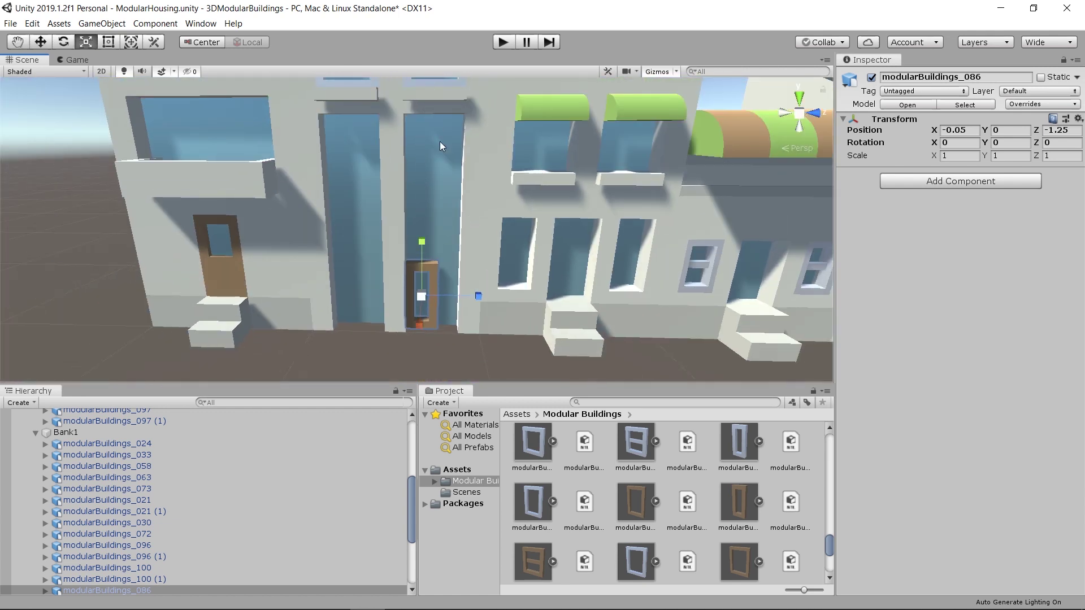
pyautogui.press('f')
pyautogui.scroll(-10, 344, 292)
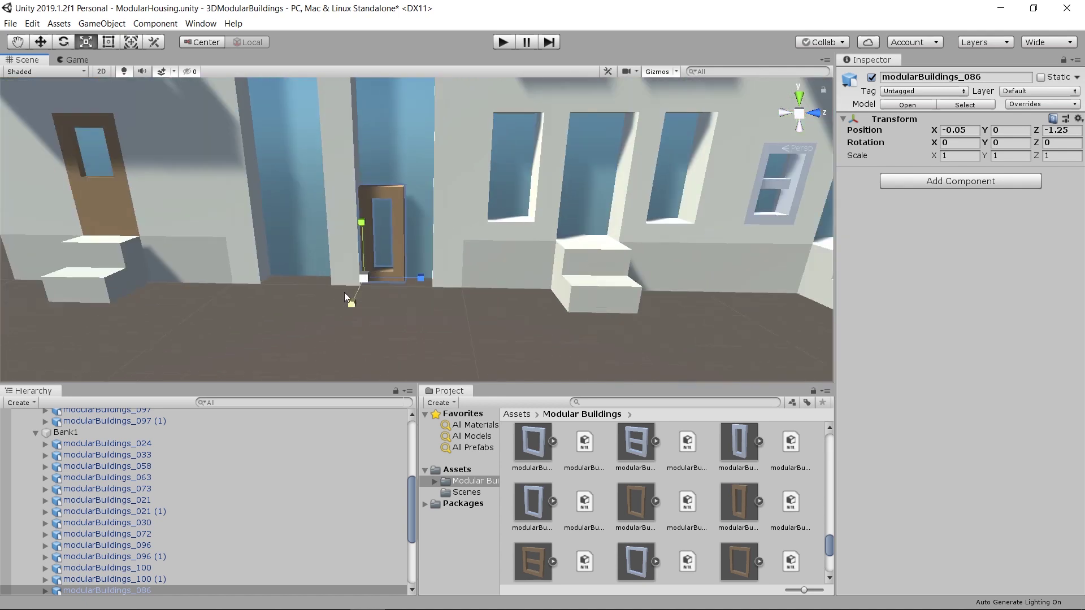
pyautogui.moveTo(344, 293); pyautogui.dragTo(354, 375, button='middle')
pyautogui.scroll(-3, 378, 321)
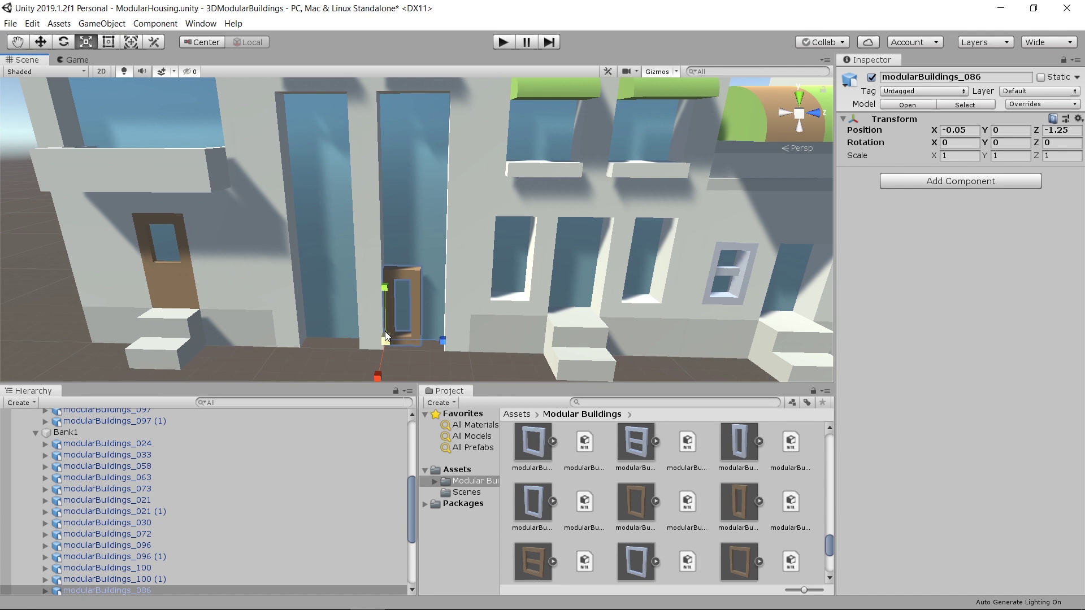
pyautogui.moveTo(384, 291); pyautogui.dragTo(406, 202)
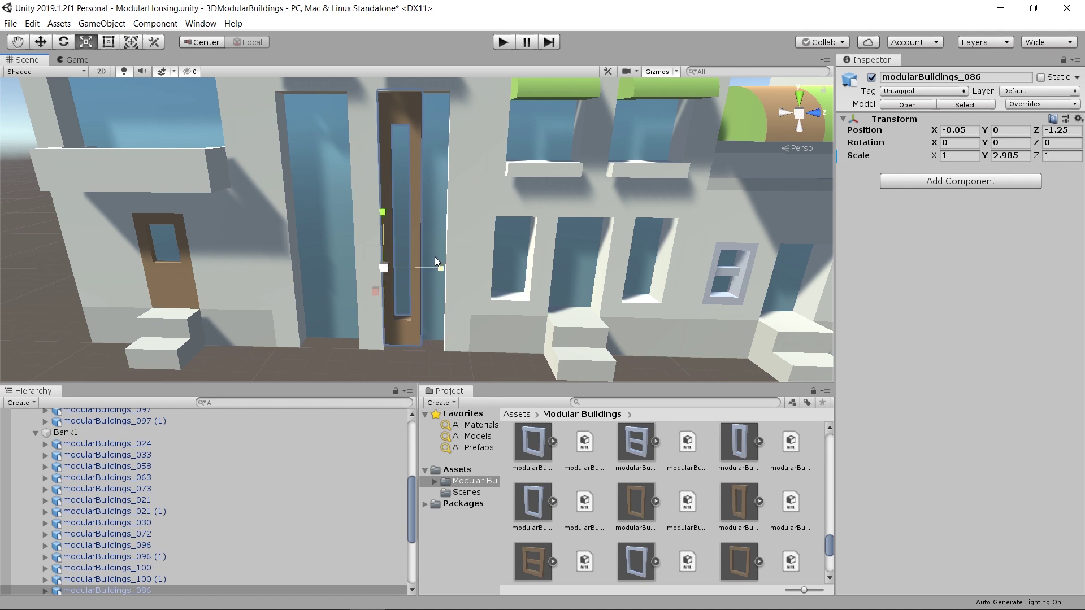
# Widen the brown frame across the tall opening to a Z scale of about 1.641, around Z position -1.1298.
pyautogui.moveTo(441, 269); pyautogui.dragTo(476, 267)
pyautogui.keyDown('alt'); pyautogui.moveTo(477, 267); pyautogui.dragTo(503, 256); pyautogui.keyUp('alt')
pyautogui.scroll(5, 554, 172)
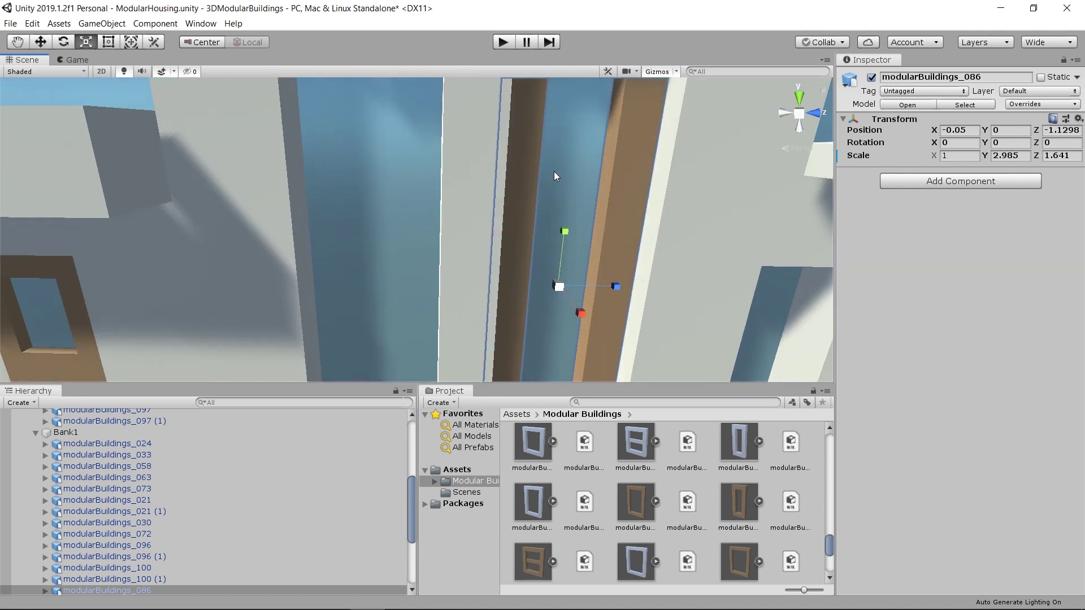
pyautogui.scroll(-5, 479, 177)
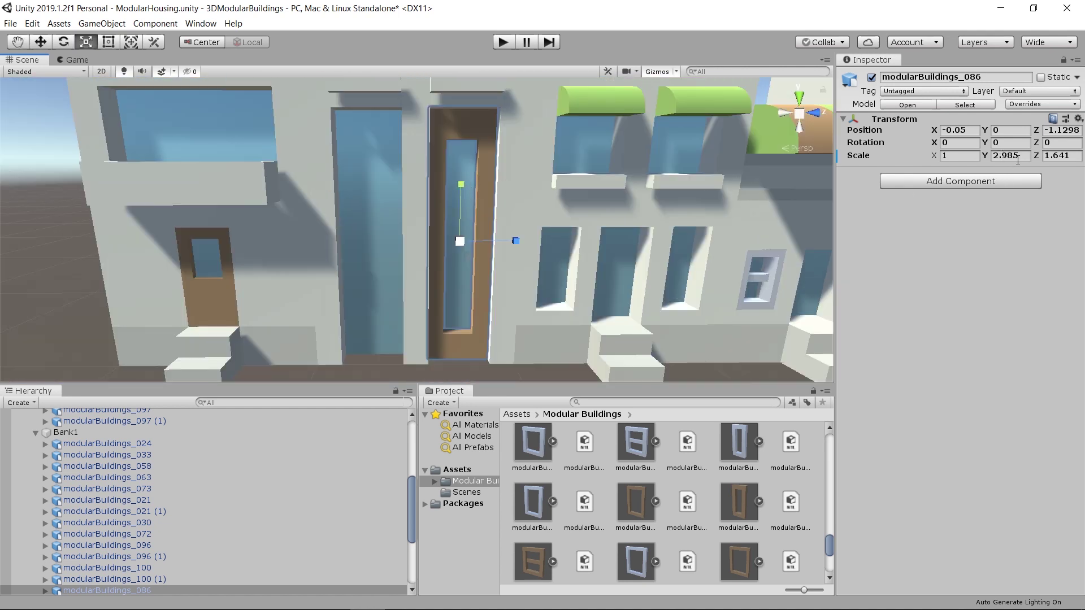
# Set the brown frame's scale to exactly Y 3 and Z 1.64.
pyautogui.click(1024, 158)
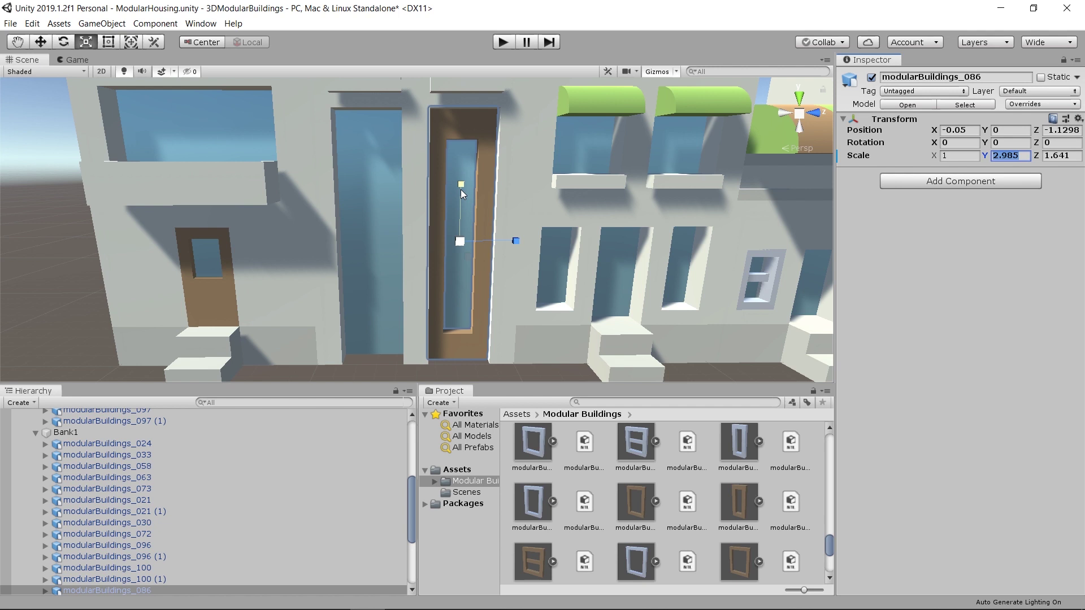
pyautogui.write('3')
pyautogui.click(1071, 157)
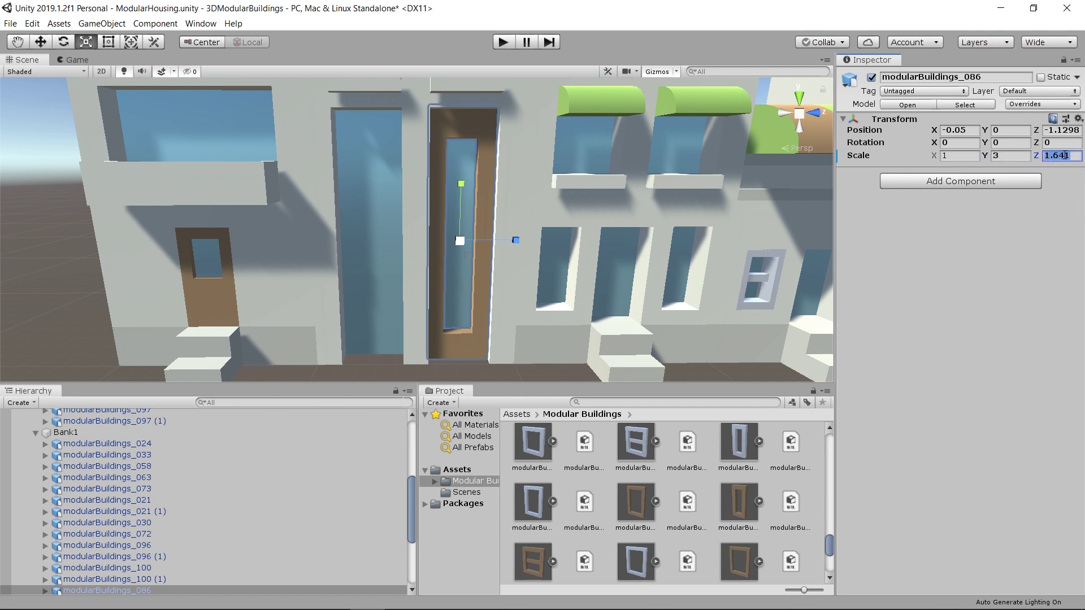
pyautogui.write('1.64')
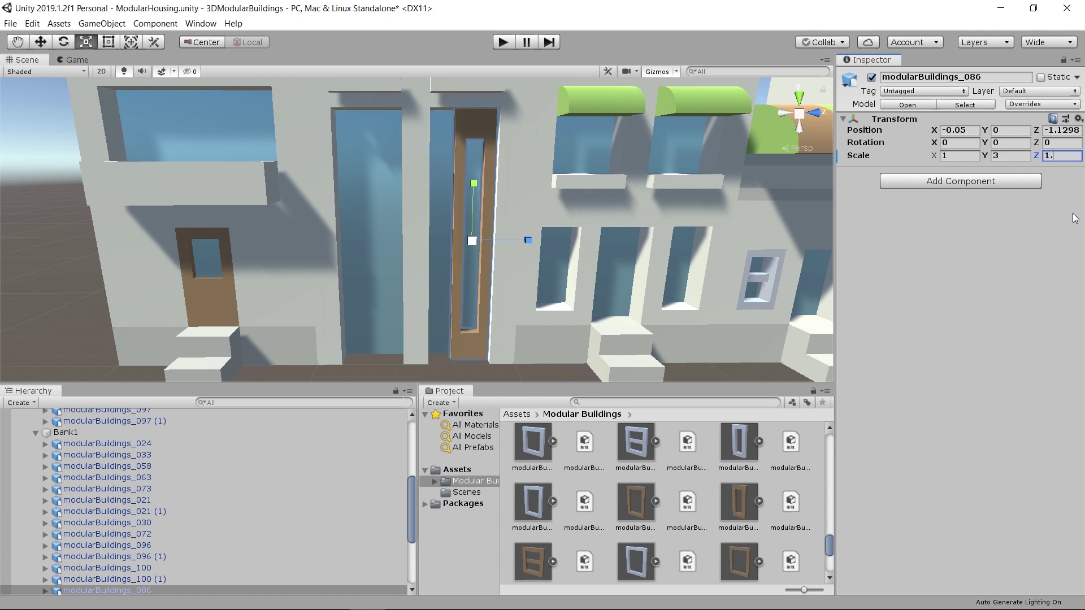
# Examine how the stretched frame's edges fit the tall bank opening, close up and from the street, and reselect the frame.
pyautogui.click(567, 297)
pyautogui.moveTo(567, 297); pyautogui.dragTo(534, 294, button='middle')
pyautogui.scroll(5, 473, 282)
pyautogui.scroll(3, 506, 280)
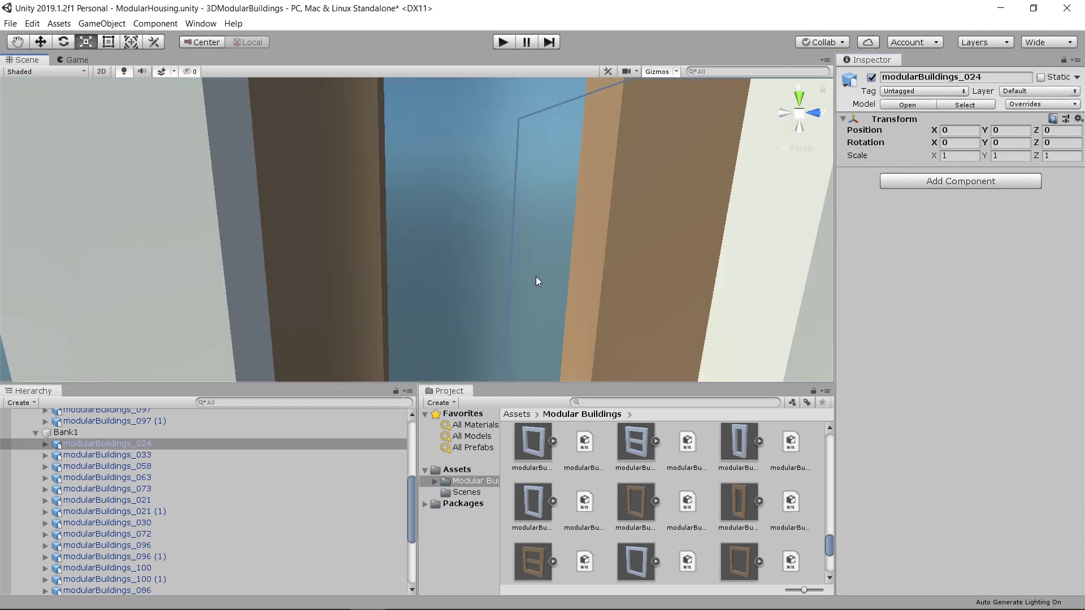
pyautogui.moveTo(536, 276); pyautogui.dragTo(452, 242, button='right')
pyautogui.scroll(-7, 495, 270)
pyautogui.press('s')
pyautogui.click(436, 226)
pyautogui.scroll(2, 449, 209)
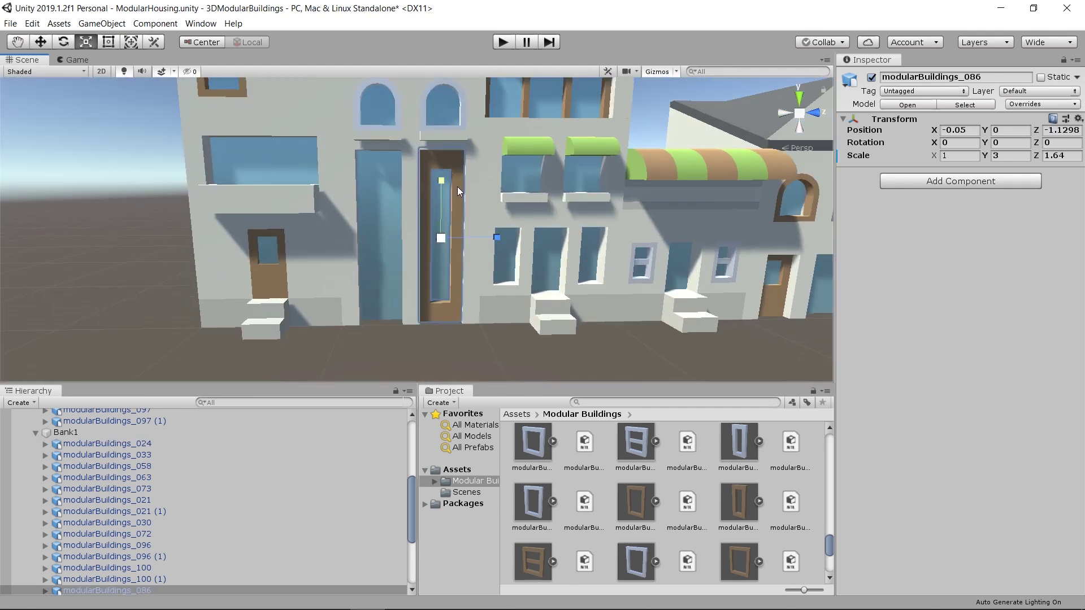
# Save the ModularHousing scene with the brown frame fitted in the bank's tall opening.
pyautogui.keyDown('alt'); pyautogui.moveTo(460, 182); pyautogui.dragTo(420, 196); pyautogui.keyUp('alt')
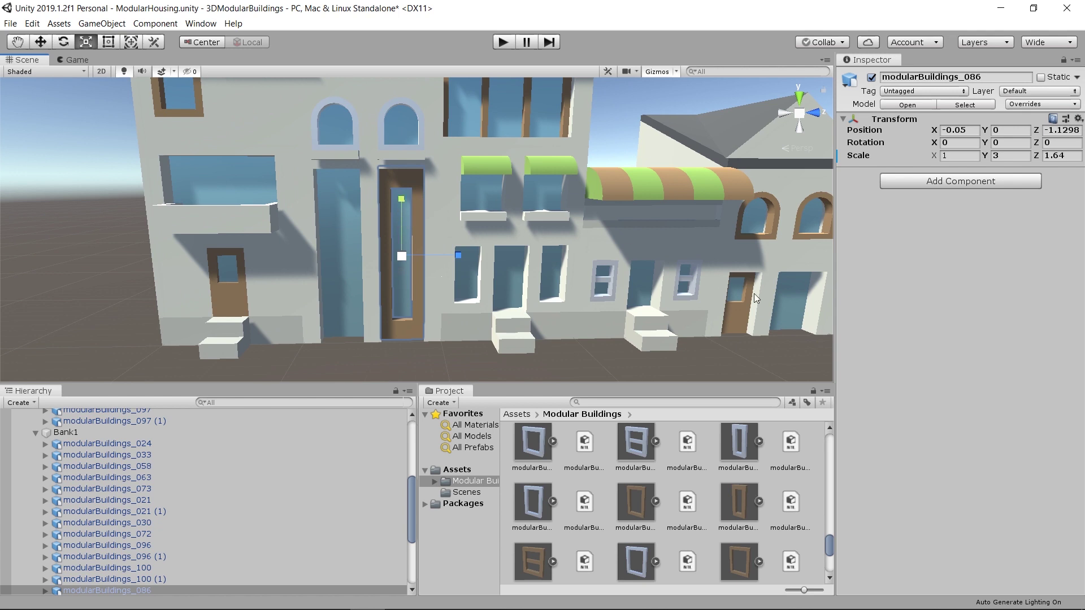
pyautogui.moveTo(745, 306); pyautogui.dragTo(649, 303, button='middle')
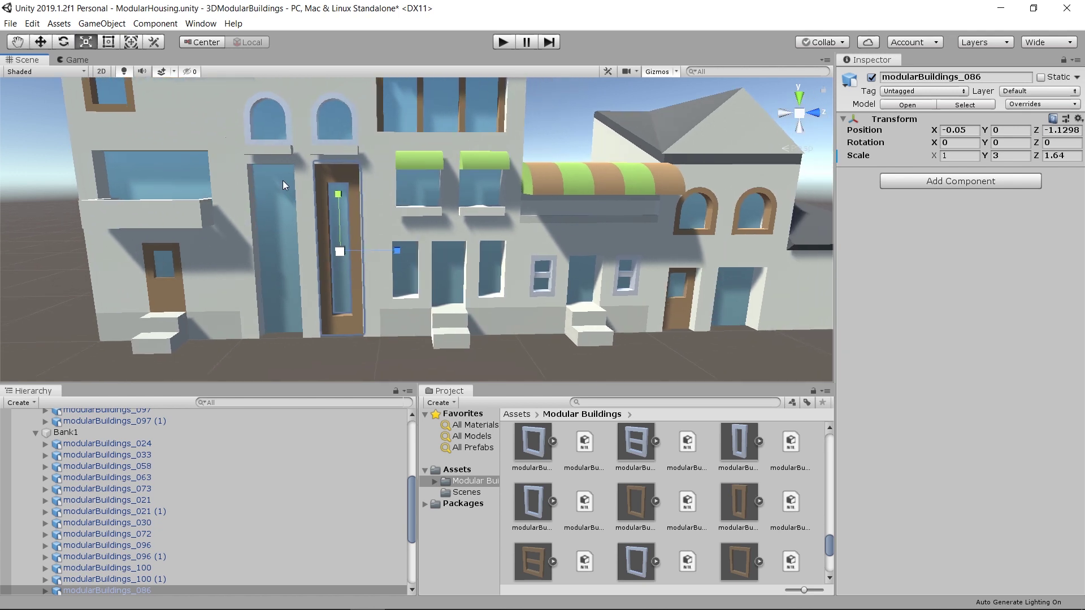
pyautogui.moveTo(345, 209); pyautogui.dragTo(409, 218, button='middle')
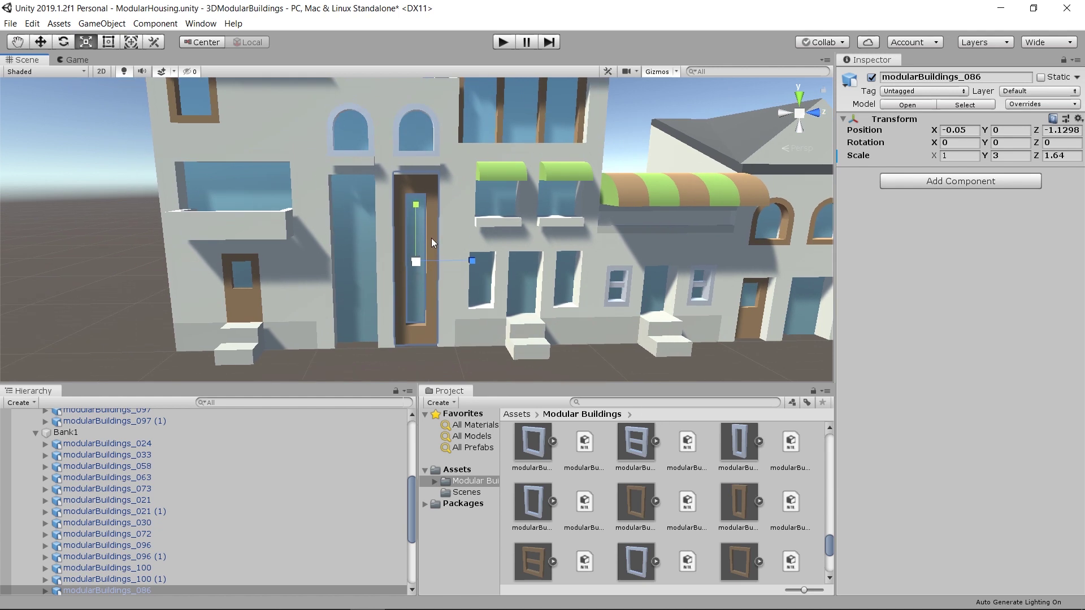
pyautogui.hotkey('ctrl', 's')
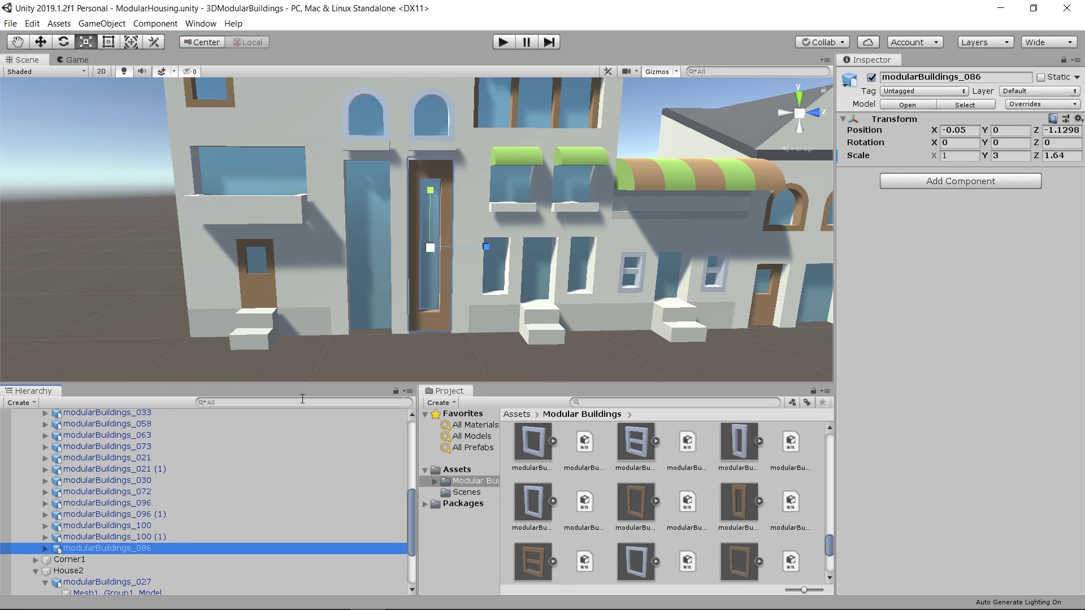
# Duplicate the brown frame and vertex-snap the copy into the bank's other tall opening, at Z position -1.5675.
pyautogui.hotkey('ctrl', 'd')
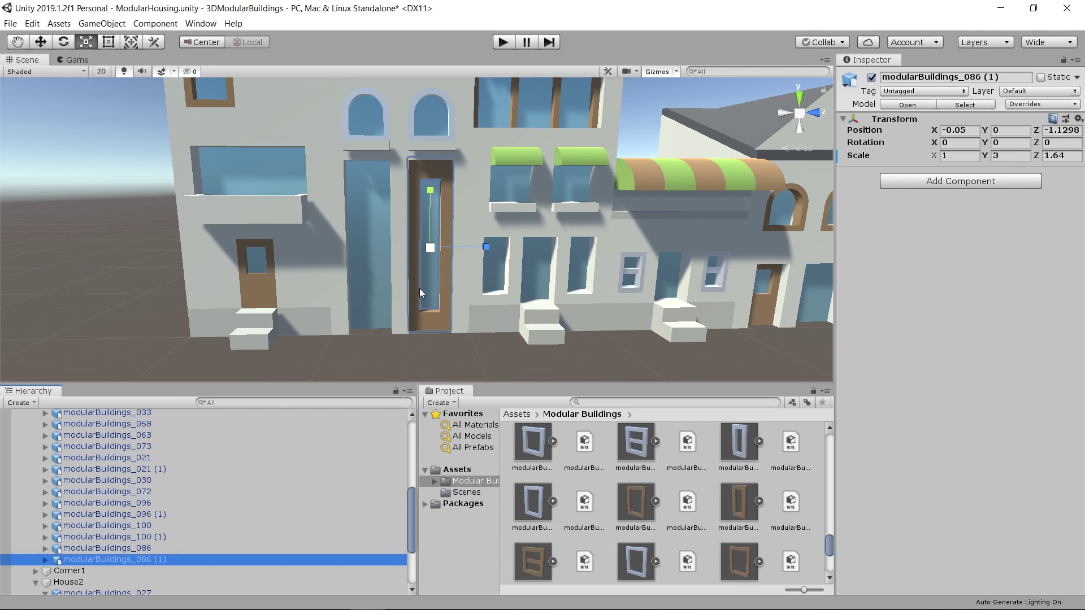
pyautogui.press('w')
pyautogui.scroll(2, 417, 333)
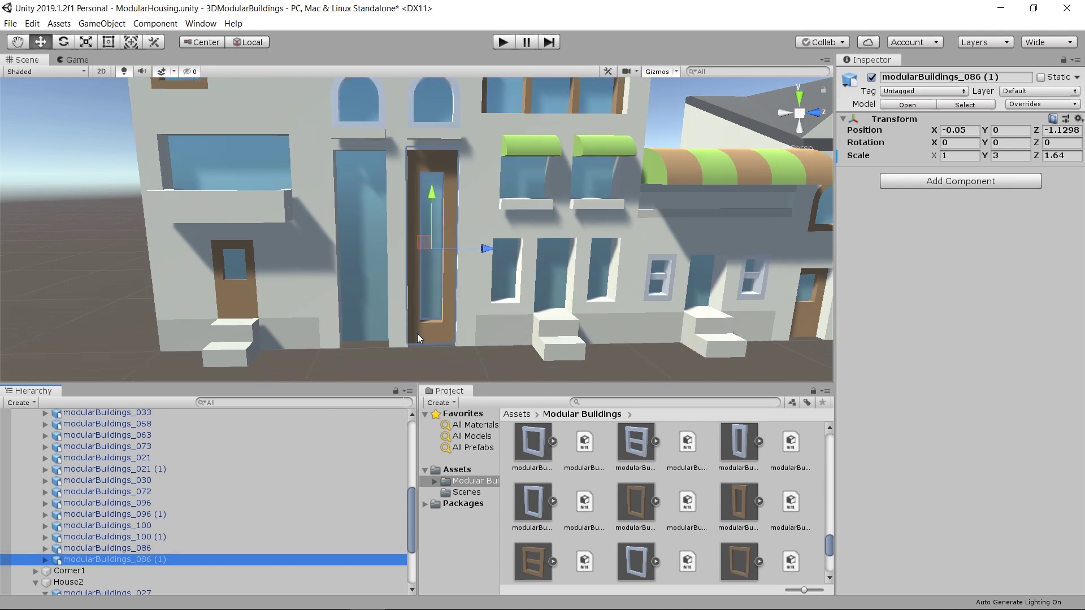
pyautogui.moveTo(417, 339); pyautogui.dragTo(432, 331, button='middle')
pyautogui.scroll(1, 425, 334)
pyautogui.press('v')
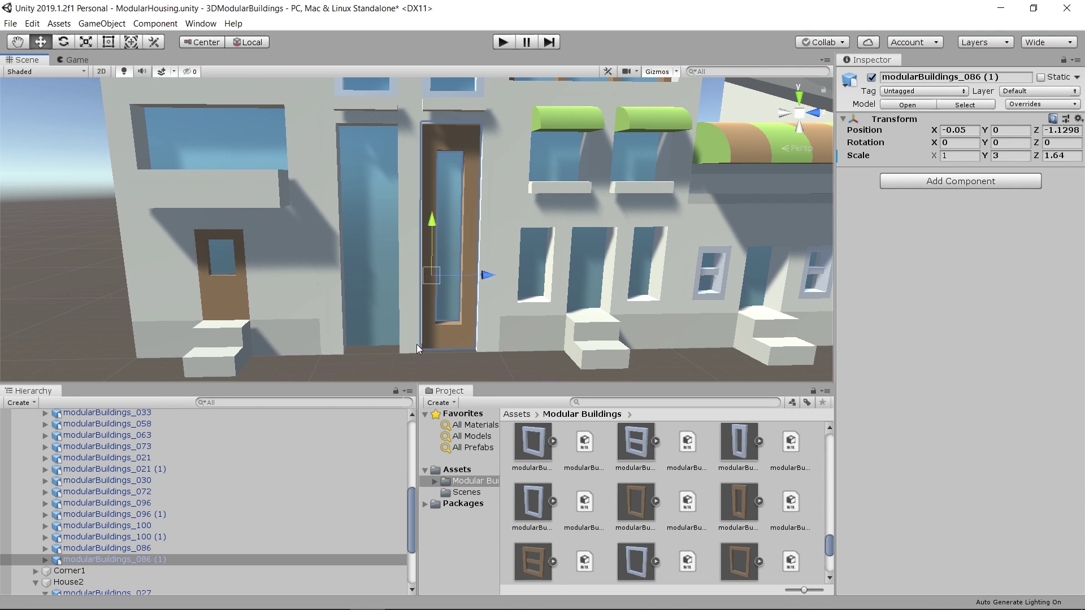
pyautogui.moveTo(420, 348); pyautogui.dragTo(358, 348)
pyautogui.click(362, 350)
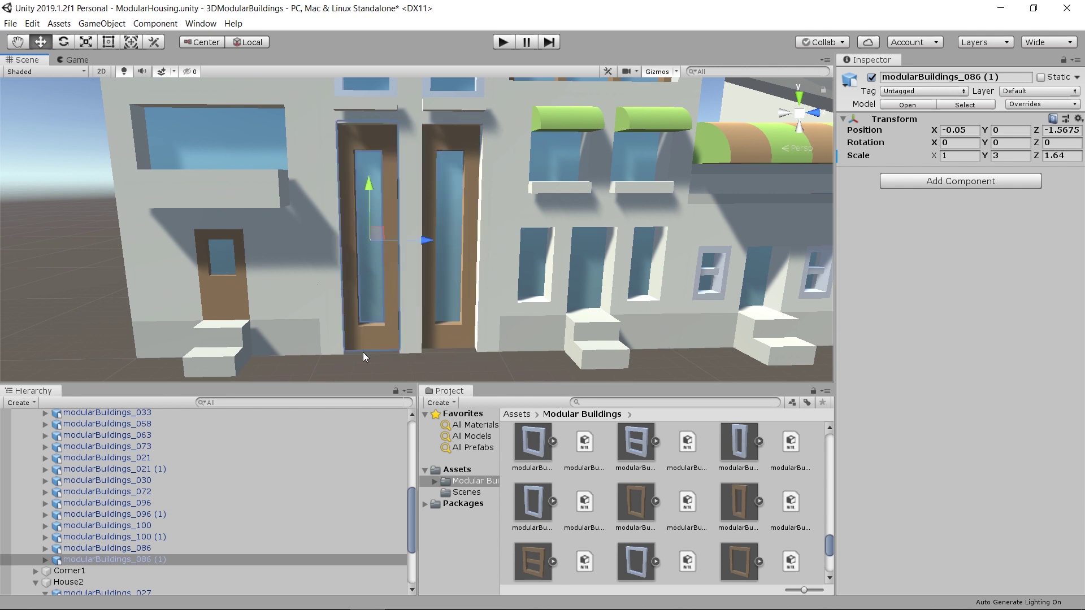
pyautogui.moveTo(410, 257); pyautogui.dragTo(425, 258, button='middle')
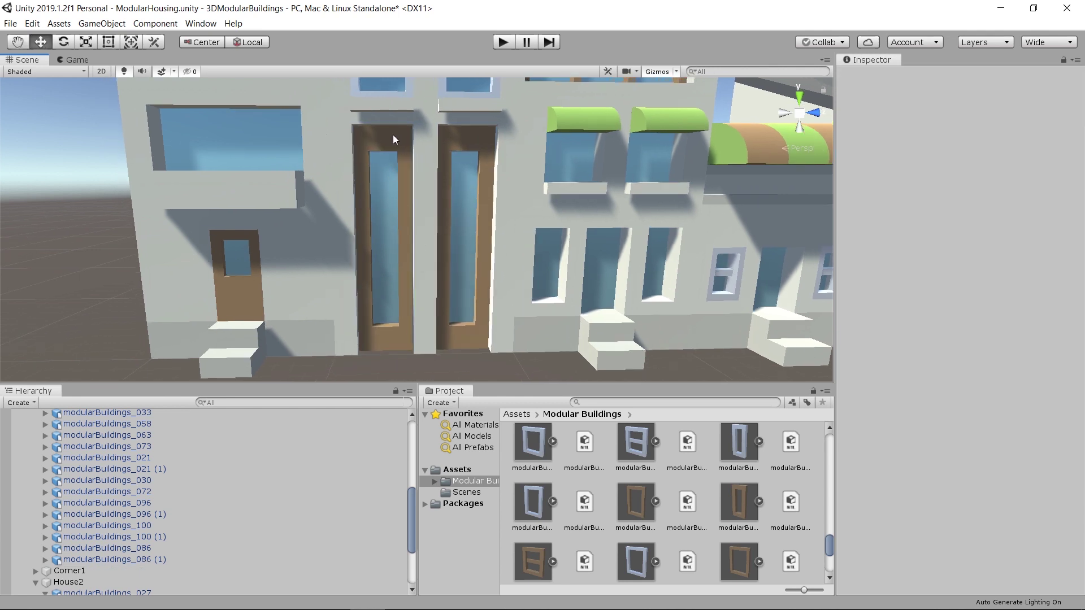
# Create an empty child object in the Buildings group, with the individual building groups collapsed.
pyautogui.scroll(-5, 449, 172)
pyautogui.moveTo(426, 208); pyautogui.dragTo(457, 210, button='right')
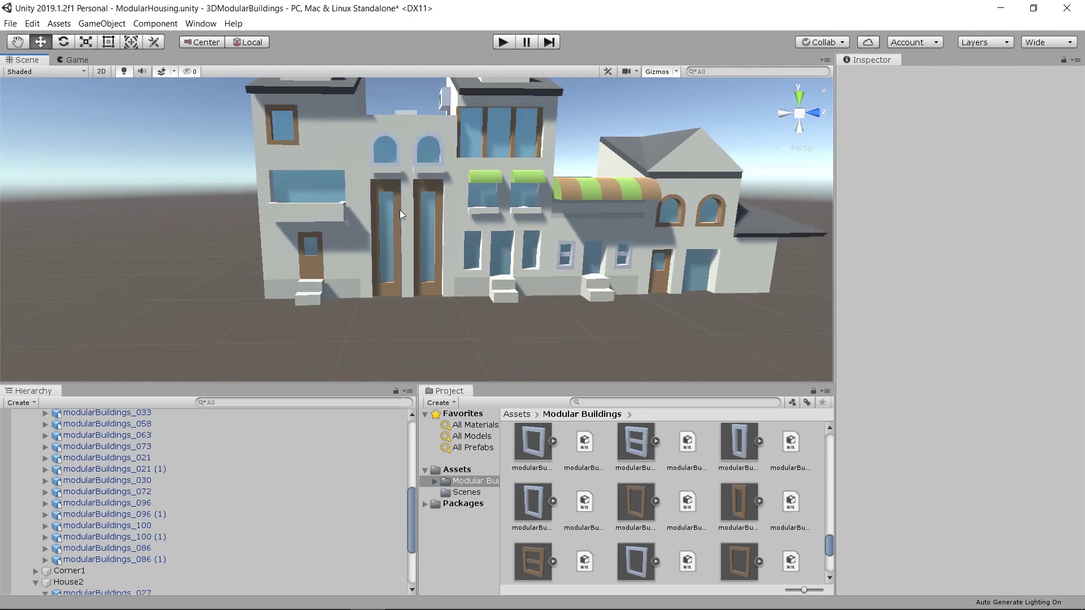
pyautogui.keyDown('alt'); pyautogui.moveTo(399, 209); pyautogui.dragTo(487, 204); pyautogui.keyUp('alt')
pyautogui.scroll(-3, 74, 523)
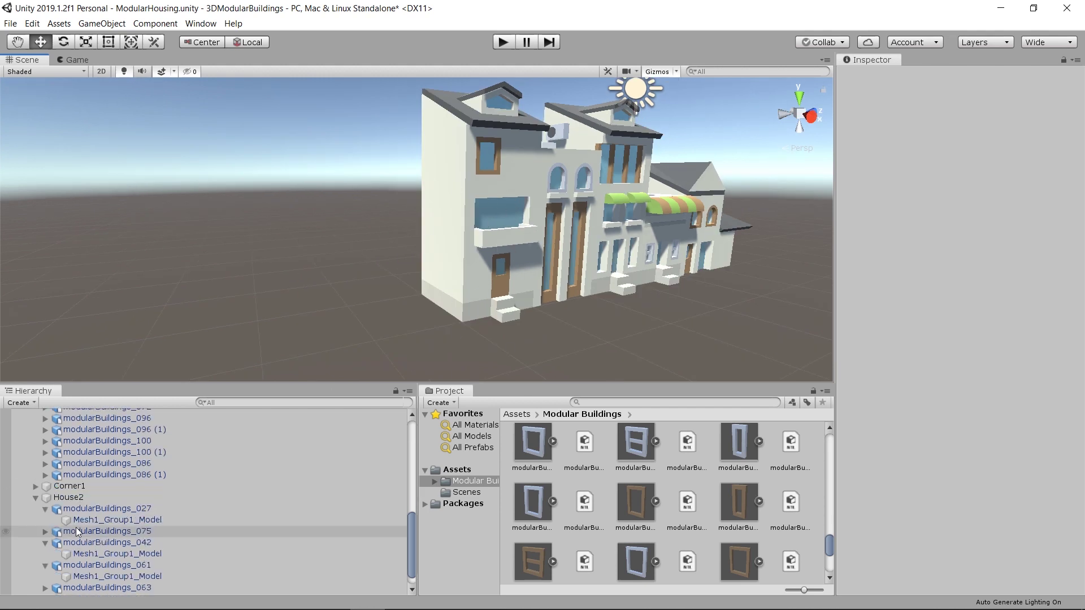
pyautogui.click(35, 499)
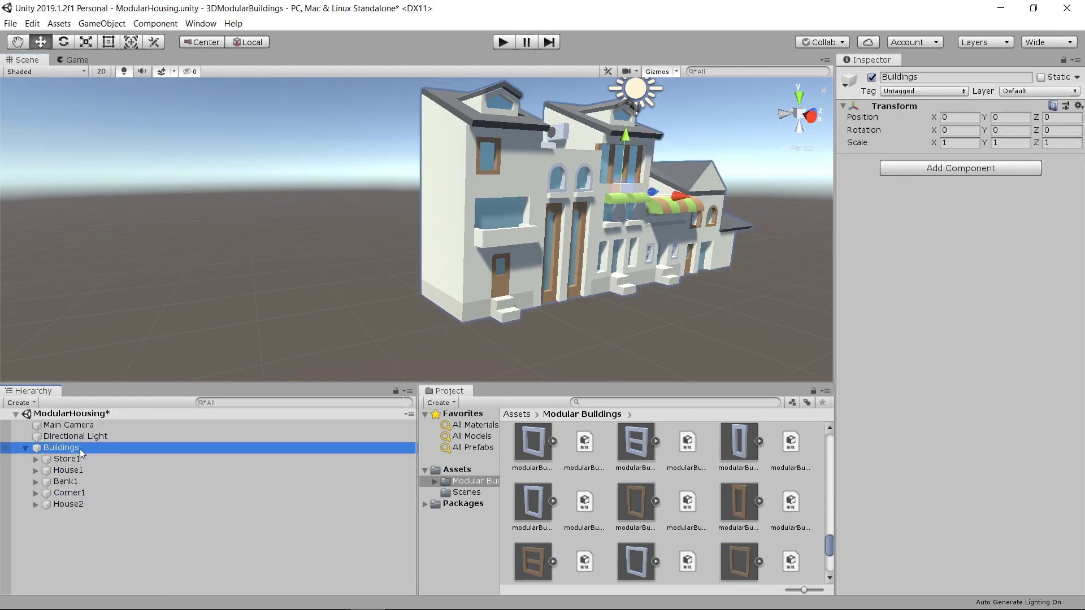
pyautogui.rightClick(81, 449)
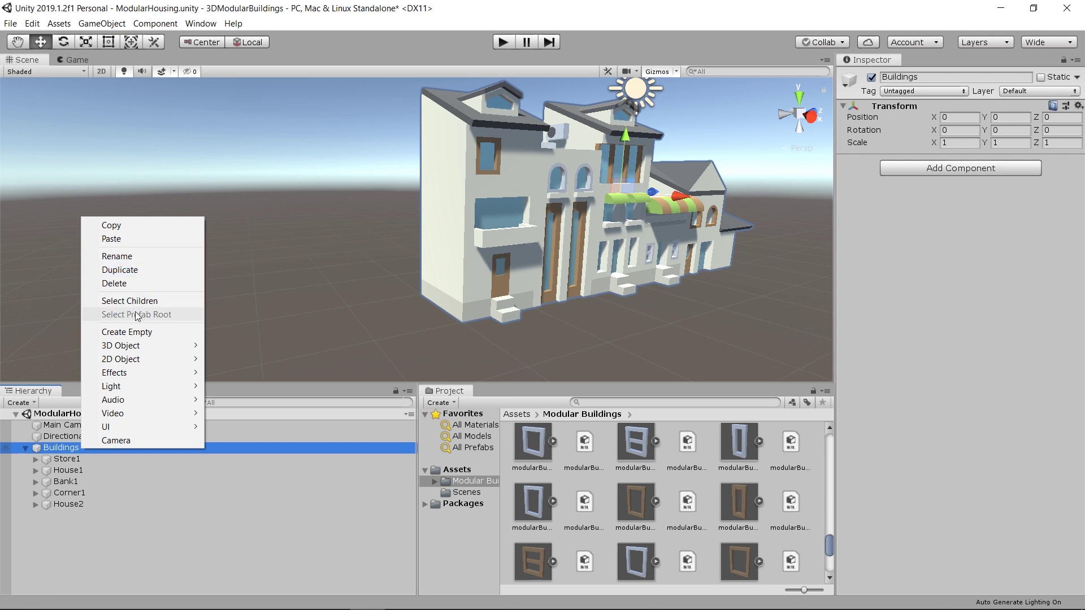
pyautogui.click(141, 332)
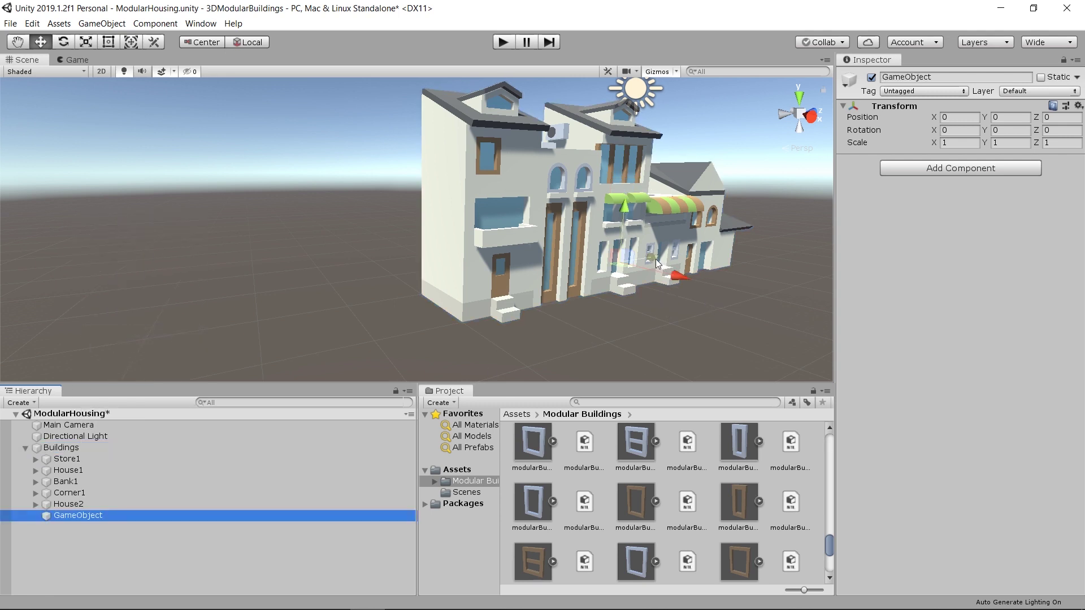
# Move the new empty object to the front corner of the end building, at X 1 and Z -4.
pyautogui.keyDown('ctrl'); pyautogui.moveTo(655, 259); pyautogui.dragTo(472, 301); pyautogui.keyUp('ctrl')
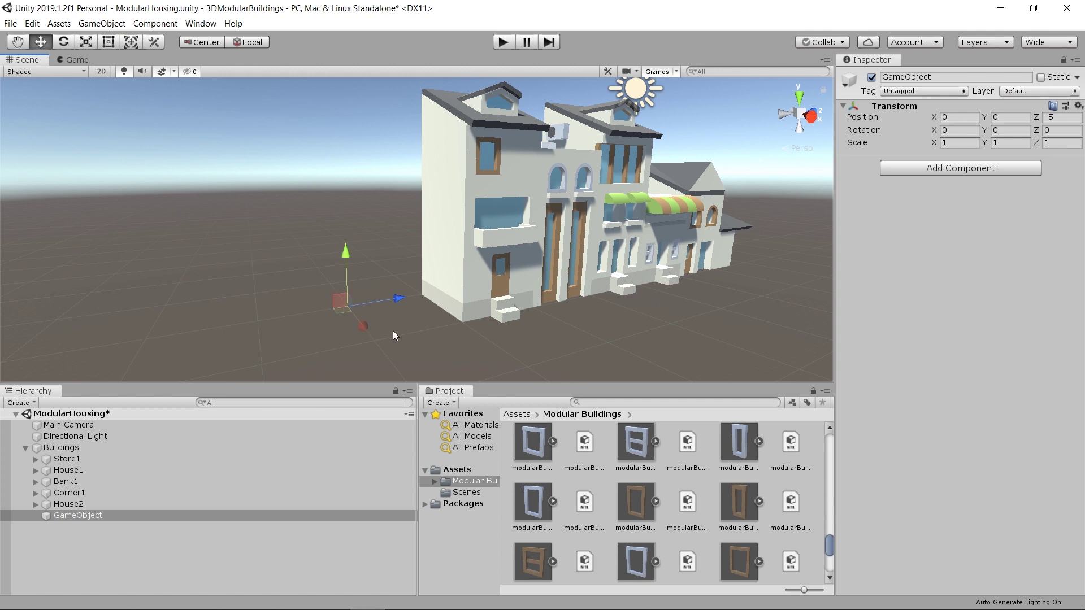
pyautogui.moveTo(394, 335); pyautogui.dragTo(363, 322, button='middle')
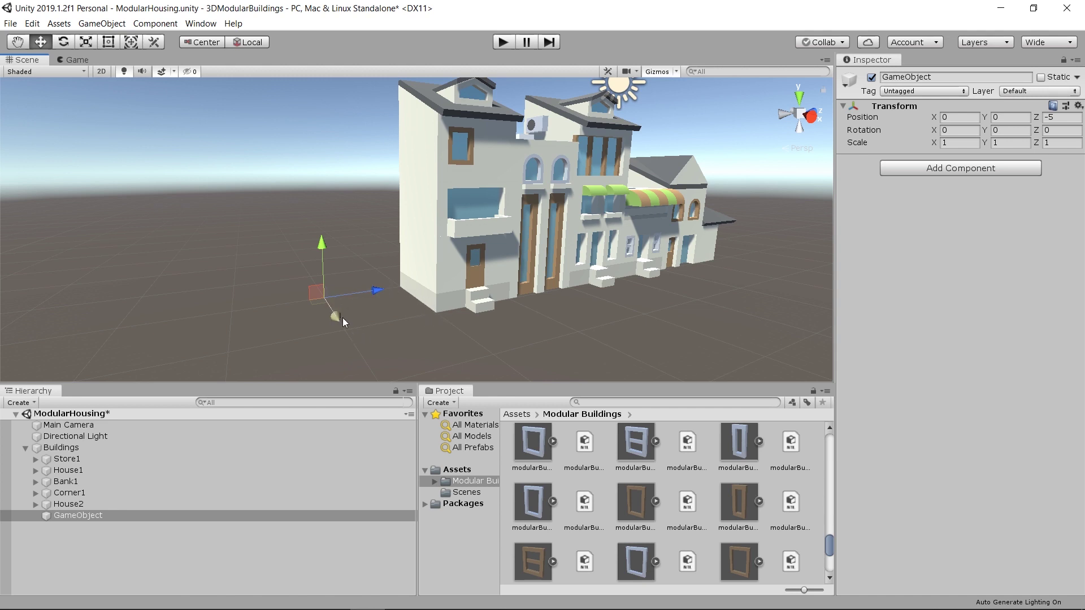
pyautogui.moveTo(342, 317); pyautogui.dragTo(439, 314)
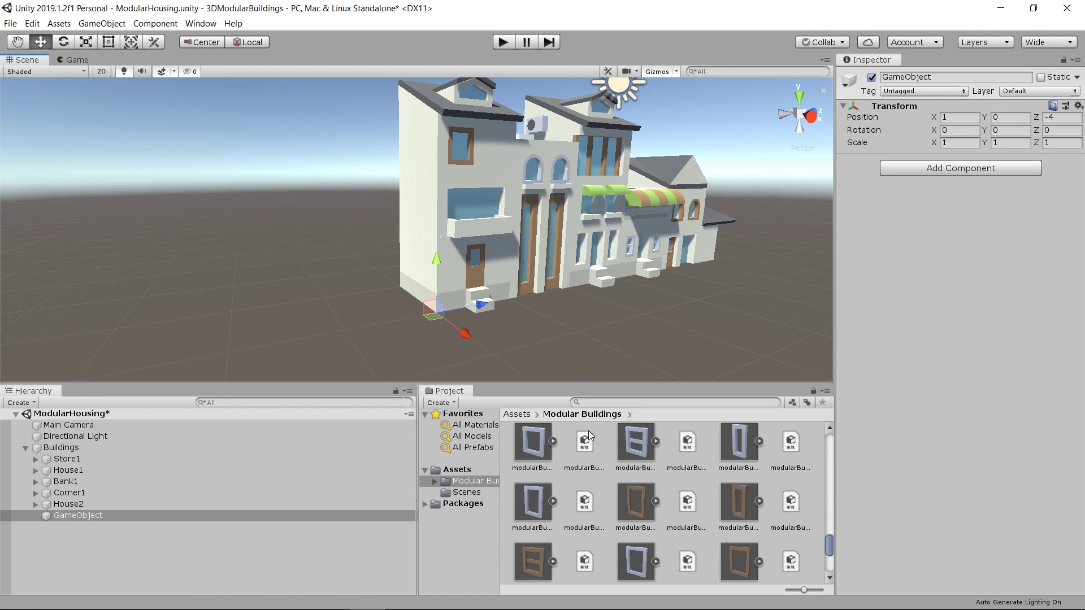
# Rename the empty object as Corner2.
pyautogui.scroll(3, 588, 431)
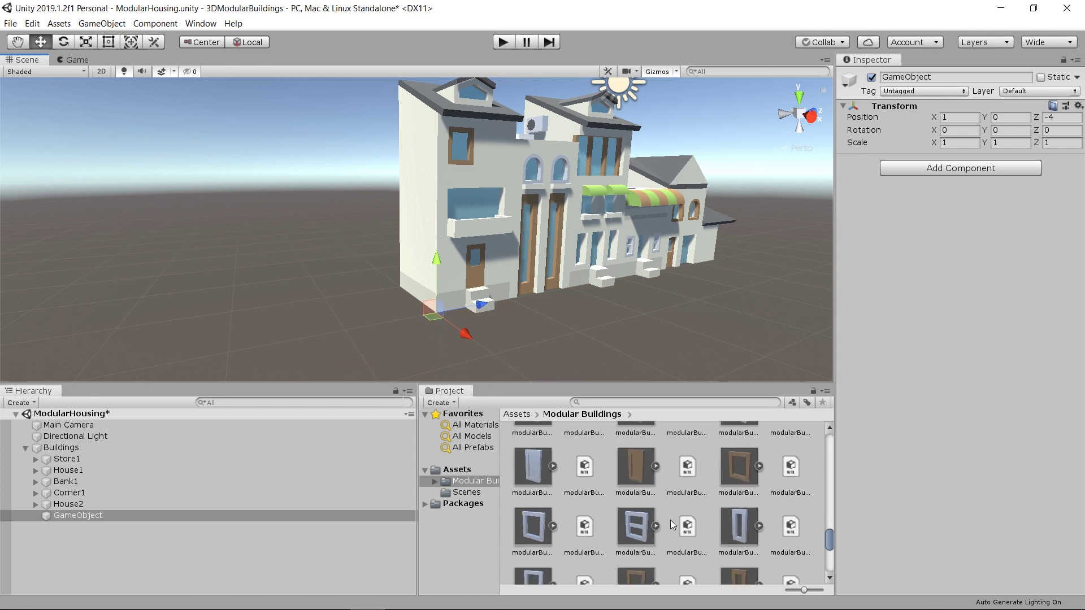
pyautogui.click(125, 513)
pyautogui.write('Corner2')
pyautogui.press('Return')
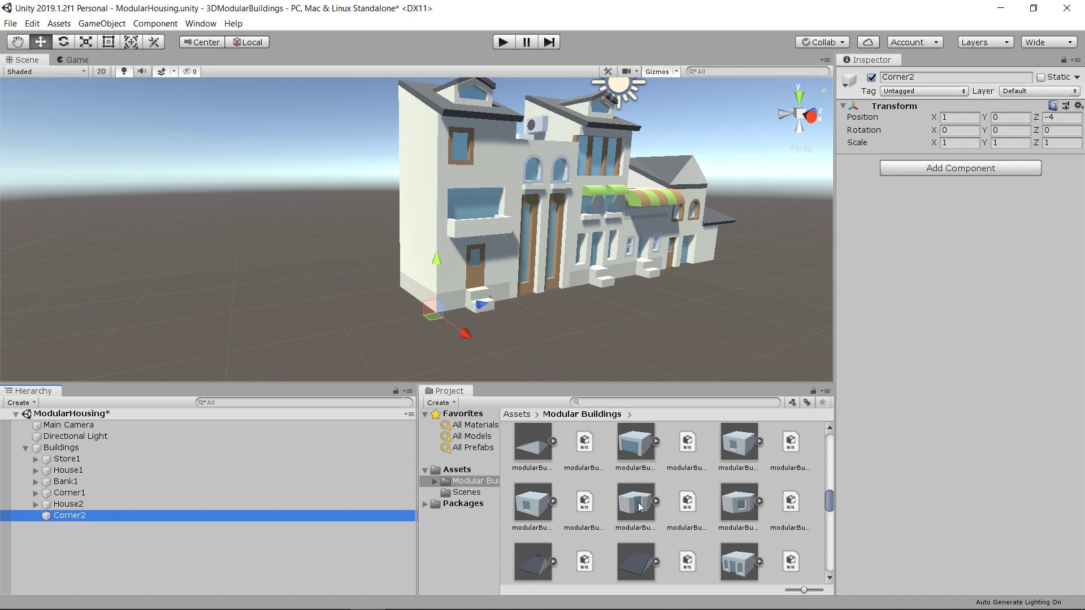
# Add the corner block with a doorway, modularBuildings_049, to the Corner2 group.
pyautogui.moveTo(639, 507); pyautogui.dragTo(89, 519)
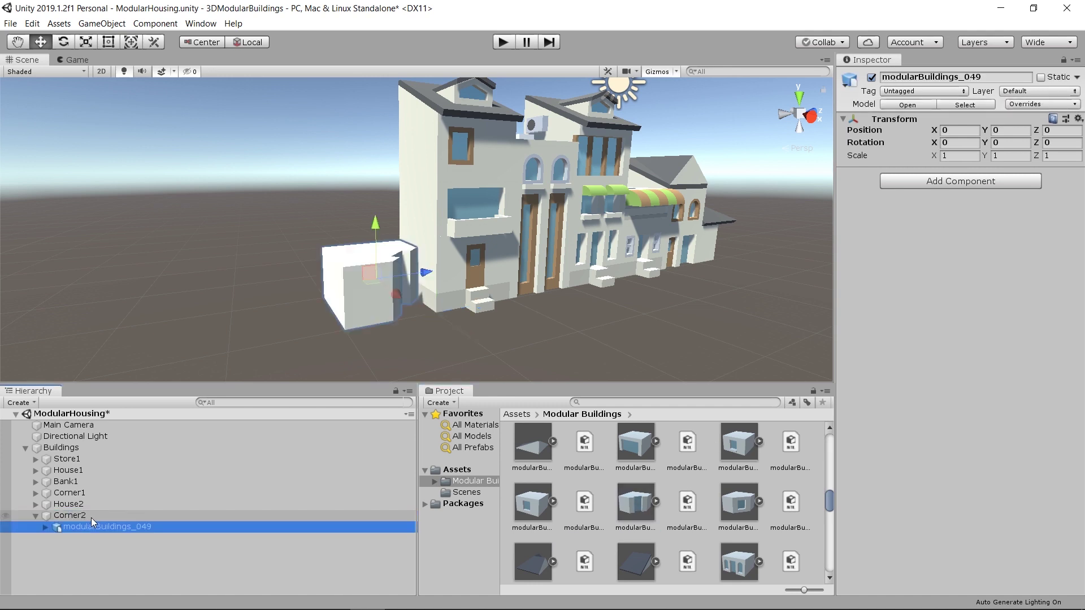
pyautogui.scroll(5, 445, 341)
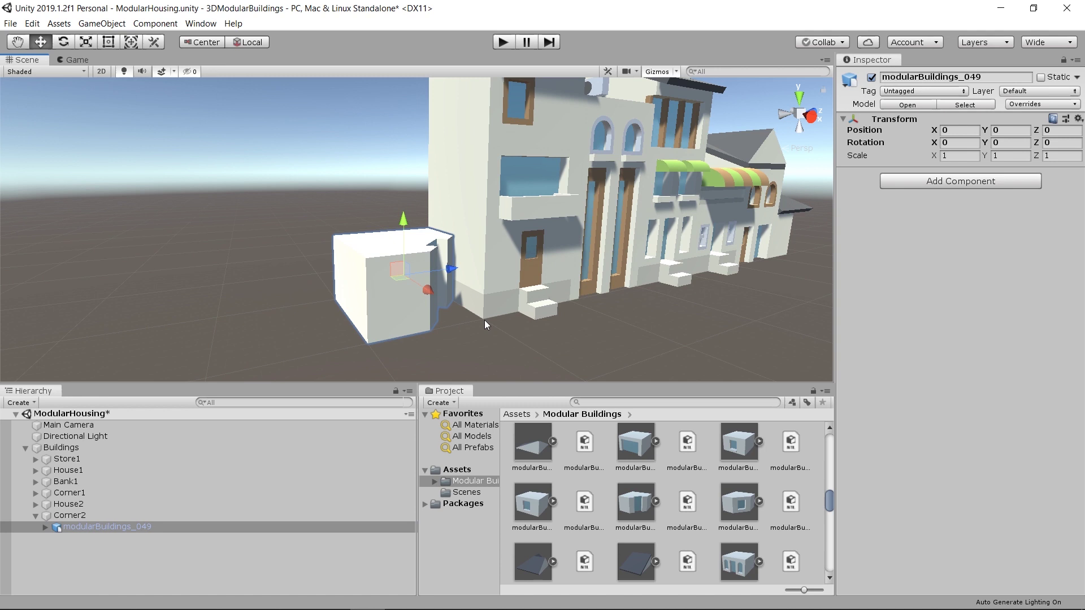
pyautogui.moveTo(483, 320); pyautogui.dragTo(303, 306, button='middle')
pyautogui.moveTo(163, 250); pyautogui.dragTo(351, 251, button='middle')
pyautogui.moveTo(439, 254); pyautogui.dragTo(593, 306, button='middle')
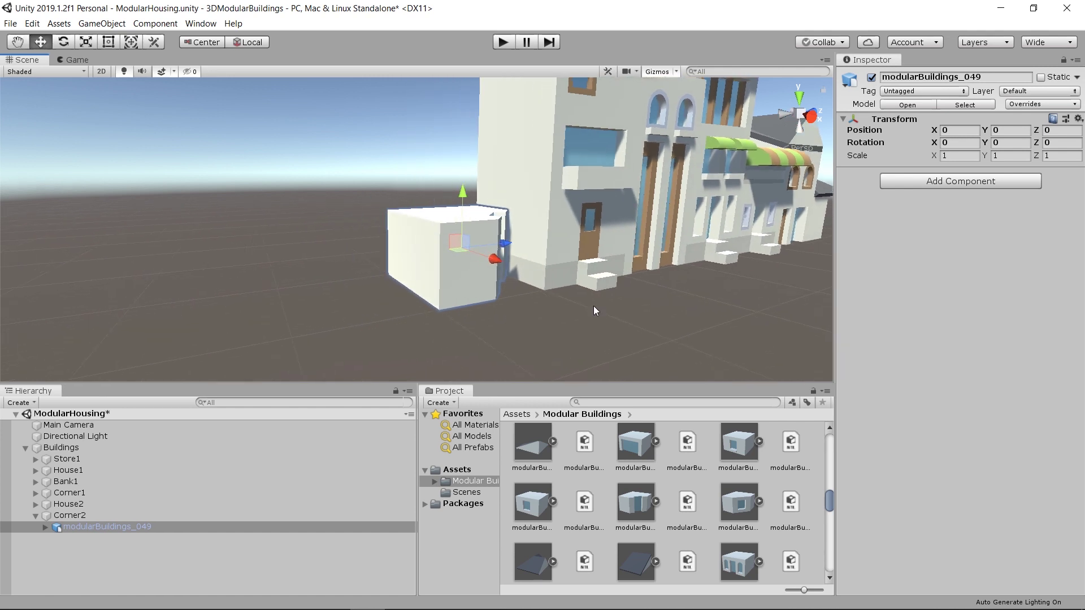
# Rotate the modularBuildings_049 corner block to 90 degrees around Y so its doorway faces the outer street corner.
pyautogui.press('e')
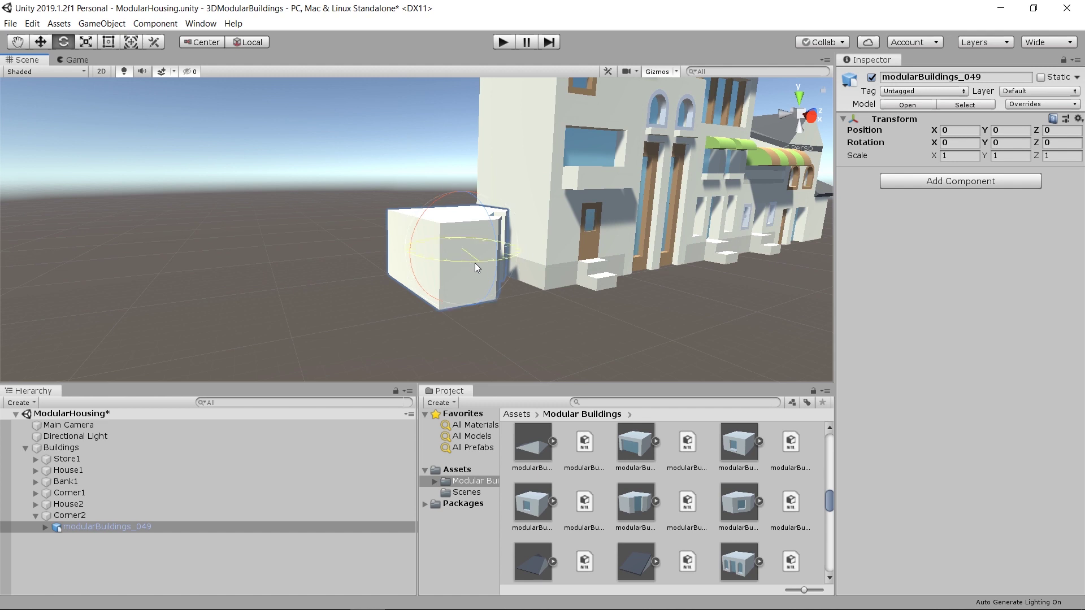
pyautogui.keyDown('ctrl'); pyautogui.moveTo(475, 263); pyautogui.dragTo(338, 208); pyautogui.keyUp('ctrl')
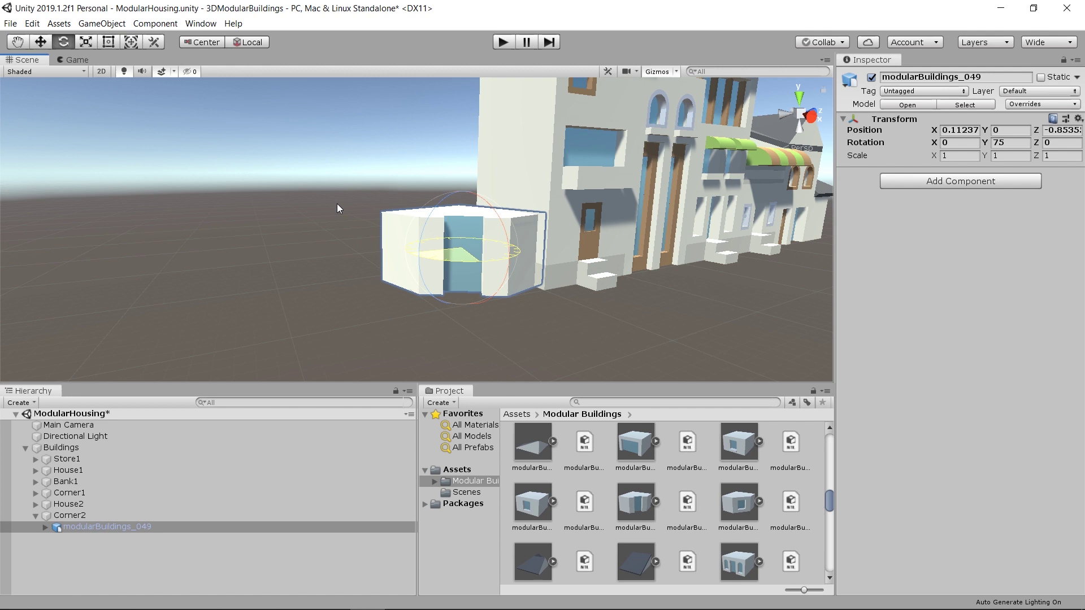
pyautogui.keyDown('ctrl'); pyautogui.moveTo(306, 97); pyautogui.dragTo(276, 59); pyautogui.keyUp('ctrl')
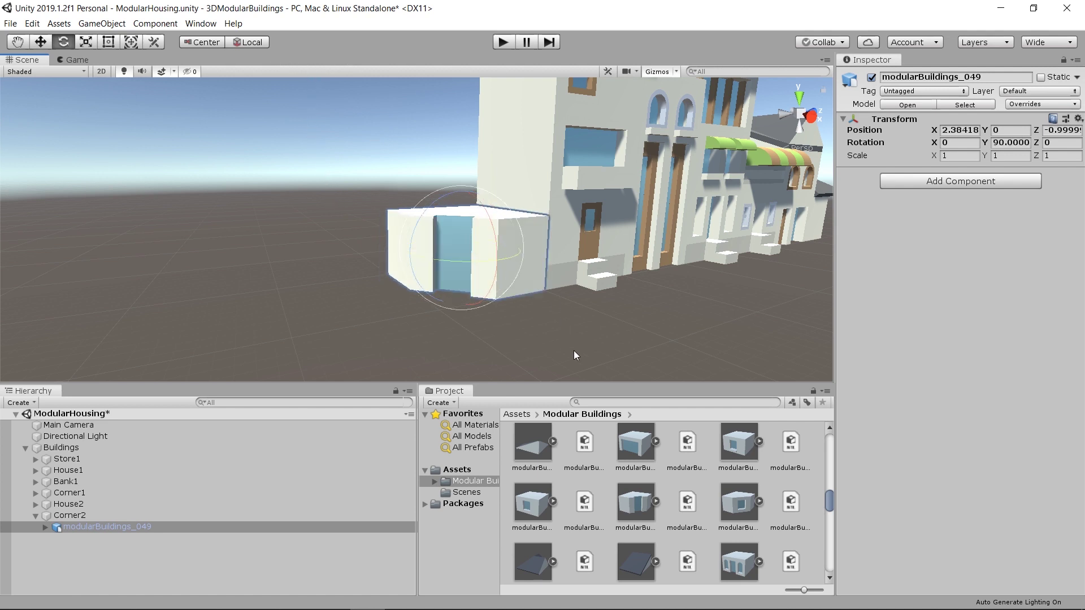
pyautogui.moveTo(527, 245); pyautogui.dragTo(456, 251, button='middle')
pyautogui.click(466, 216)
pyautogui.hotkey('ctrl', 'z')
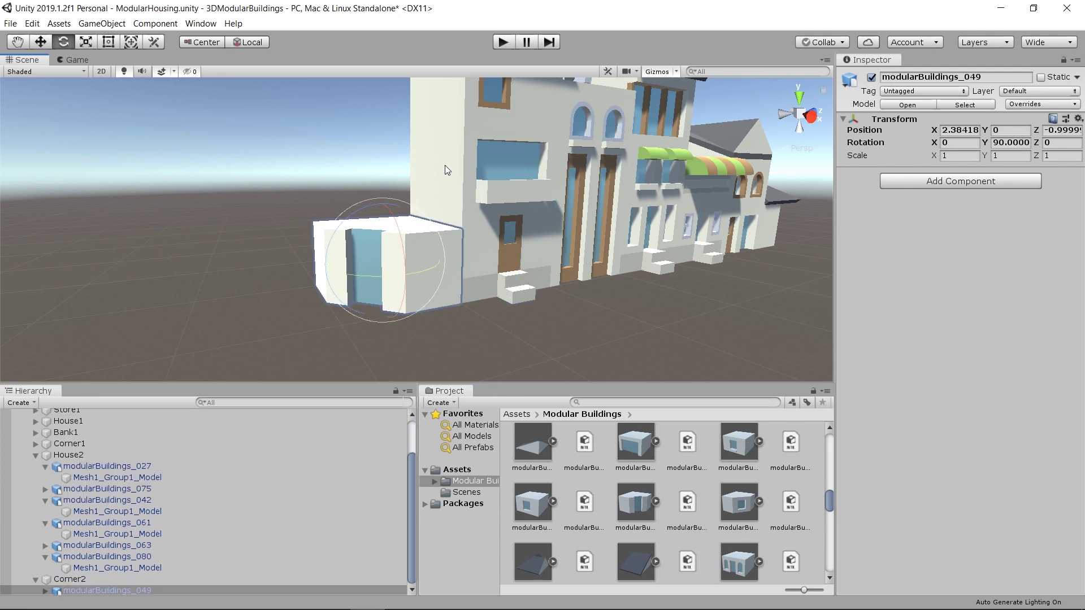
# Add the corner block with a window, modularBuildings_050, to the Corner2 group.
pyautogui.scroll(-3, 624, 225)
pyautogui.moveTo(624, 226); pyautogui.dragTo(497, 232, button='middle')
pyautogui.moveTo(384, 249); pyautogui.dragTo(438, 258, button='middle')
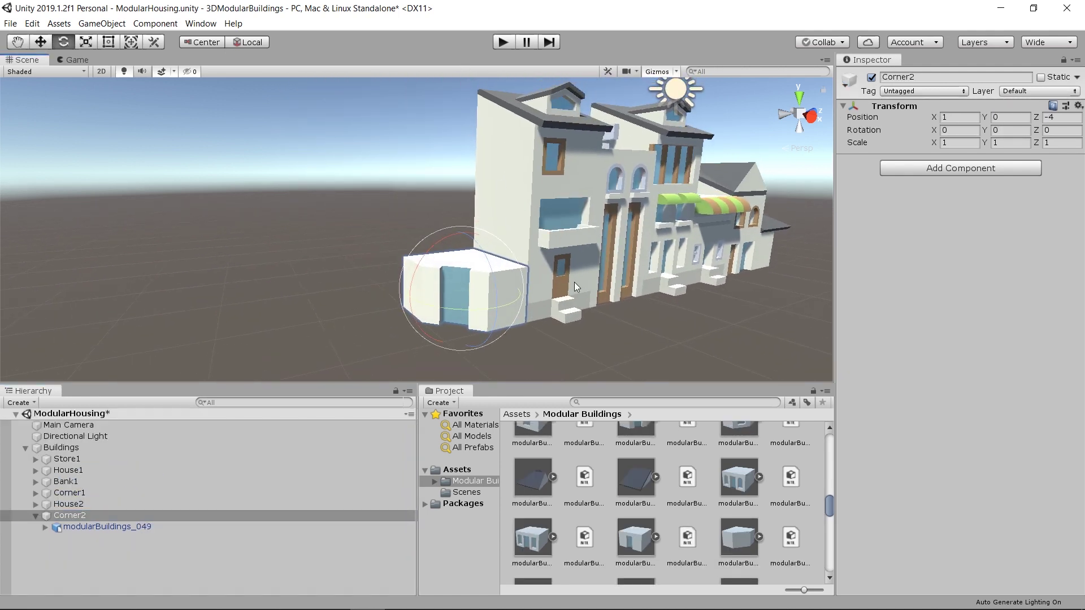
pyautogui.moveTo(574, 282); pyautogui.dragTo(578, 259, button='middle')
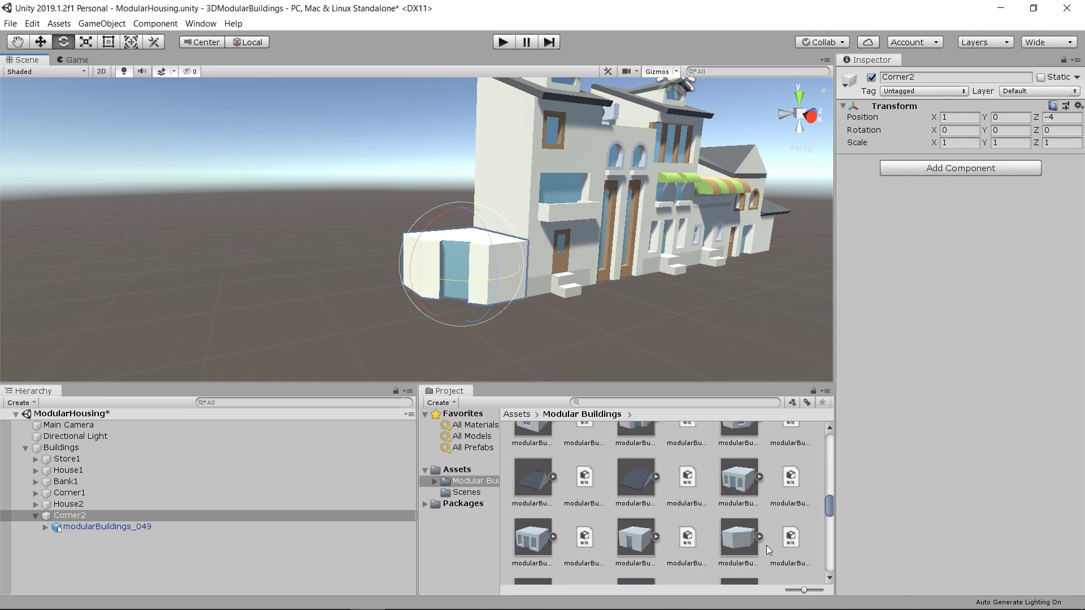
pyautogui.scroll(-1, 687, 537)
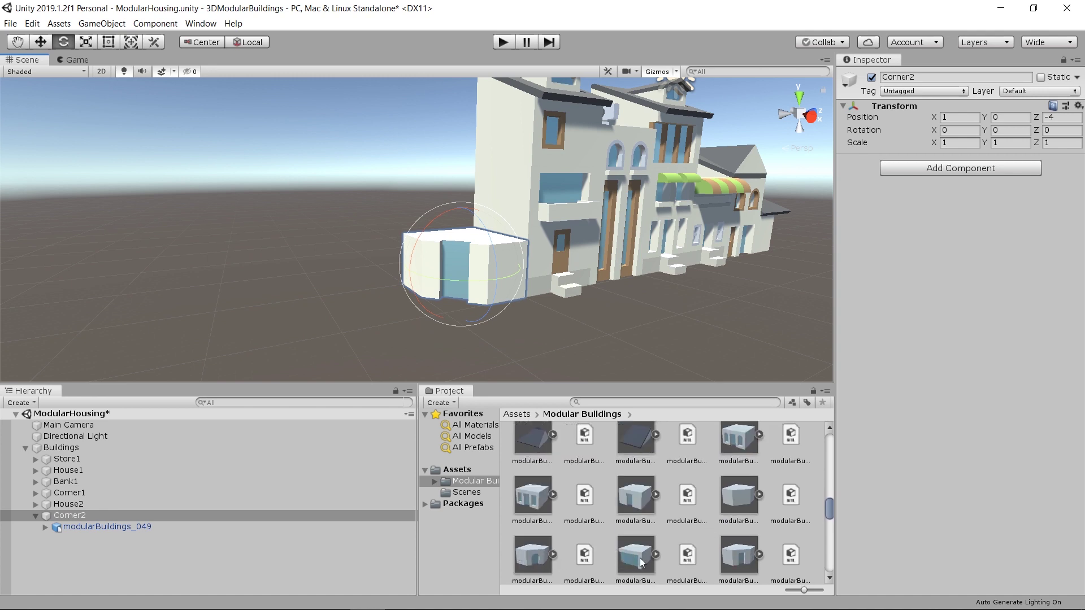
pyautogui.scroll(-1, 731, 545)
pyautogui.moveTo(748, 516); pyautogui.dragTo(141, 514)
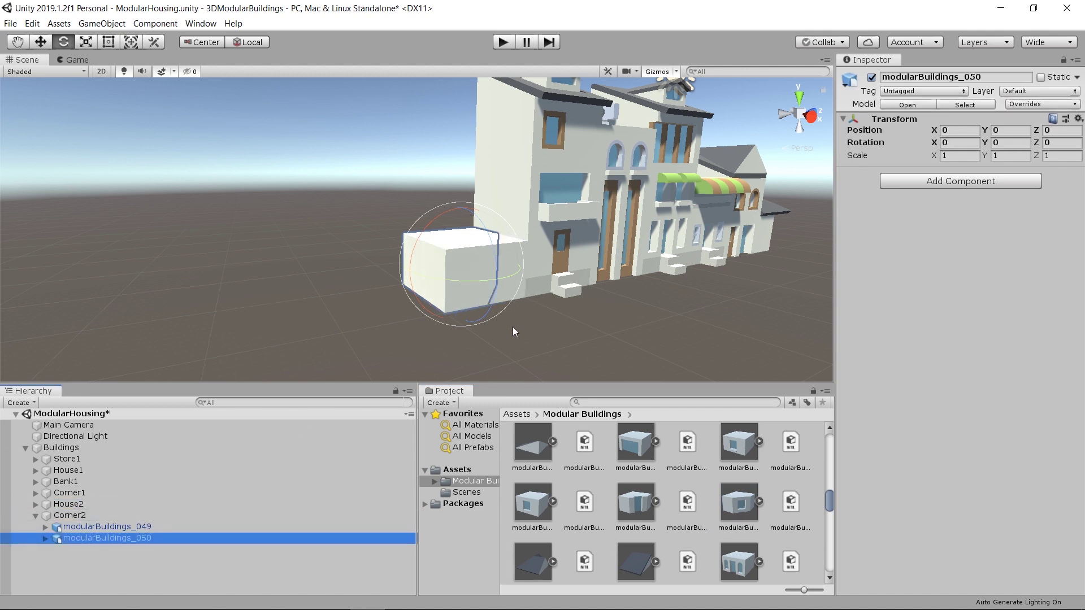
# Raise modularBuildings_050 above the ground-floor corner block and rotate its mesh to 90 degrees around Y.
pyautogui.press('w')
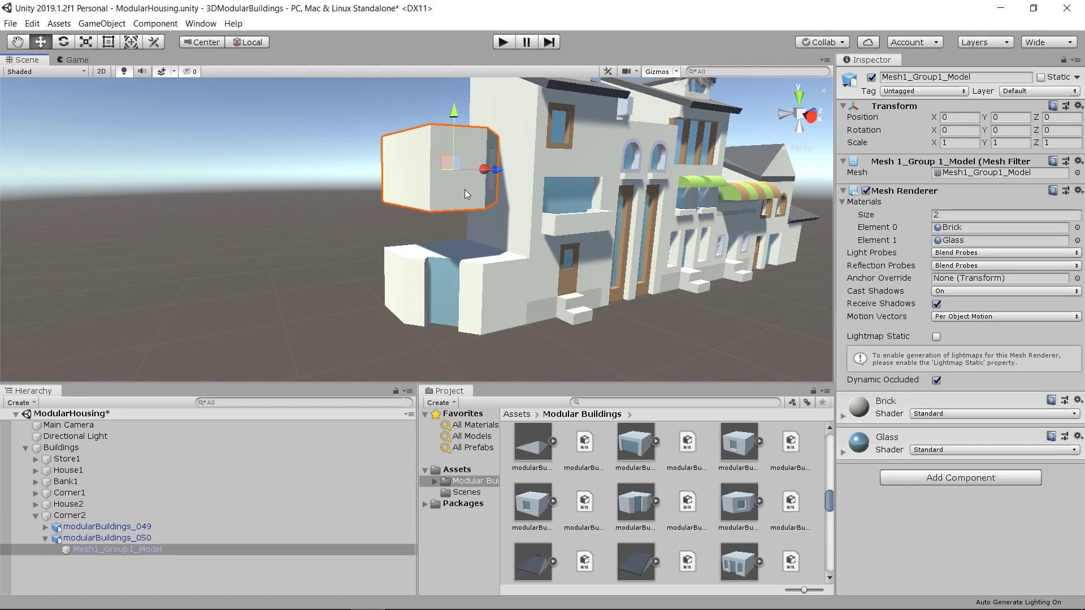
pyautogui.press('e')
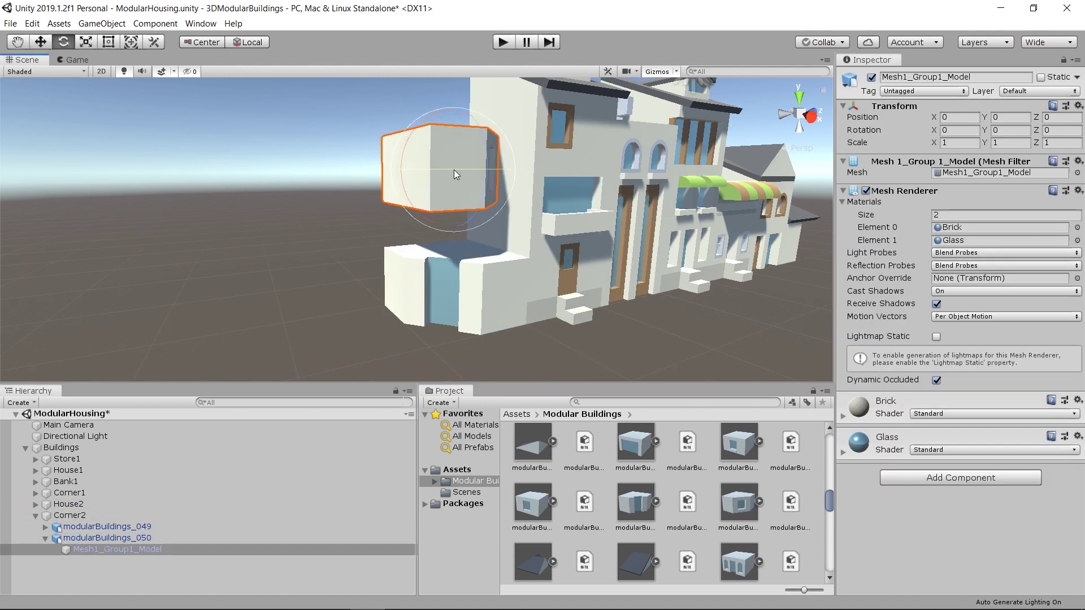
pyautogui.moveTo(468, 168); pyautogui.dragTo(272, 159)
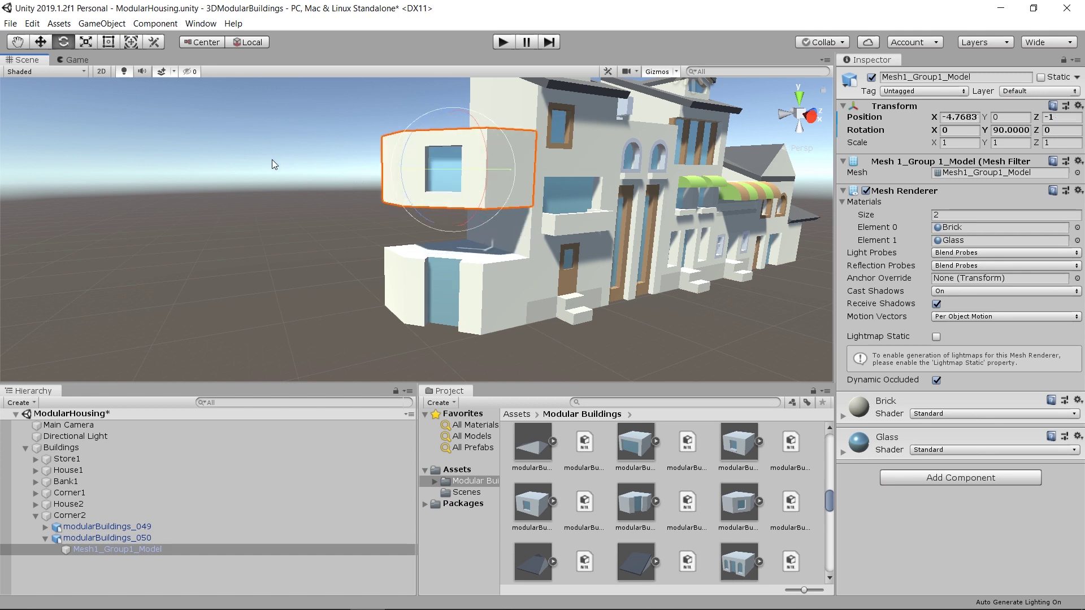
# Vertex-snap the windowed corner block onto the top of the ground-floor doorway block.
pyautogui.press('w')
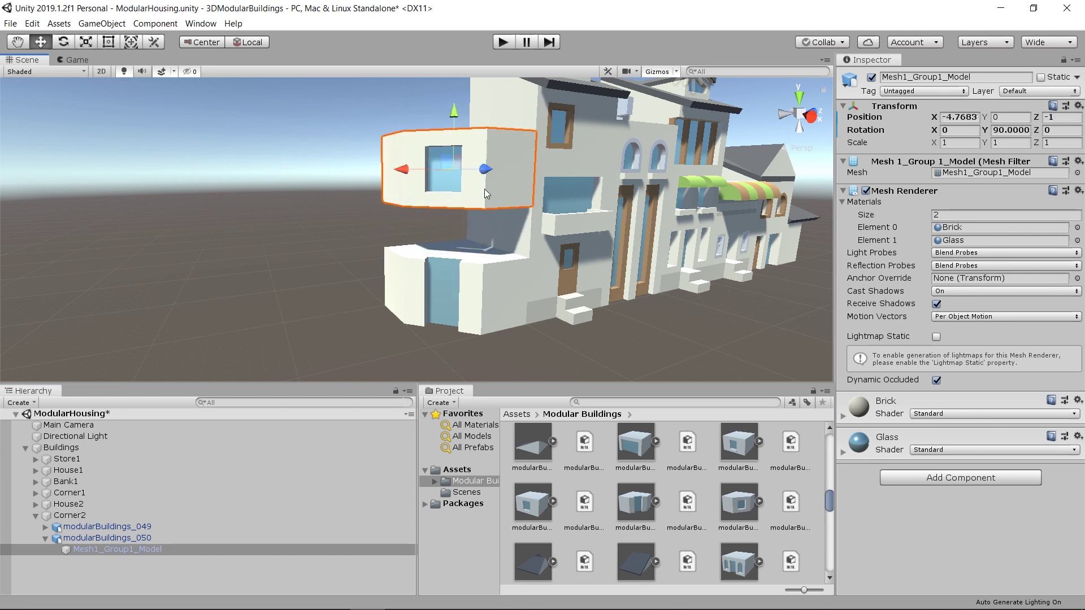
pyautogui.press('v')
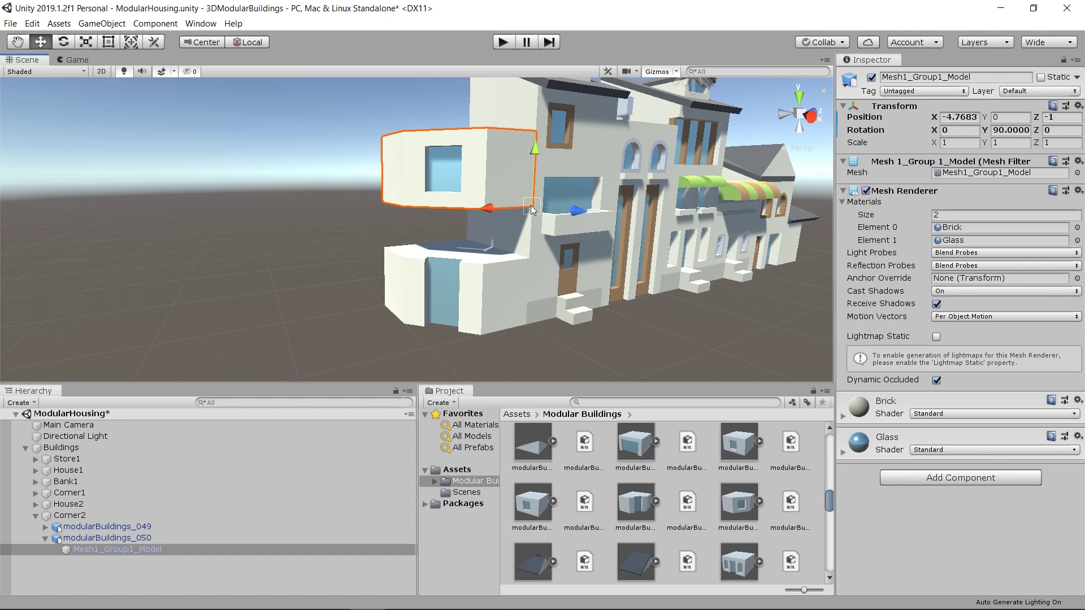
pyautogui.moveTo(534, 204); pyautogui.dragTo(525, 255)
pyautogui.click(524, 290)
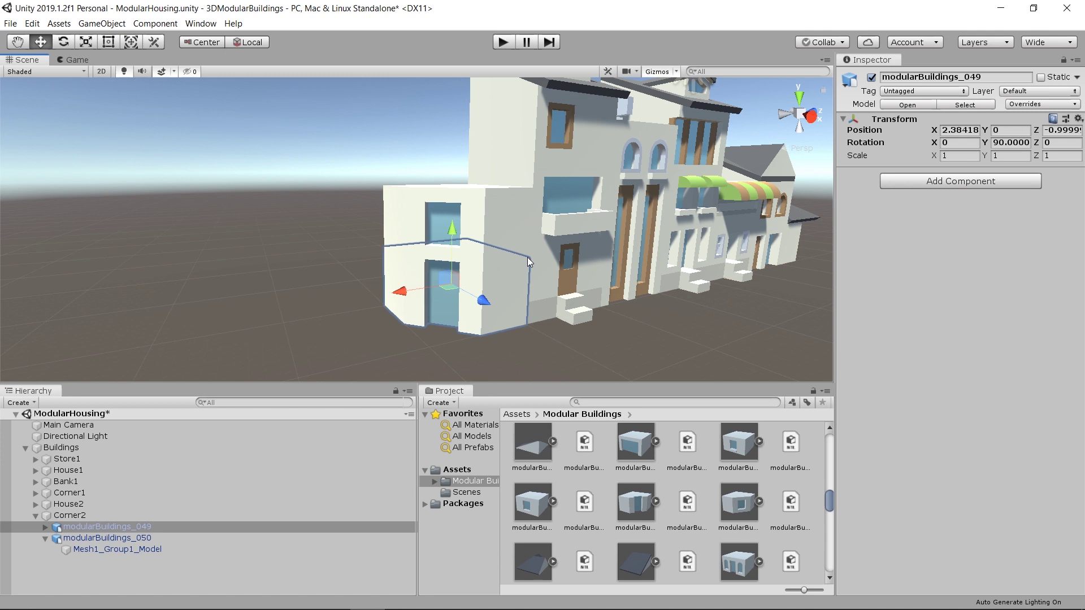
# Duplicate the windowed corner block modularBuildings_050 and vertex-snap the copy on top as a third storey at Y 1.715.
pyautogui.click(513, 218)
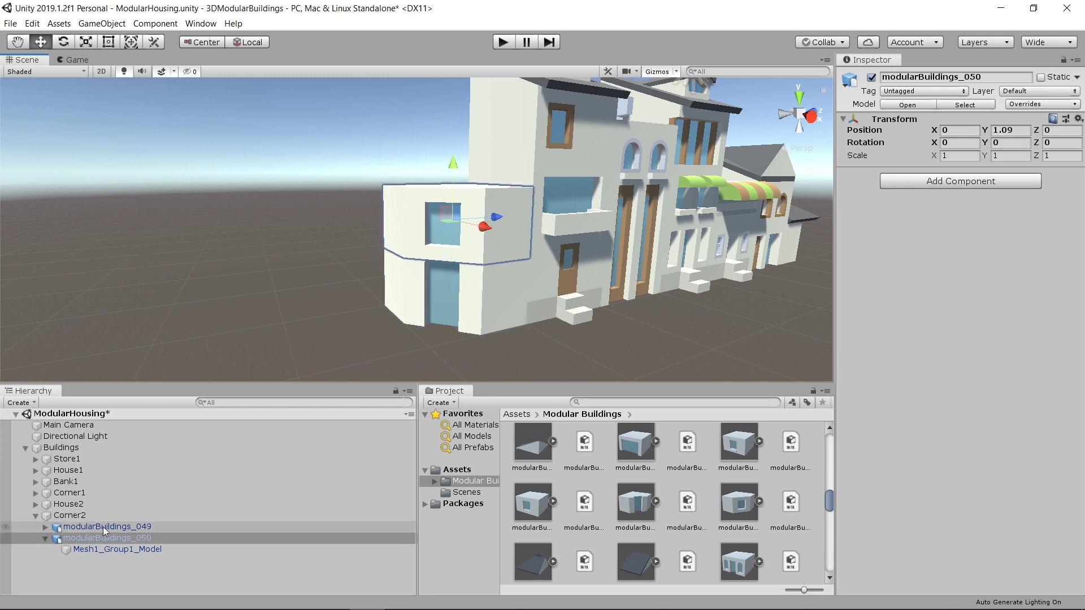
pyautogui.hotkey('ctrl', 'd')
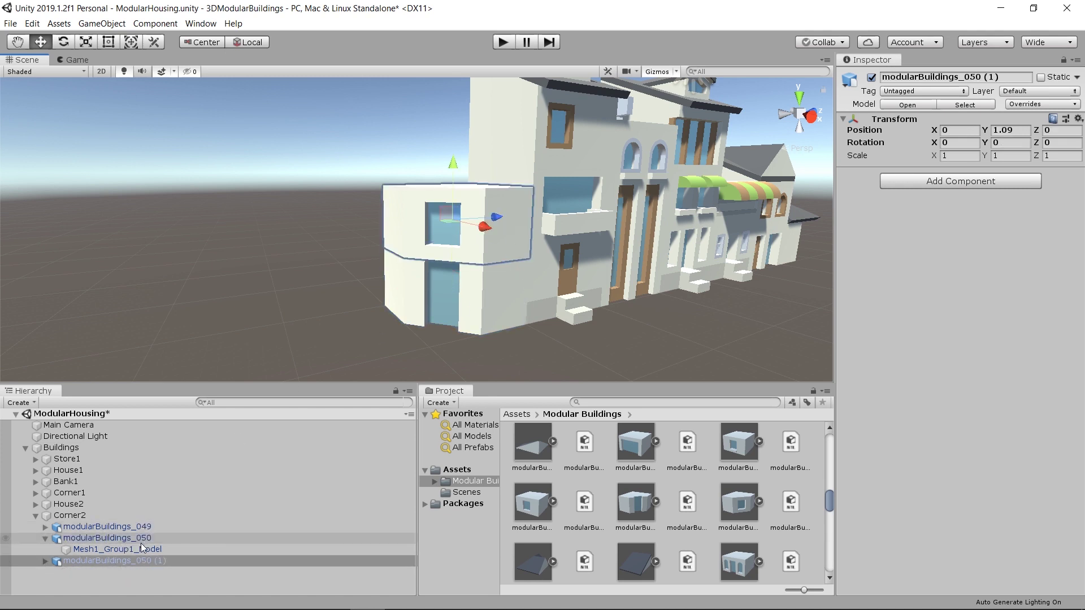
pyautogui.scroll(1, 401, 226)
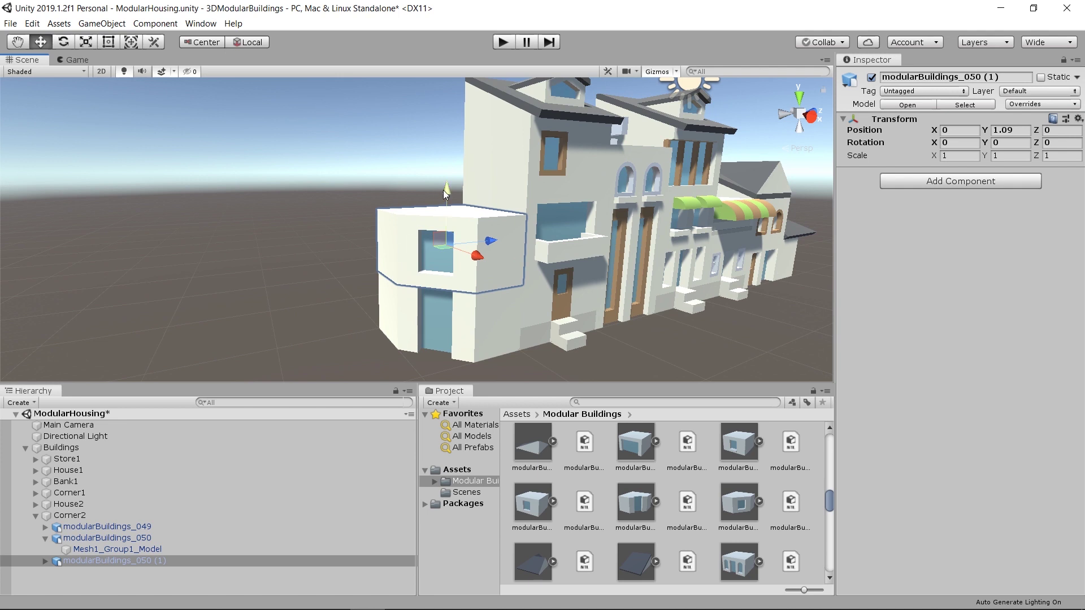
pyautogui.moveTo(444, 191); pyautogui.dragTo(447, 117)
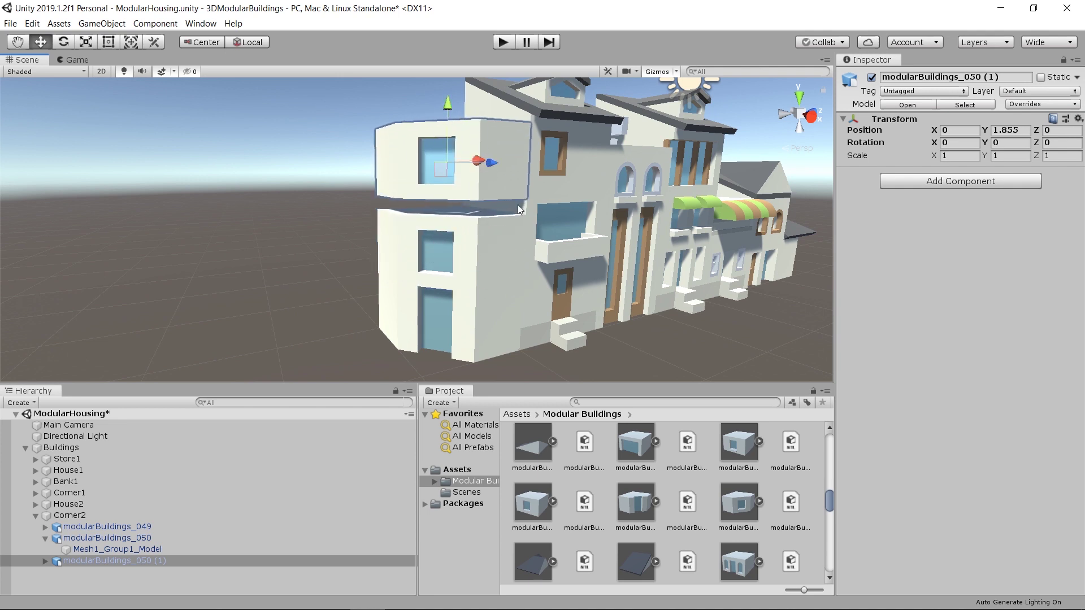
pyautogui.press('v')
pyautogui.moveTo(527, 198); pyautogui.dragTo(520, 215)
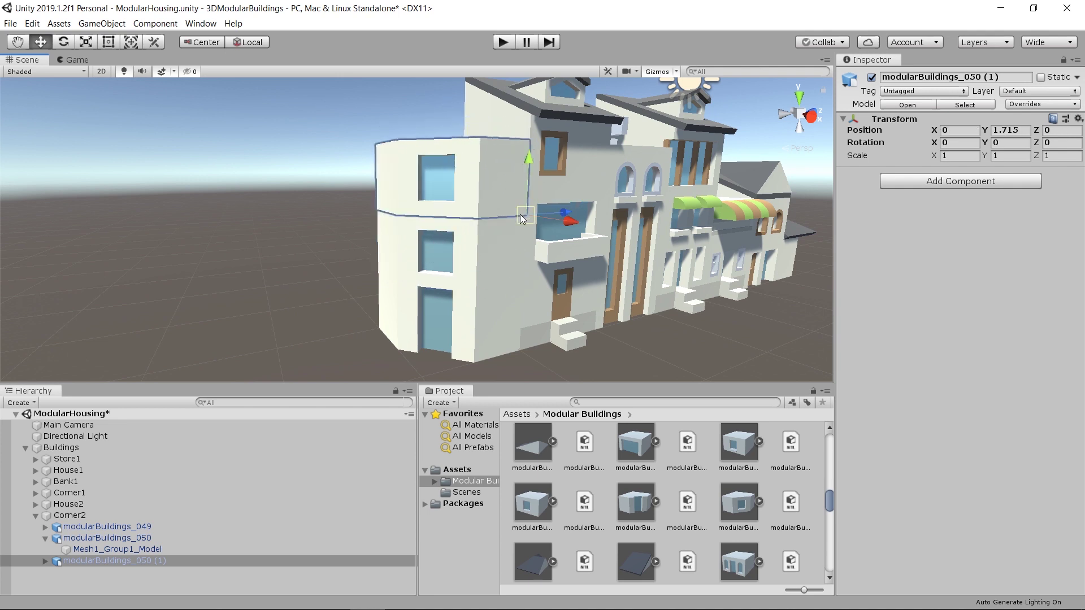
# Select the stacked Corner2 blocks one after another to check how the three storeys line up.
pyautogui.click(514, 254)
pyautogui.click(520, 180)
pyautogui.click(508, 314)
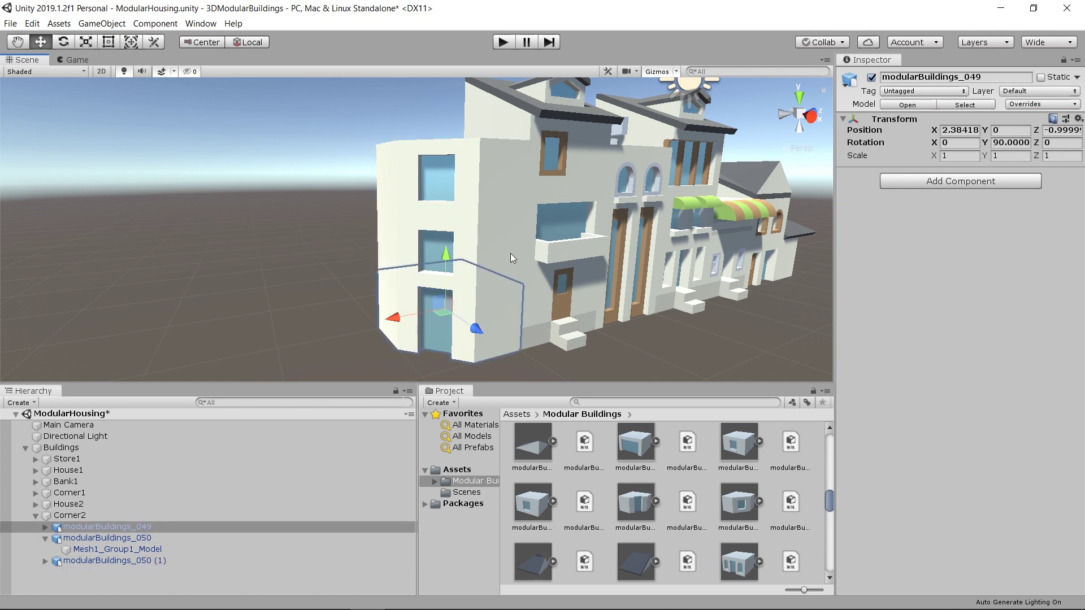
pyautogui.click(510, 253)
pyautogui.click(499, 181)
pyautogui.click(489, 260)
pyautogui.click(485, 248)
pyautogui.click(490, 171)
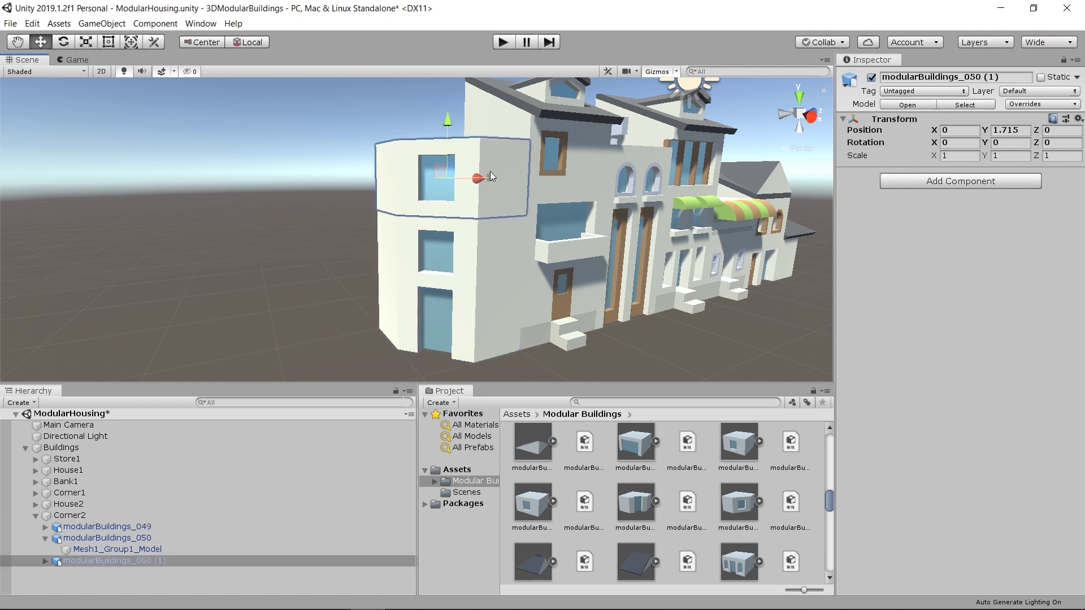
# Add the corner roof modularBuildings_045 to the Corner2 group and raise it above the top storey to about Y 2.08.
pyautogui.moveTo(469, 156); pyautogui.dragTo(445, 205, button='middle')
pyautogui.moveTo(430, 322); pyautogui.dragTo(452, 266, button='middle')
pyautogui.scroll(-4, 616, 487)
pyautogui.scroll(6, 616, 497)
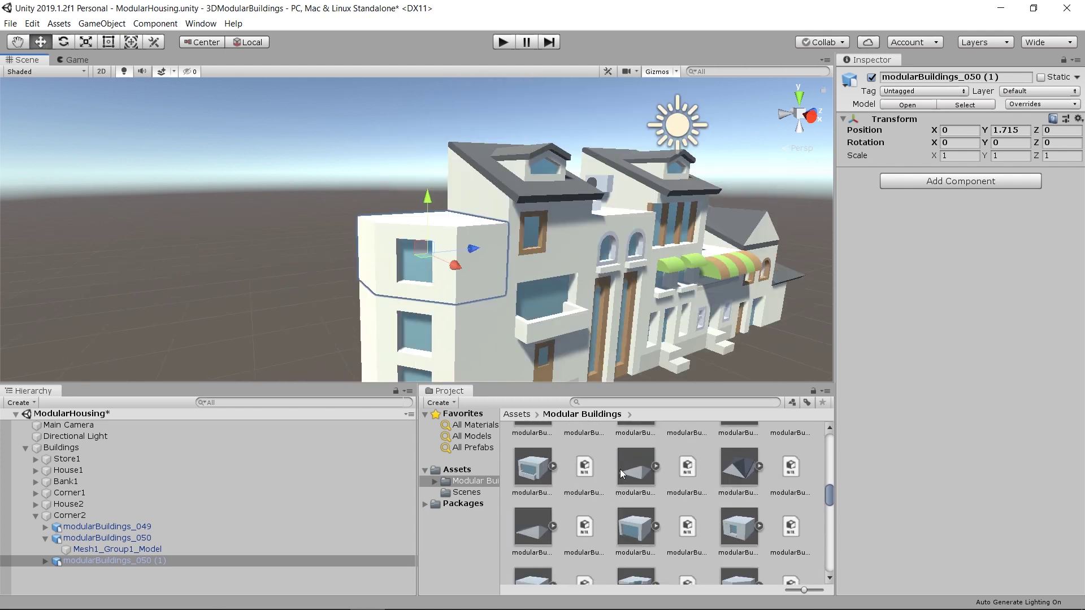
pyautogui.moveTo(531, 531); pyautogui.dragTo(141, 516)
pyautogui.moveTo(414, 306); pyautogui.dragTo(433, 117)
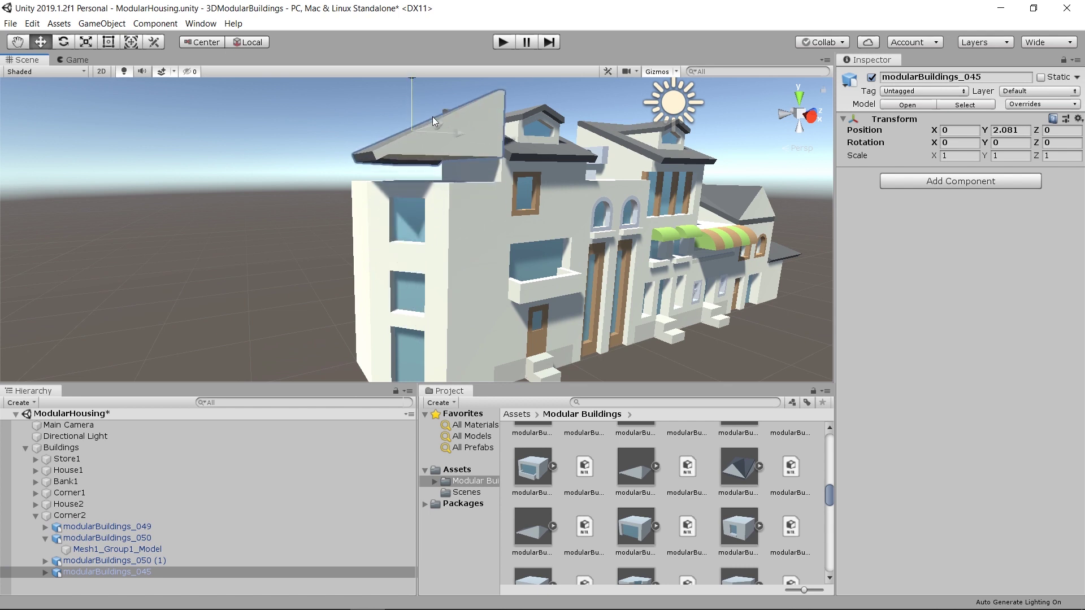
# Rotate the modularBuildings_045 corner roof to -90 degrees around Y so its slopes face the street corner.
pyautogui.scroll(5, 647, 317)
pyautogui.scroll(-5, 647, 316)
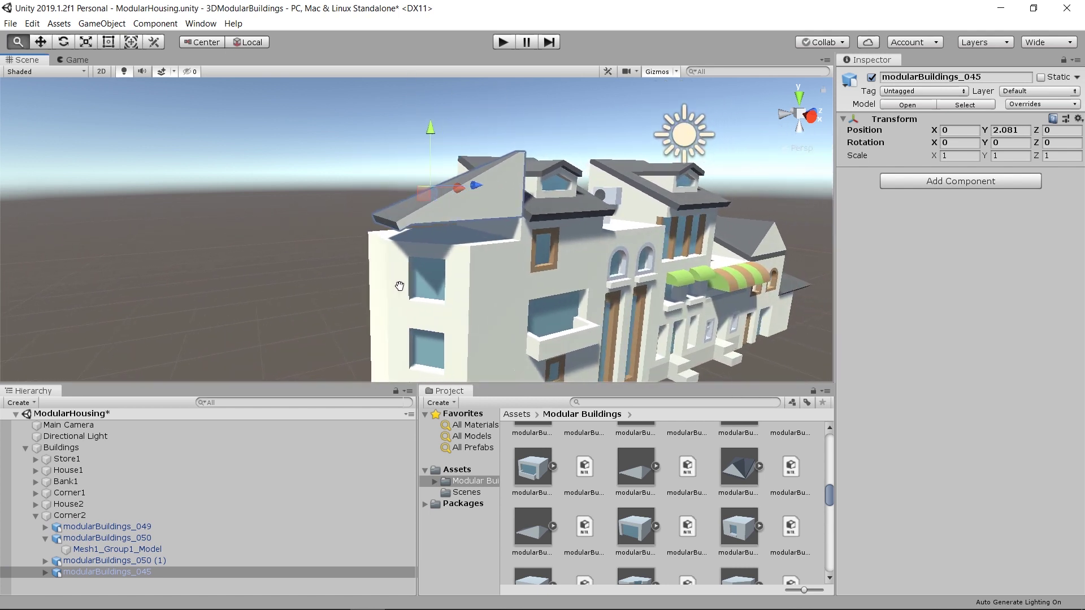
pyautogui.press('e')
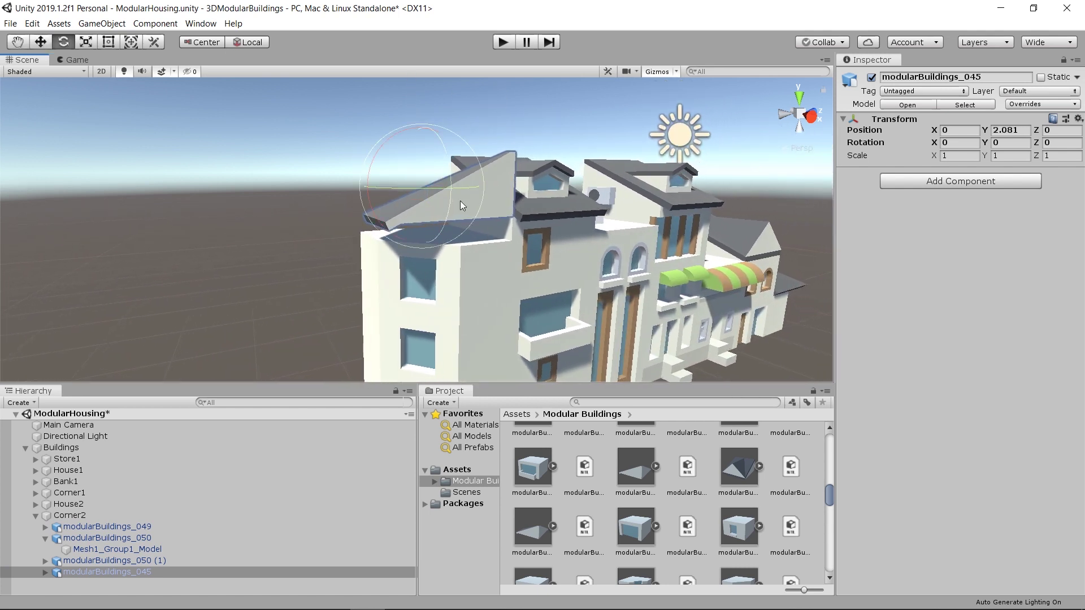
pyautogui.moveTo(415, 189); pyautogui.dragTo(600, 184)
pyautogui.scroll(10, 497, 237)
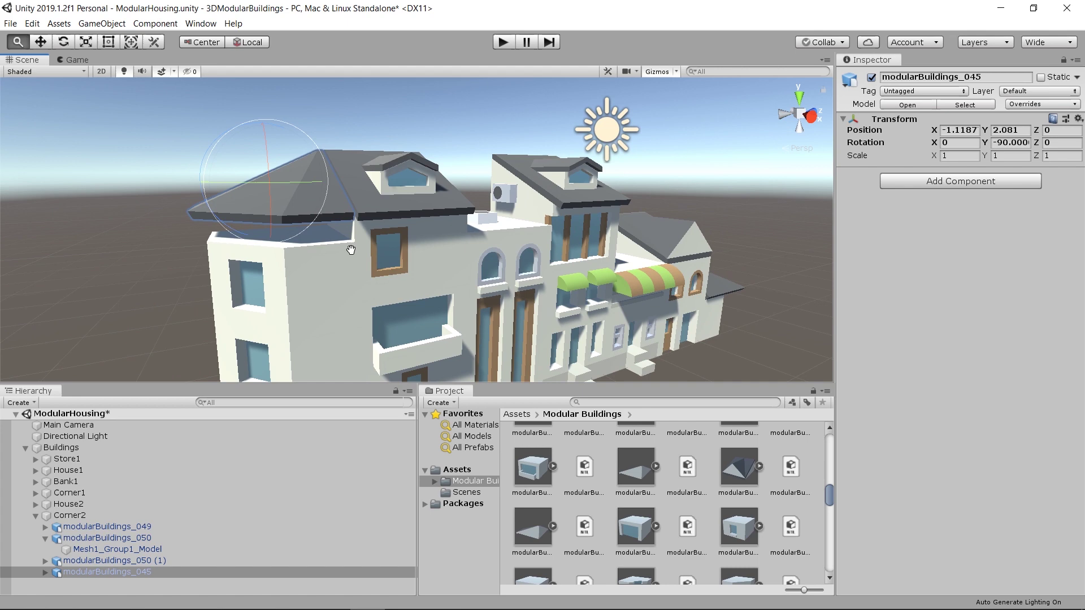
pyautogui.scroll(-3, 462, 145)
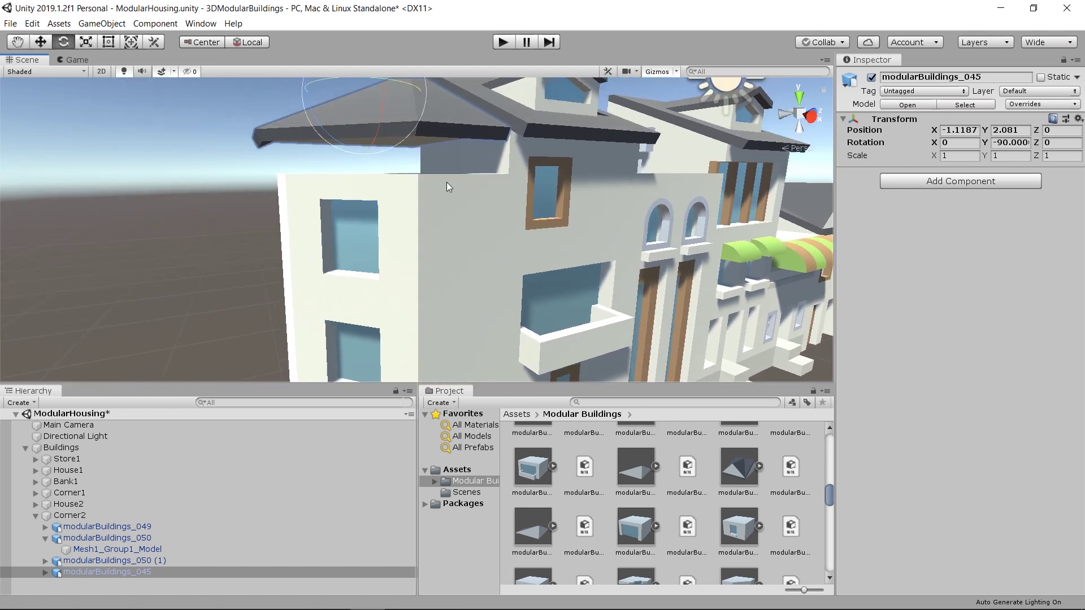
# Vertex-snap the corner roof onto the top storey of Corner2 at X -1, Y 1.875, Z 0.
pyautogui.press('w')
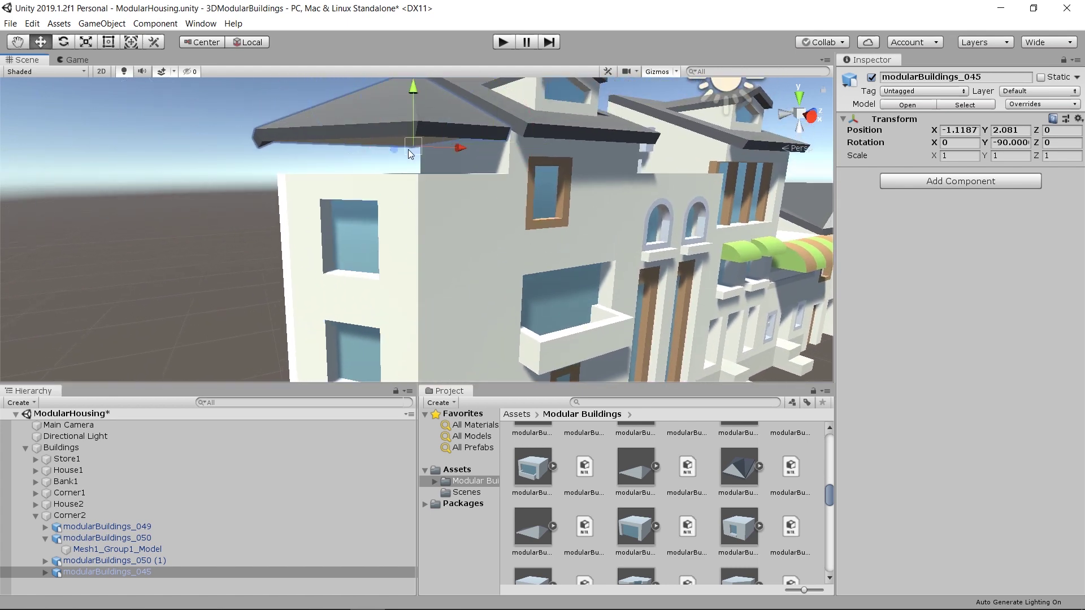
pyautogui.moveTo(408, 155); pyautogui.dragTo(400, 186)
pyautogui.scroll(-5, 374, 220)
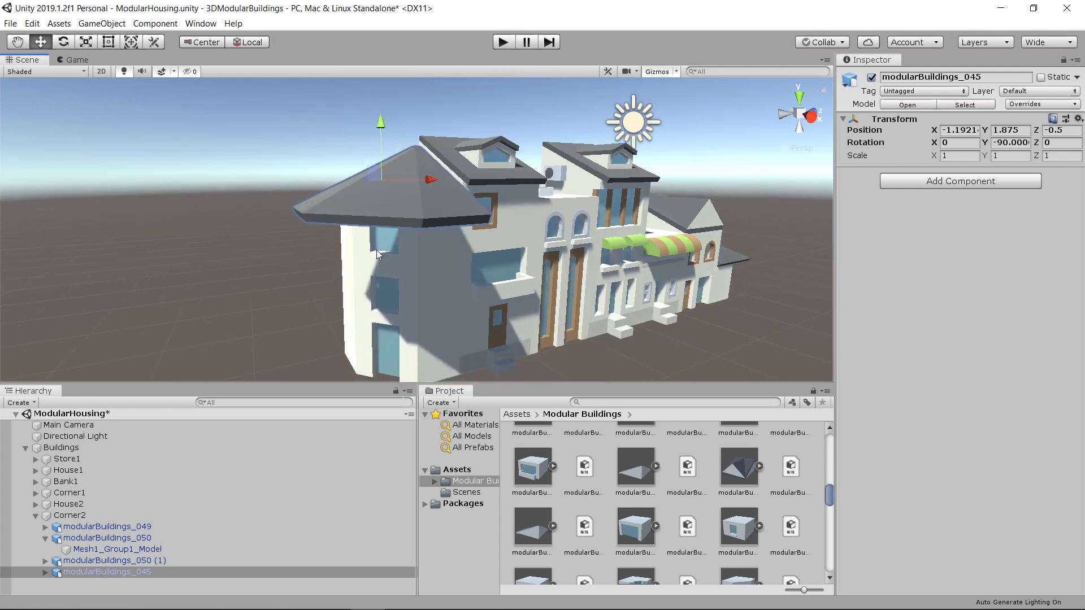
pyautogui.moveTo(377, 260); pyautogui.dragTo(676, 223, button='right')
pyautogui.press('v')
pyautogui.moveTo(676, 223); pyautogui.dragTo(475, 204)
# Examine the Corner2 roof and upper storey from the back and street sides for correct alignment.
pyautogui.keyDown('alt'); pyautogui.moveTo(377, 271); pyautogui.dragTo(475, 281); pyautogui.keyUp('alt')
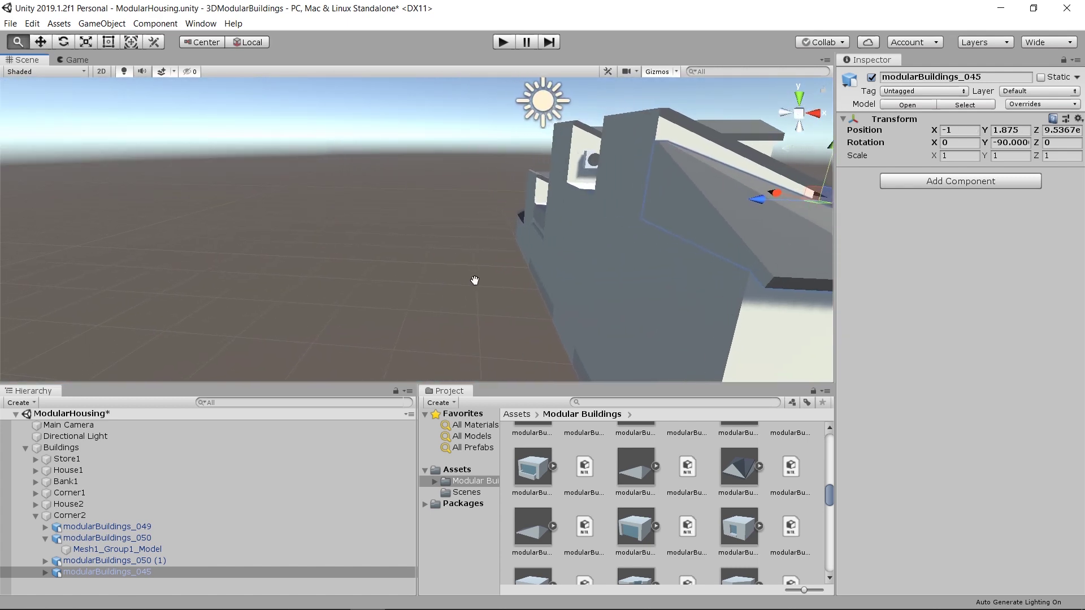
pyautogui.click(608, 273)
pyautogui.click(624, 169)
pyautogui.click(713, 285)
pyautogui.keyDown('alt'); pyautogui.moveTo(713, 286); pyautogui.dragTo(403, 209); pyautogui.keyUp('alt')
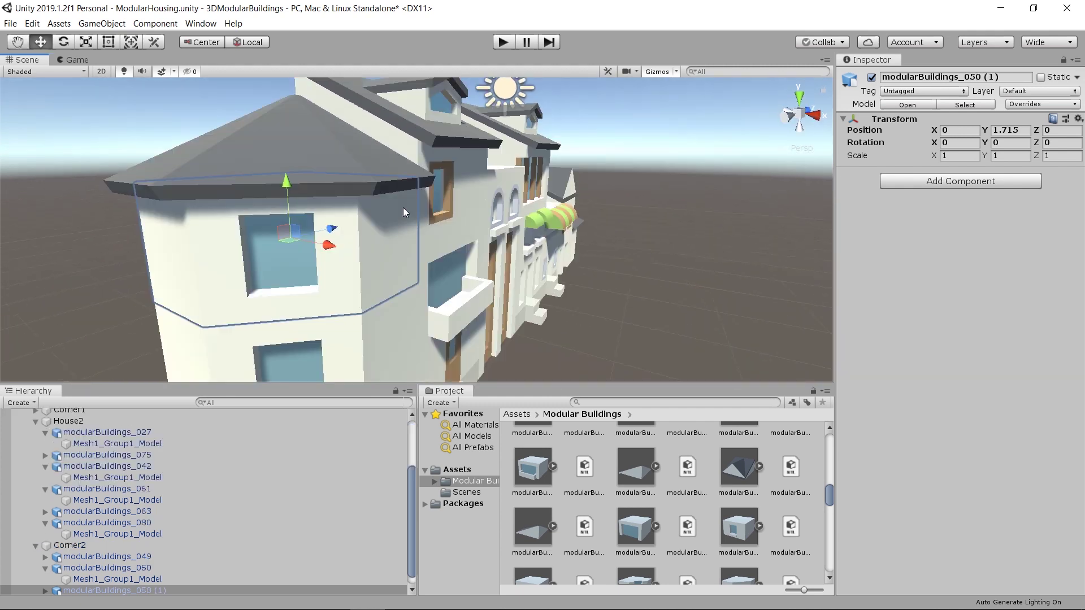
pyautogui.click(409, 243)
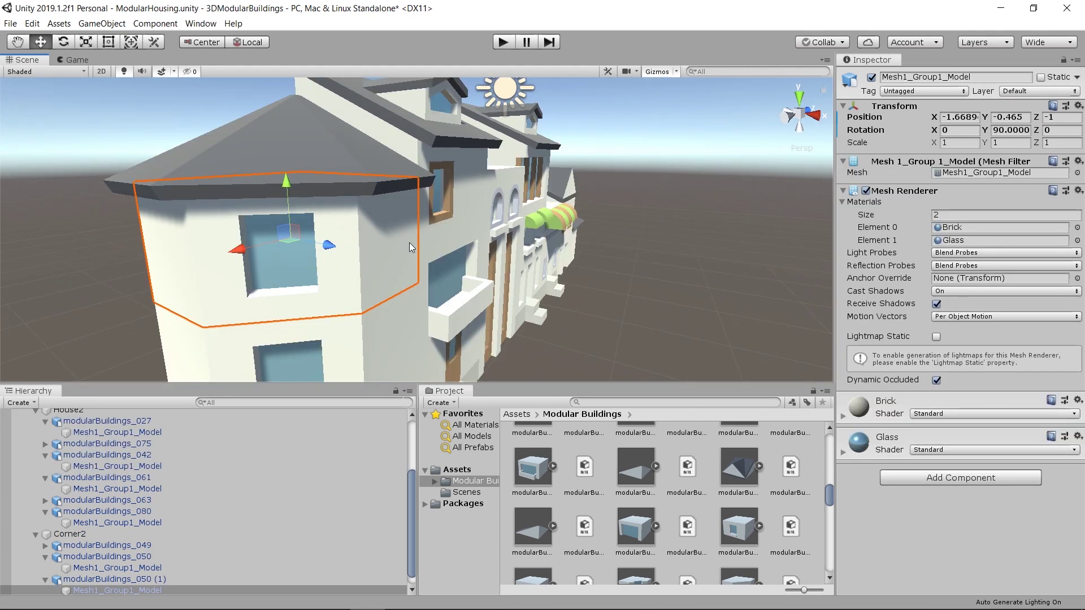
pyautogui.moveTo(409, 243); pyautogui.dragTo(324, 117, button='middle')
pyautogui.click(325, 111)
pyautogui.scroll(-5, 240, 116)
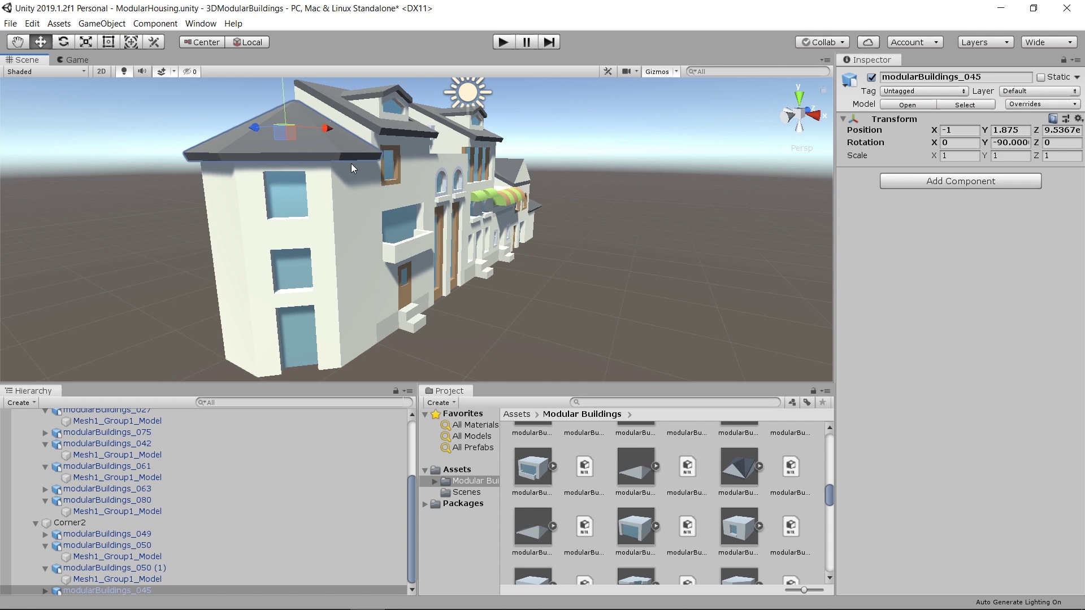
pyautogui.moveTo(351, 164); pyautogui.dragTo(519, 221, button='middle')
pyautogui.click(497, 211)
pyautogui.moveTo(593, 317); pyautogui.dragTo(451, 258, button='middle')
pyautogui.moveTo(397, 144); pyautogui.dragTo(412, 136, button='middle')
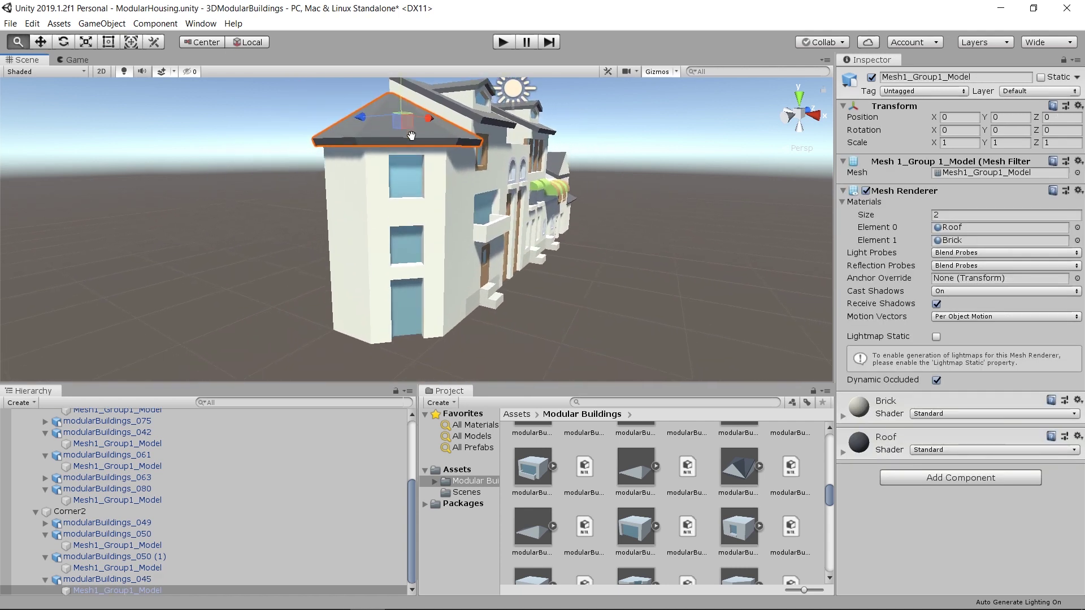
pyautogui.moveTo(470, 212); pyautogui.dragTo(469, 193, button='right')
pyautogui.moveTo(605, 273); pyautogui.dragTo(548, 273, button='middle')
# Add the two-pane window frame modularBuildings_082 to the Corner2 group and move it to Z -0.75 in front of the building.
pyautogui.scroll(-8, 683, 499)
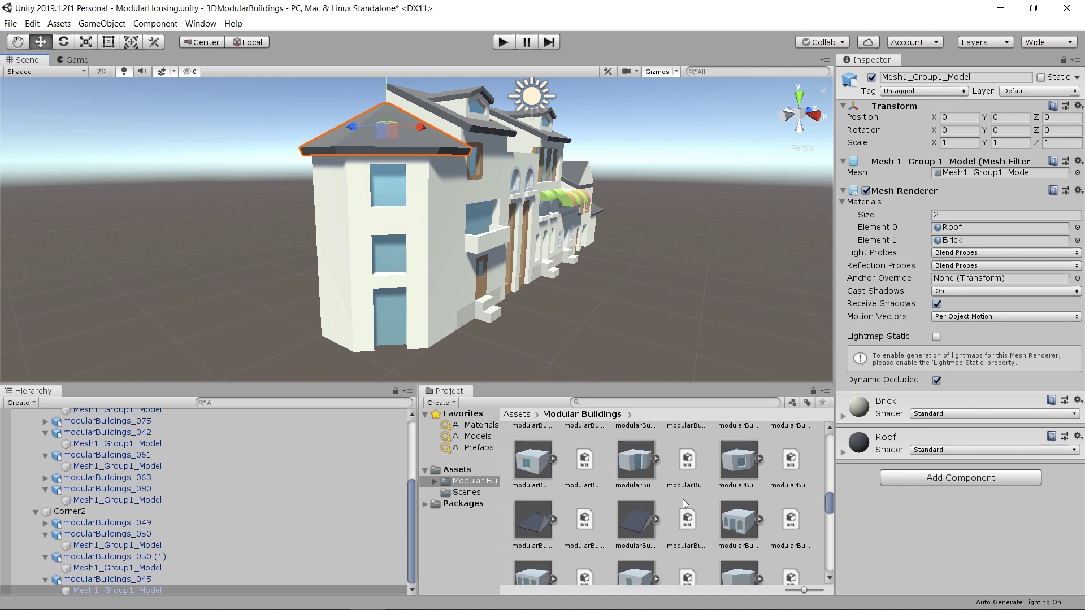
pyautogui.moveTo(635, 525); pyautogui.dragTo(90, 511)
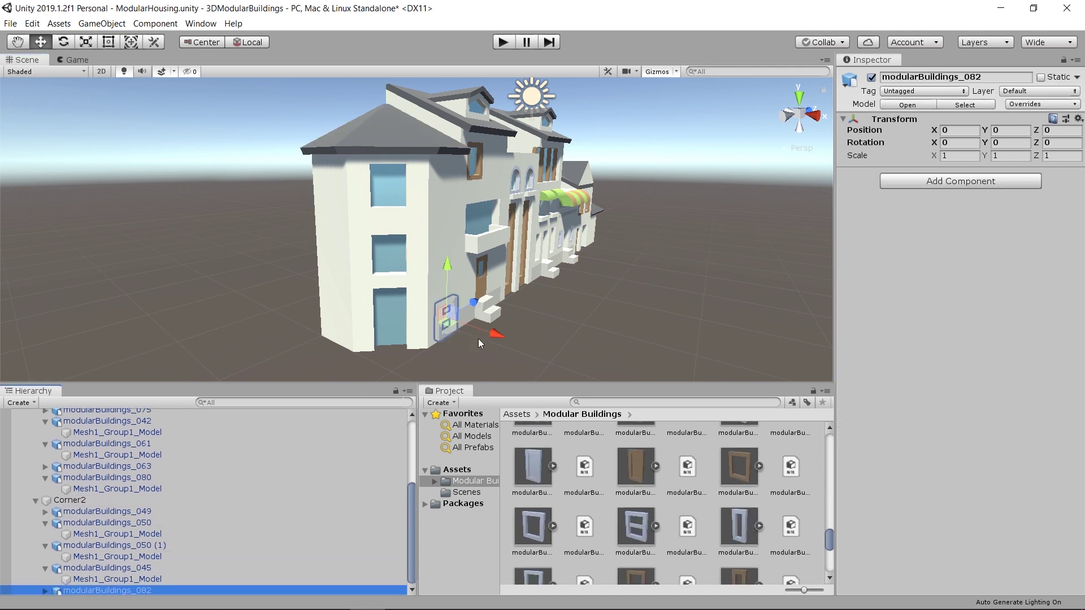
pyautogui.moveTo(476, 300); pyautogui.dragTo(426, 330)
# Rotate the modularBuildings_082 window frame to 45 degrees around Y to match the angled corner wall.
pyautogui.press('e')
pyautogui.moveTo(444, 253); pyautogui.dragTo(480, 252, button='middle')
pyautogui.scroll(-1, 480, 252)
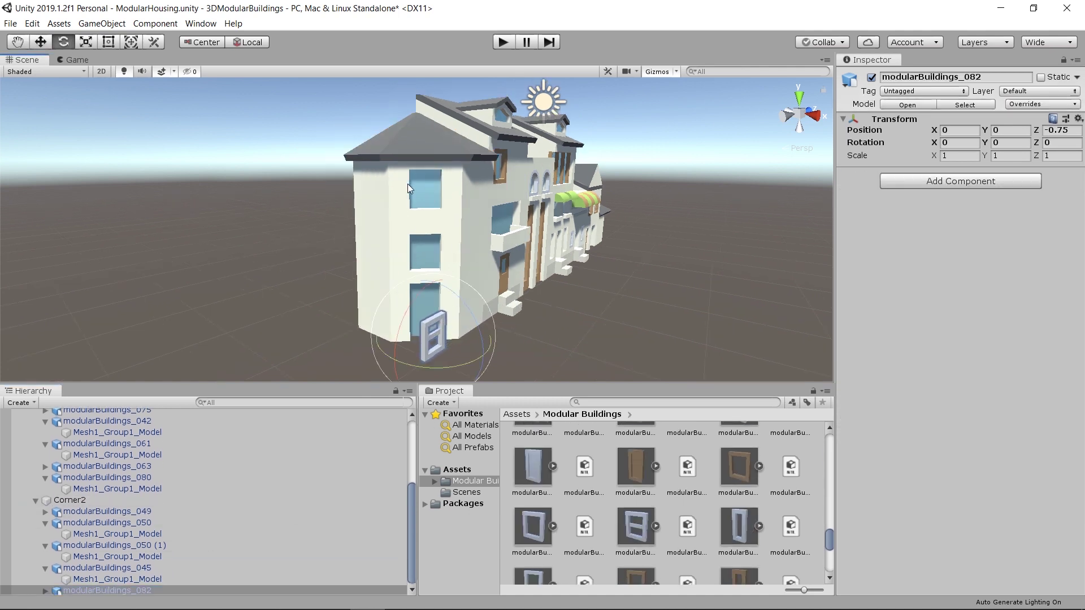
pyautogui.moveTo(459, 303); pyautogui.dragTo(461, 244, button='middle')
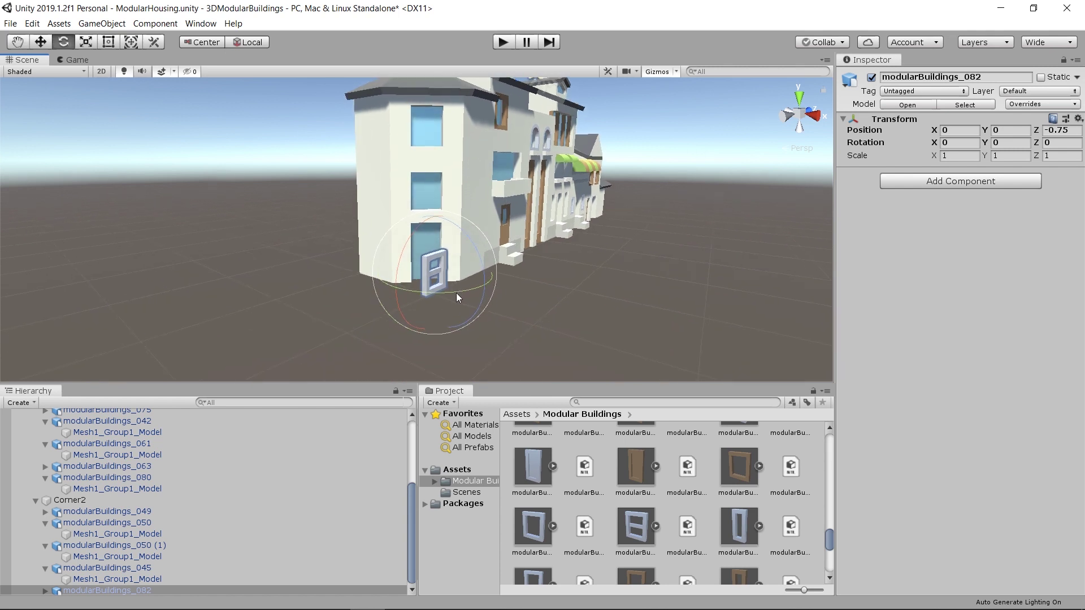
pyautogui.moveTo(456, 293); pyautogui.dragTo(371, 292)
pyautogui.keyDown('alt'); pyautogui.moveTo(602, 355); pyautogui.dragTo(544, 155); pyautogui.keyUp('alt')
# Vertex-snap the window frame into the top-storey window opening of the corner building.
pyautogui.press('w')
pyautogui.press('v')
pyautogui.click(572, 179)
pyautogui.moveTo(571, 179); pyautogui.dragTo(486, 247, button='middle')
pyautogui.scroll(7, 486, 247)
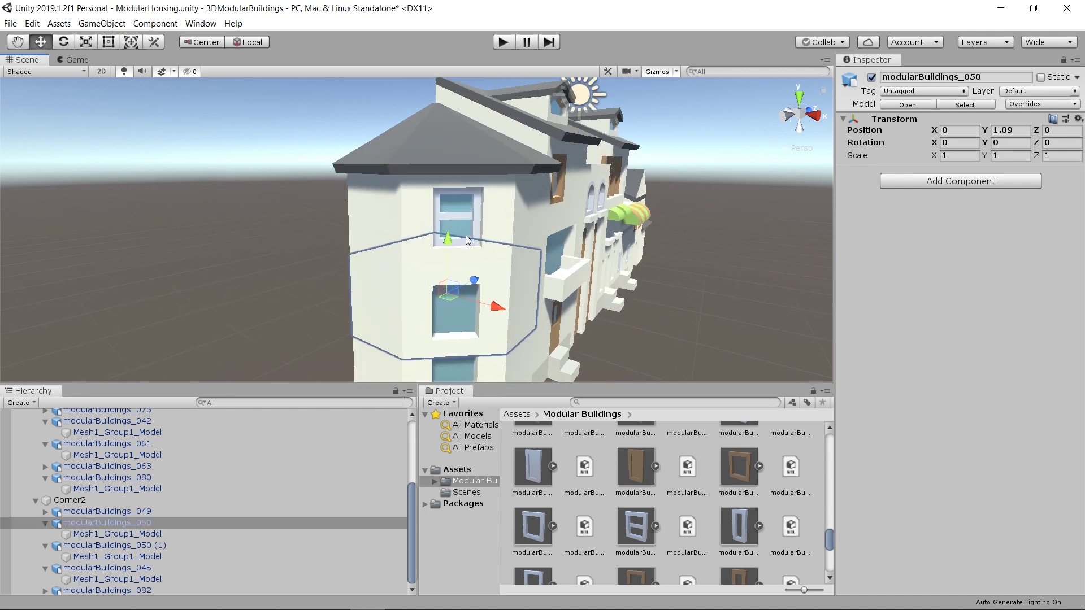
# Duplicate the modularBuildings_082 window frame and snap the copy into the middle-storey window opening at Y 0.7475.
pyautogui.click(486, 247)
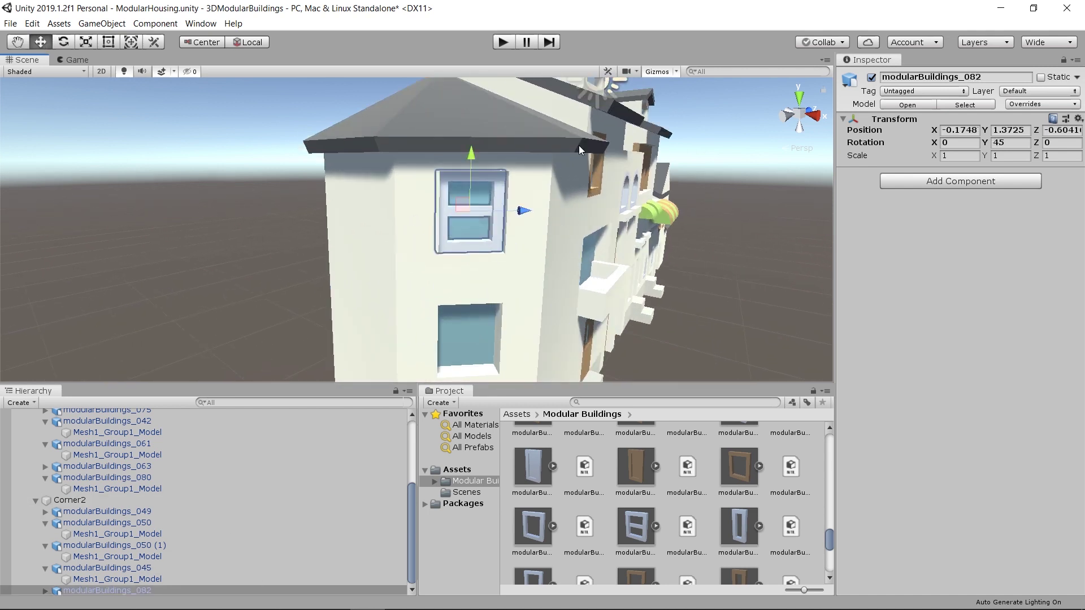
pyautogui.moveTo(528, 316); pyautogui.dragTo(508, 217, button='middle')
pyautogui.hotkey('ctrl', 'd')
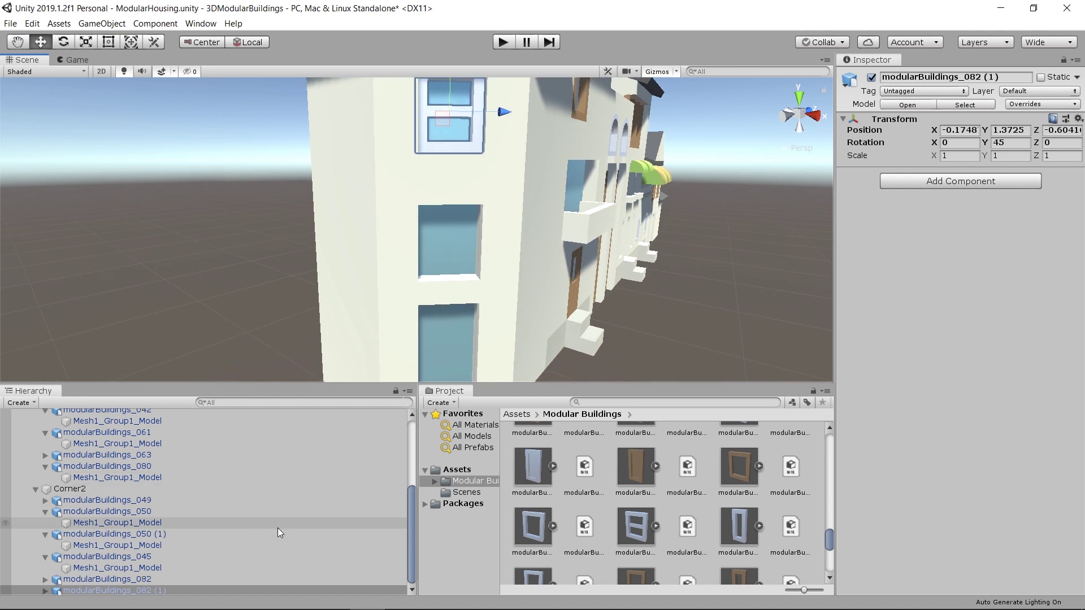
pyautogui.moveTo(443, 184); pyautogui.dragTo(452, 204, button='middle')
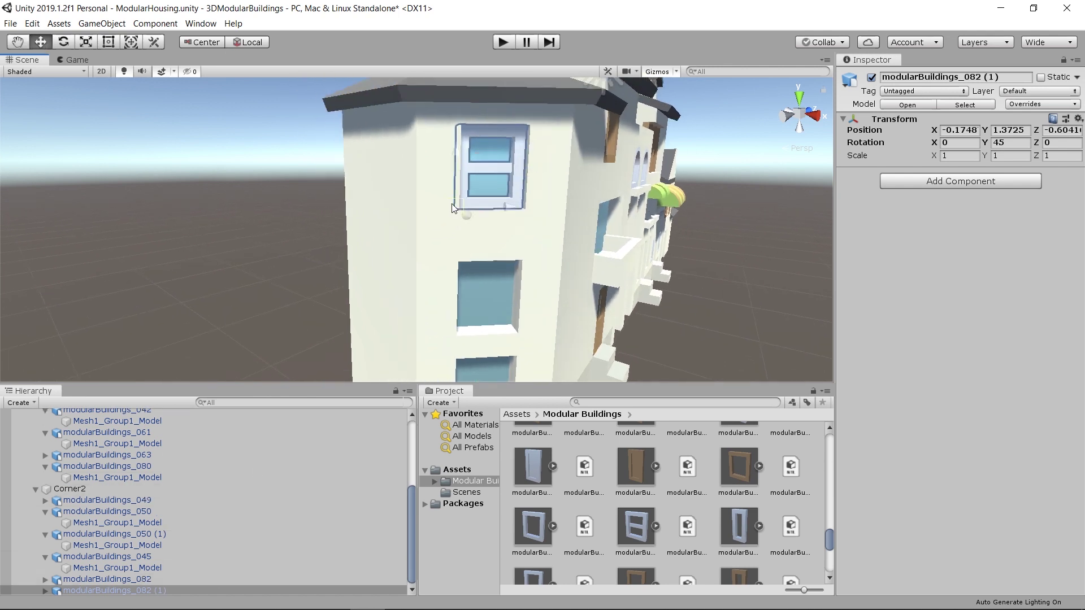
pyautogui.moveTo(452, 203); pyautogui.dragTo(459, 318)
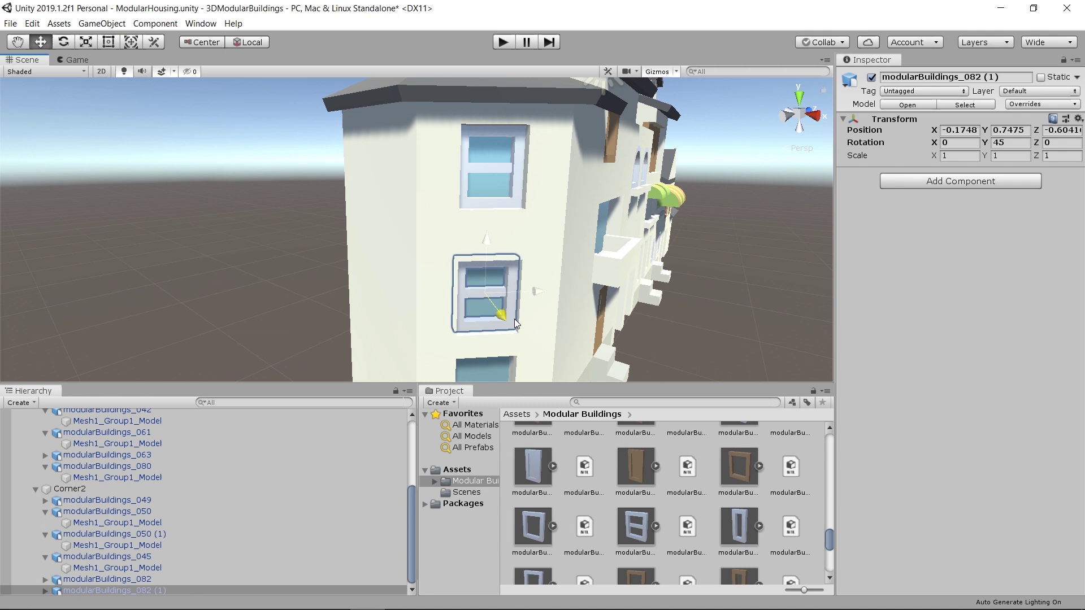
pyautogui.click(545, 356)
# Add the brown door with a glass pane, modularBuildings_075, to the Corner2 group.
pyautogui.moveTo(518, 301); pyautogui.dragTo(469, 235, button='middle')
pyautogui.click(418, 214)
pyautogui.scroll(-2, 482, 294)
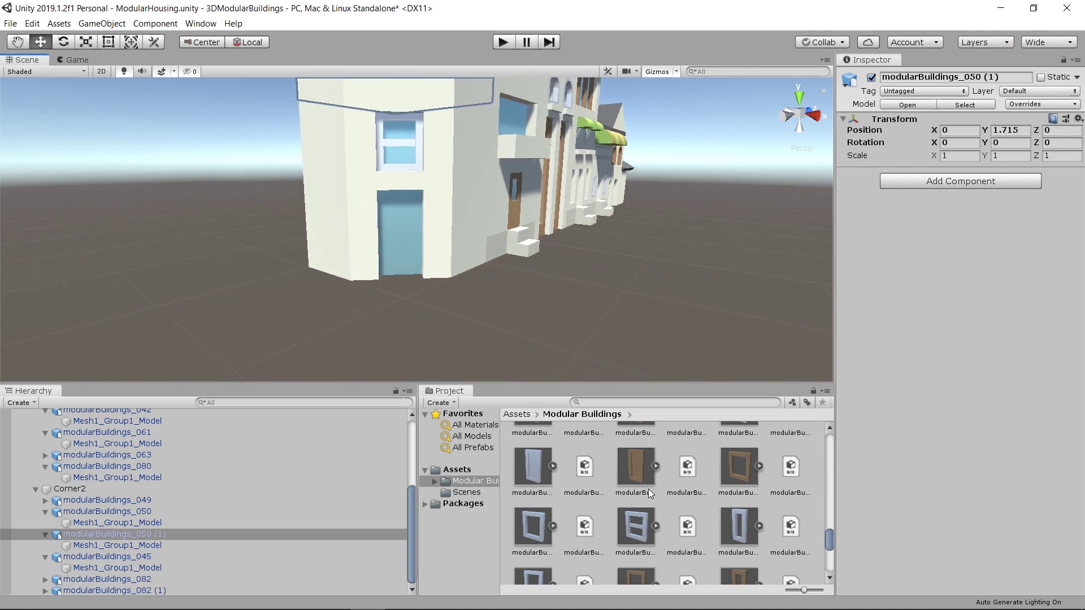
pyautogui.scroll(1, 649, 489)
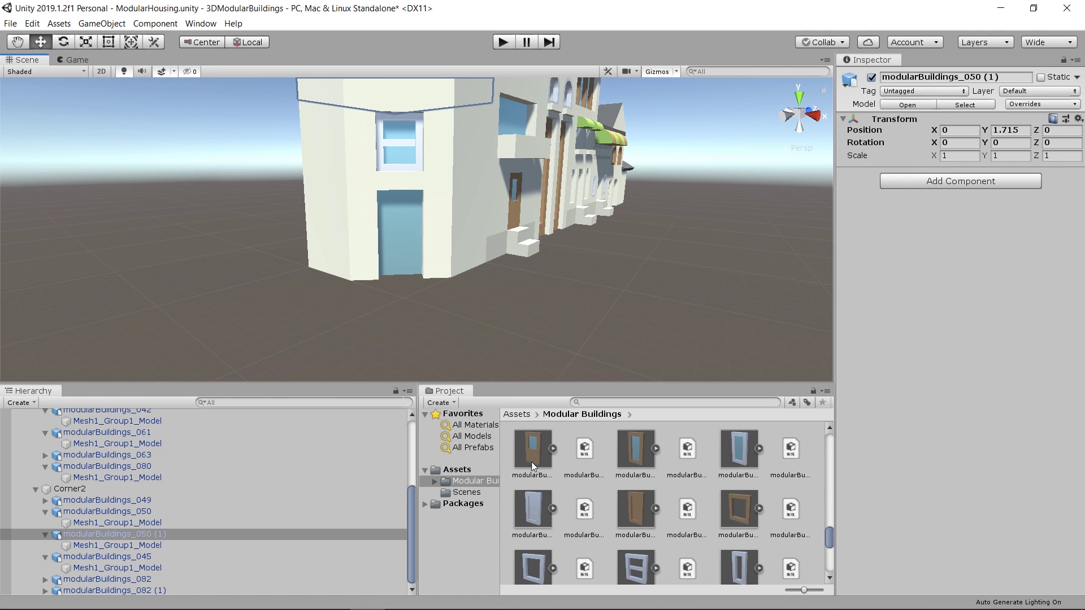
pyautogui.moveTo(531, 462); pyautogui.dragTo(151, 489)
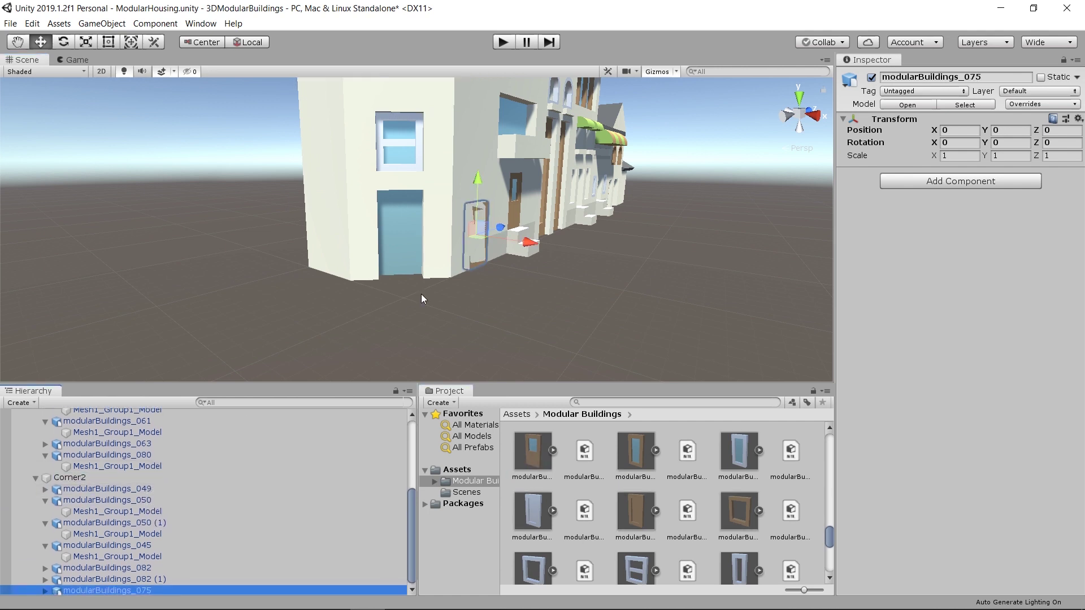
# Rotate the modularBuildings_075 door to 45 degrees around Y and move it by its corner vertex into the ground-floor doorway.
pyautogui.press('e')
pyautogui.press('z')
pyautogui.moveTo(498, 240); pyautogui.dragTo(449, 231)
pyautogui.press('z')
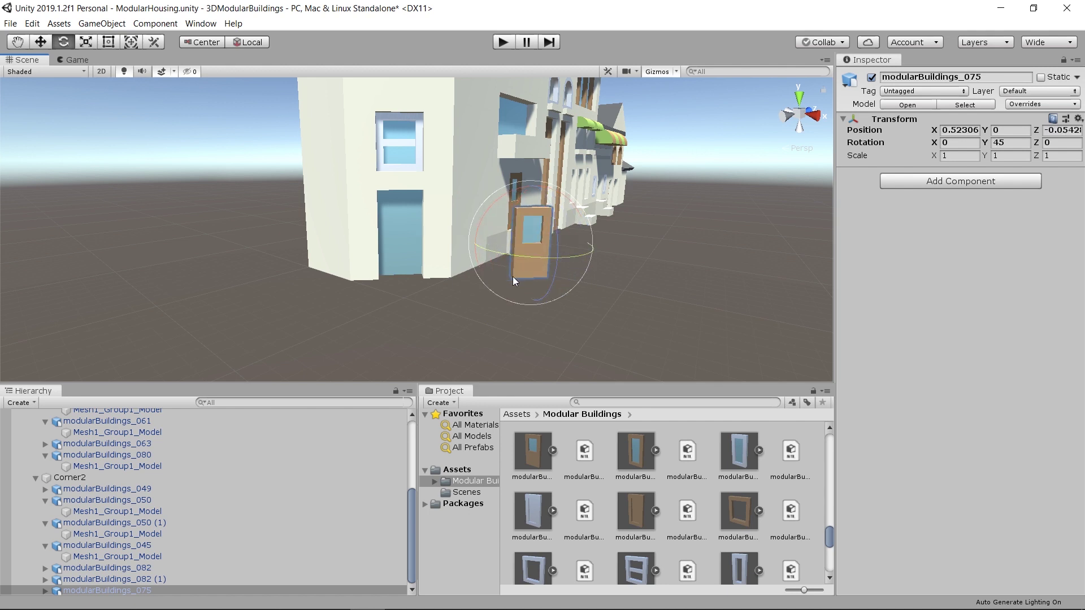
pyautogui.press('w')
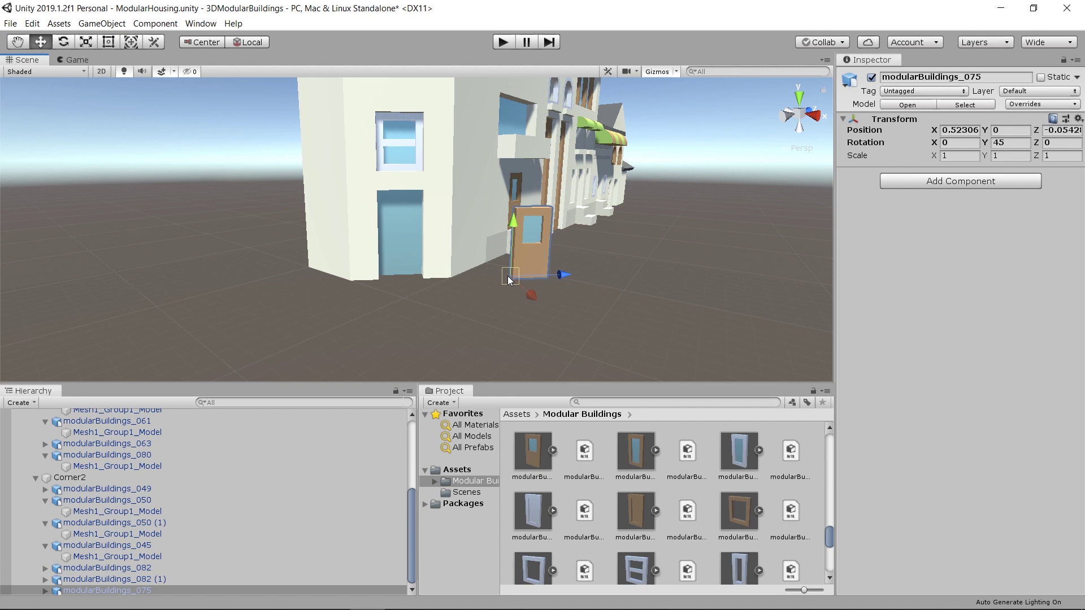
pyautogui.moveTo(508, 276); pyautogui.dragTo(395, 277)
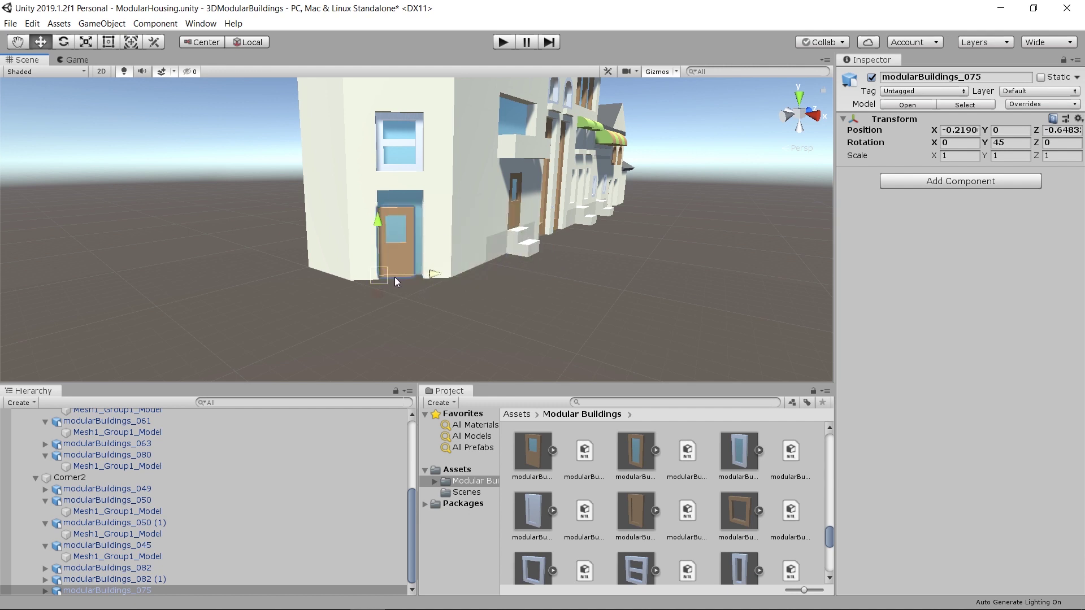
# Thicken the modularBuildings_075 door in the corner doorway by scaling it to about 1.89 along X.
pyautogui.press('f')
pyautogui.keyDown('alt'); pyautogui.moveTo(435, 154); pyautogui.dragTo(348, 252); pyautogui.keyUp('alt')
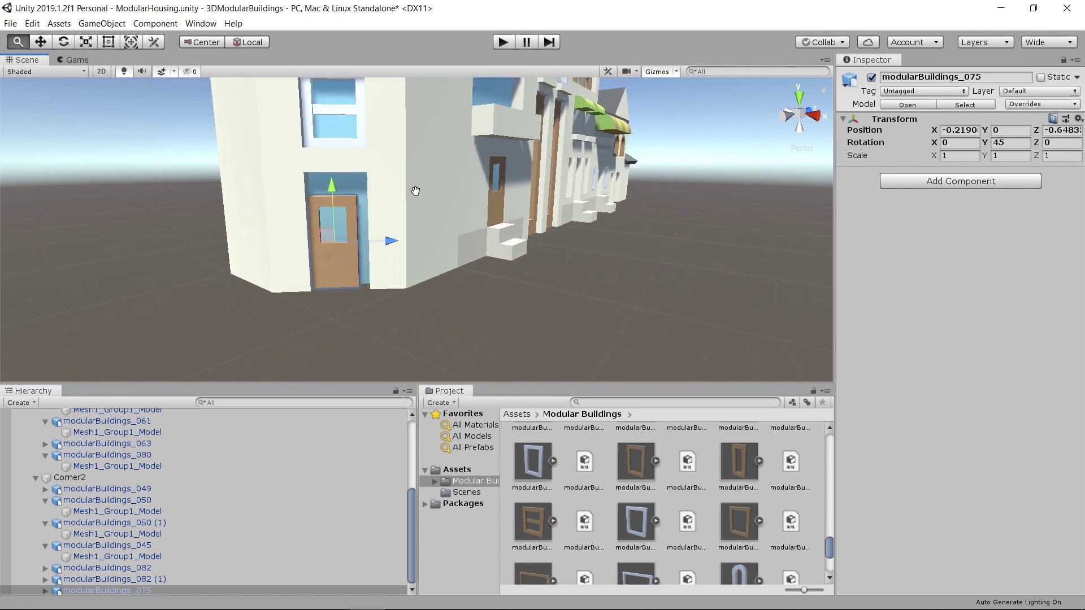
pyautogui.moveTo(348, 252); pyautogui.dragTo(460, 261, button='middle')
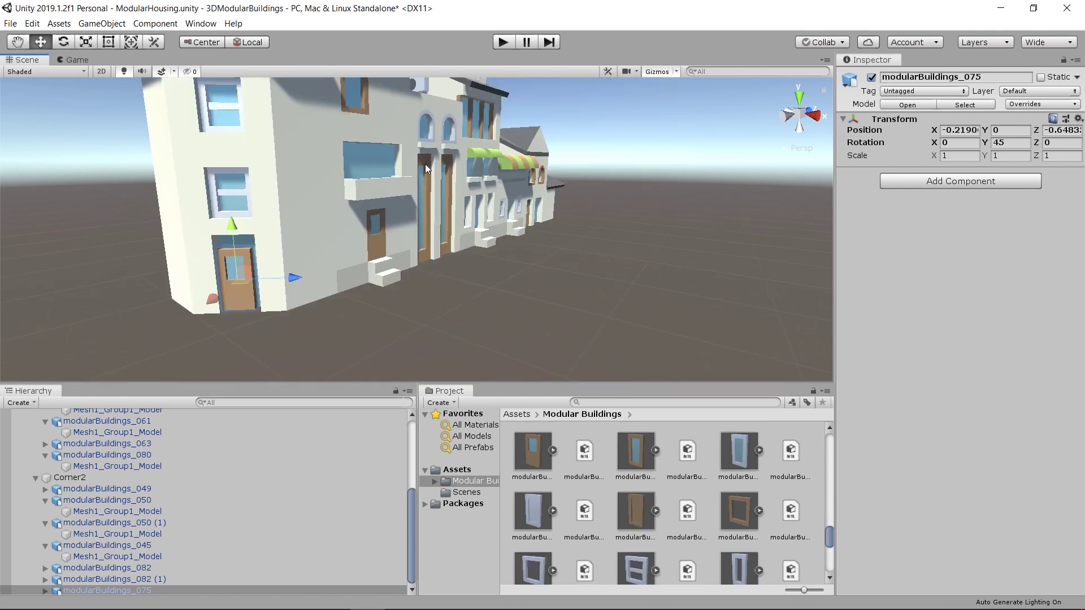
pyautogui.moveTo(245, 319); pyautogui.dragTo(268, 307, button='middle')
pyautogui.press('f')
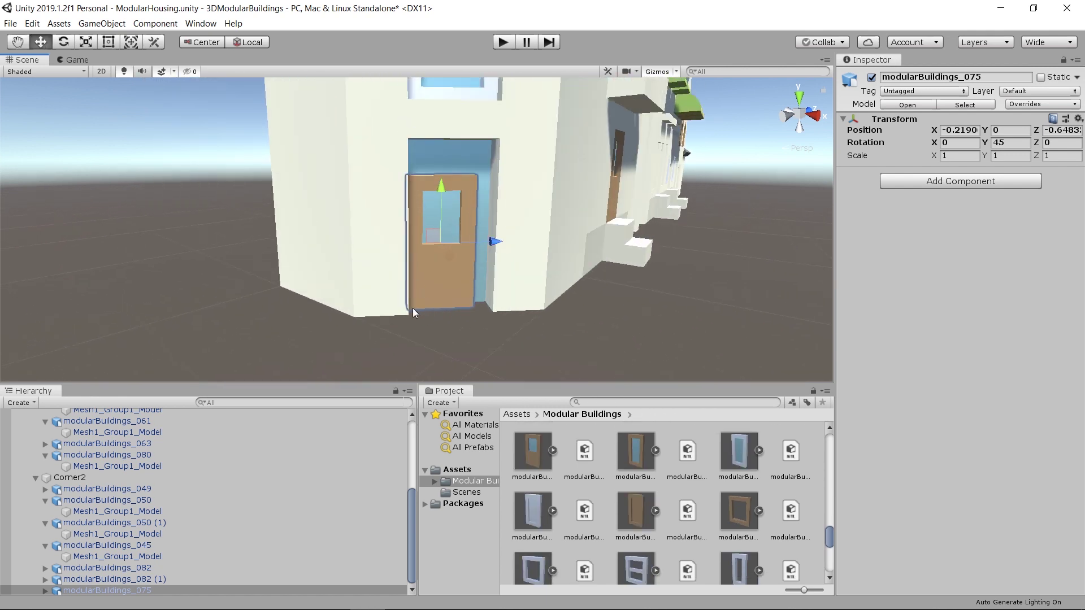
pyautogui.press('e')
pyautogui.press('r')
pyautogui.press('v')
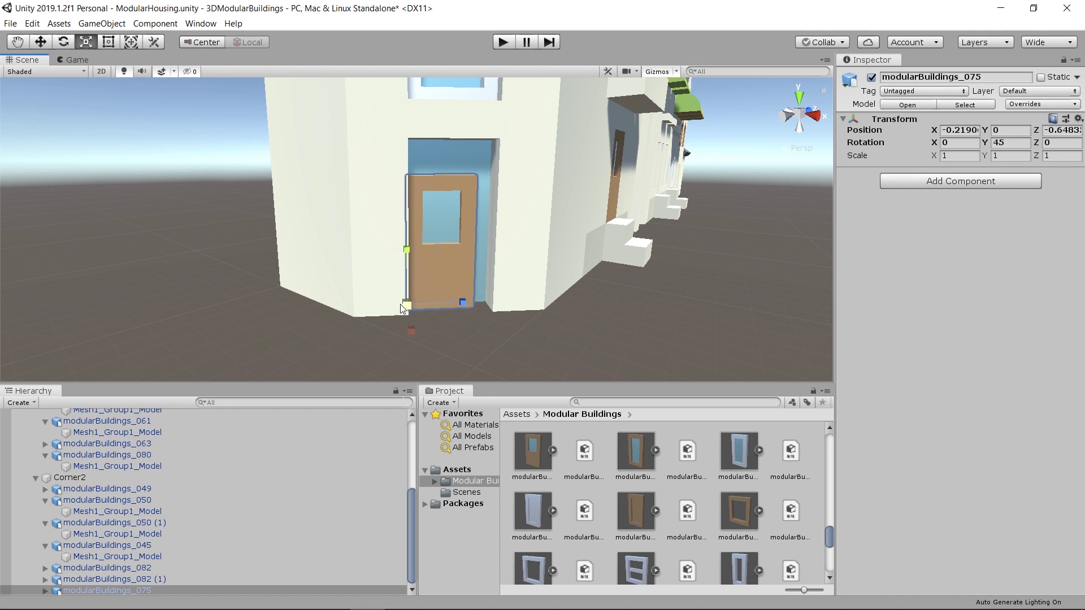
pyautogui.moveTo(449, 341); pyautogui.dragTo(487, 335, button='middle')
pyautogui.scroll(3, 490, 326)
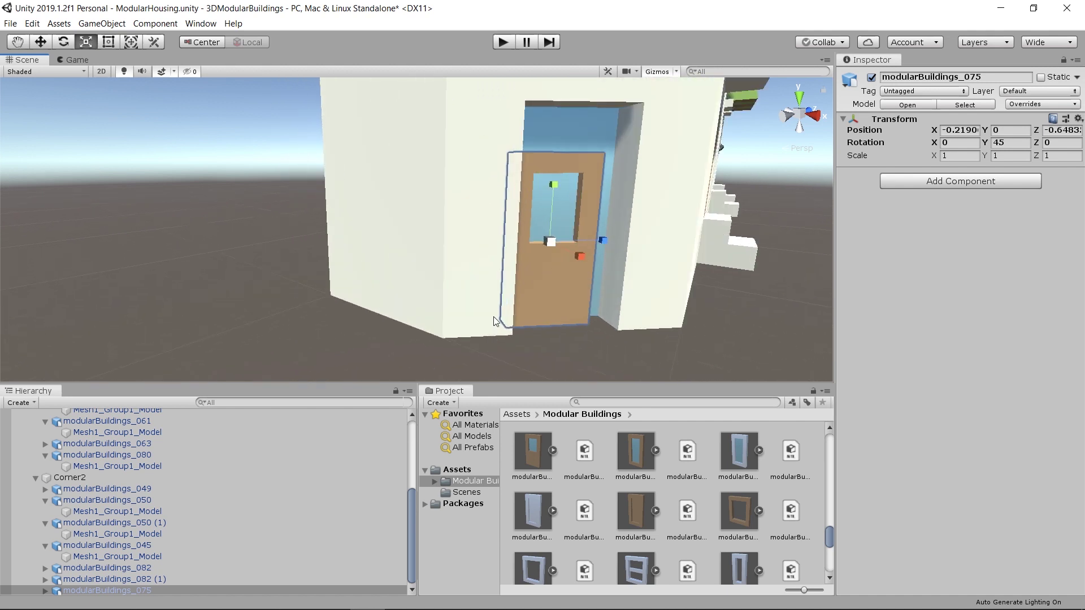
pyautogui.press('v')
pyautogui.click(499, 320)
pyautogui.moveTo(552, 356); pyautogui.dragTo(536, 354, button='middle')
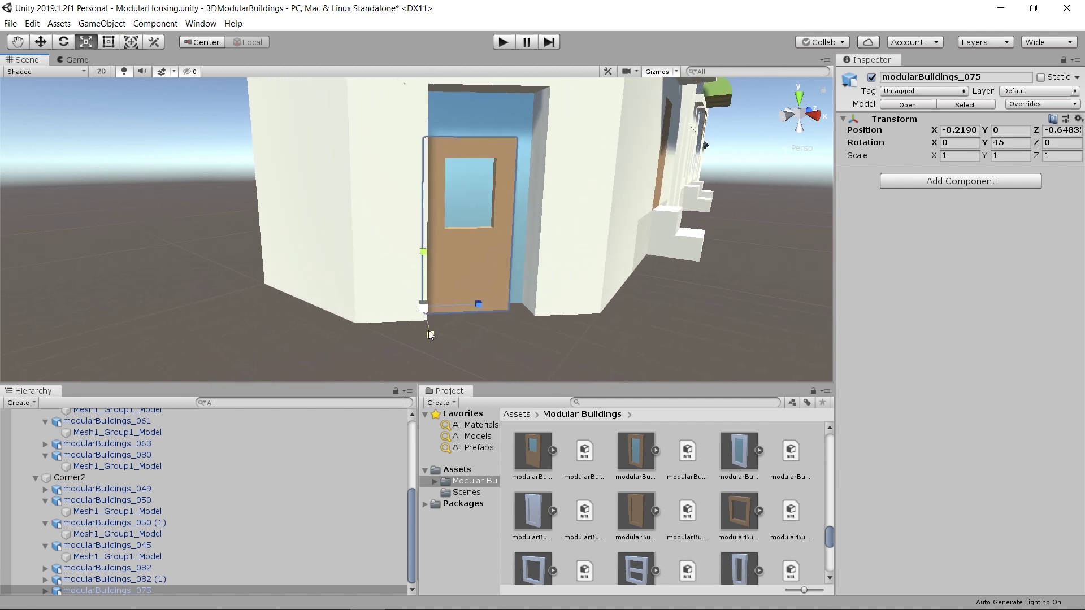
pyautogui.moveTo(429, 333); pyautogui.dragTo(433, 344)
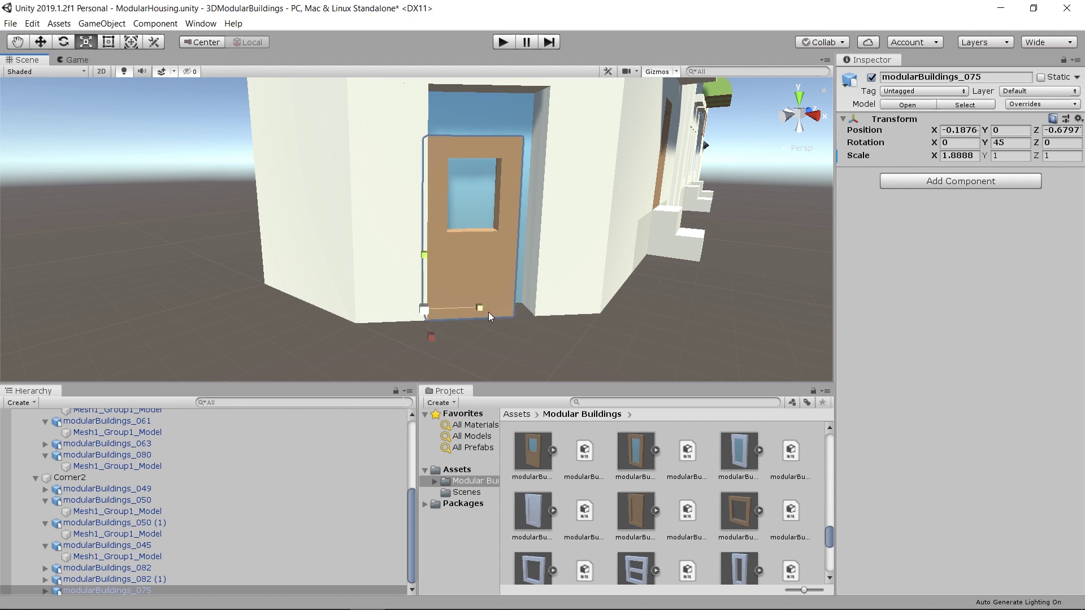
# Stretch the door to fill the doorway, scaling it to about 1.26 along Z and 1.25 along Y.
pyautogui.moveTo(480, 307); pyautogui.dragTo(490, 310)
pyautogui.moveTo(543, 300); pyautogui.dragTo(495, 334, button='middle')
pyautogui.moveTo(387, 290); pyautogui.dragTo(395, 276)
pyautogui.moveTo(533, 262); pyautogui.dragTo(496, 259, button='middle')
pyautogui.scroll(-5, 439, 174)
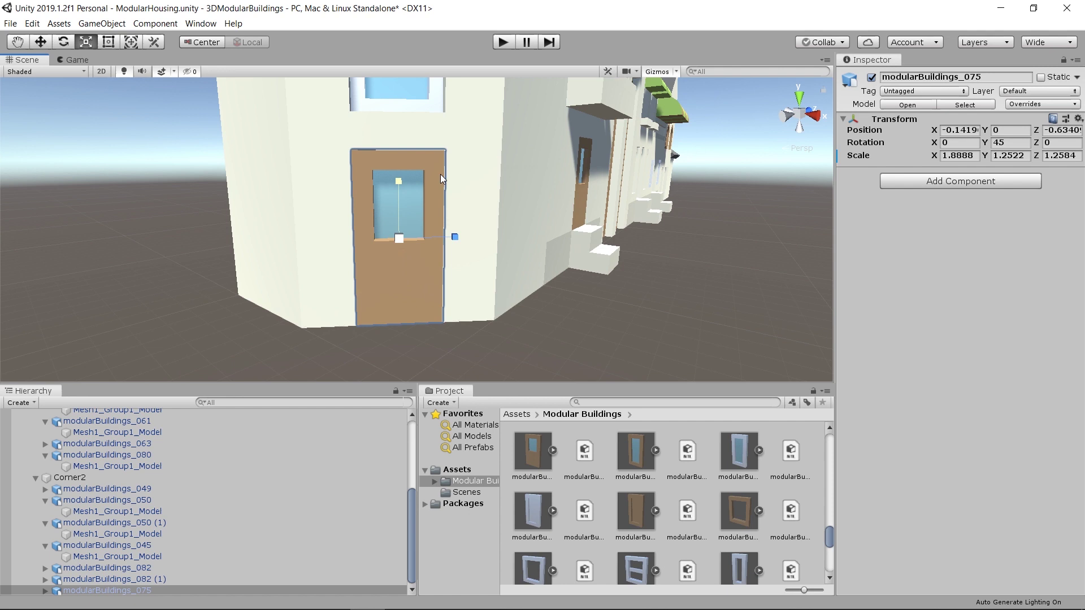
# Set the door's Y scale and Z scale to exactly 1.25 each.
pyautogui.scroll(5, 662, 240)
pyautogui.moveTo(625, 198); pyautogui.dragTo(643, 281, button='middle')
pyautogui.moveTo(528, 263); pyautogui.dragTo(494, 196, button='middle')
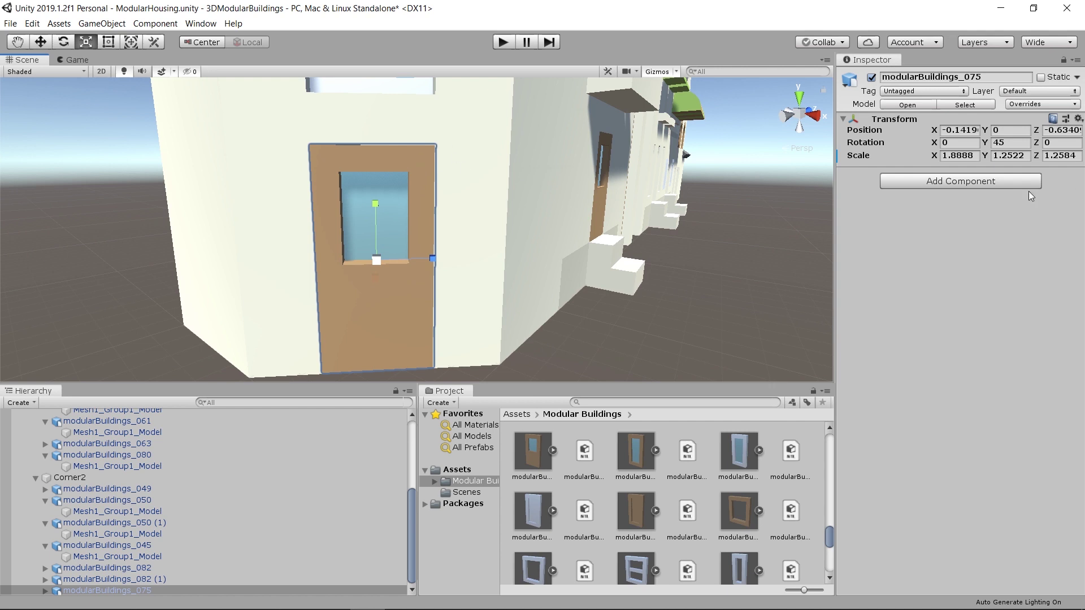
pyautogui.click(1013, 157)
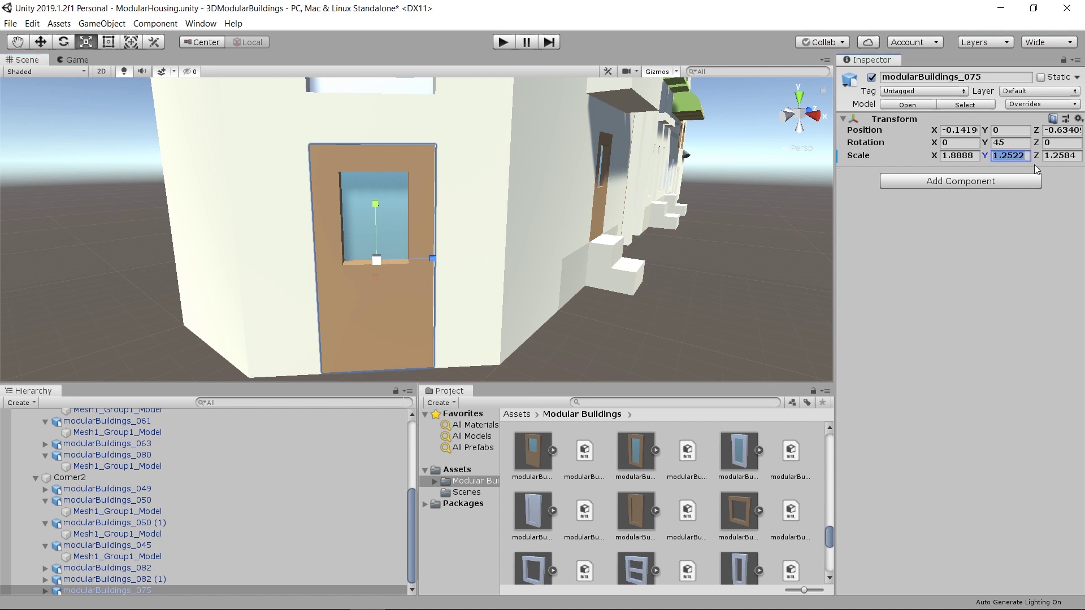
pyautogui.write('1.25')
pyautogui.press('Tab')
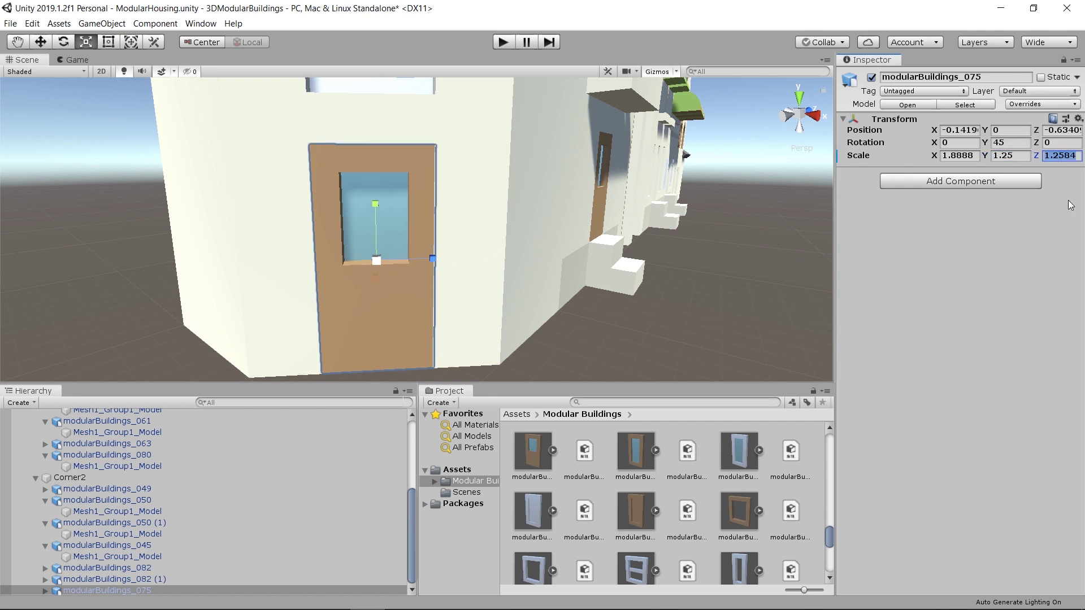
pyautogui.write('12')
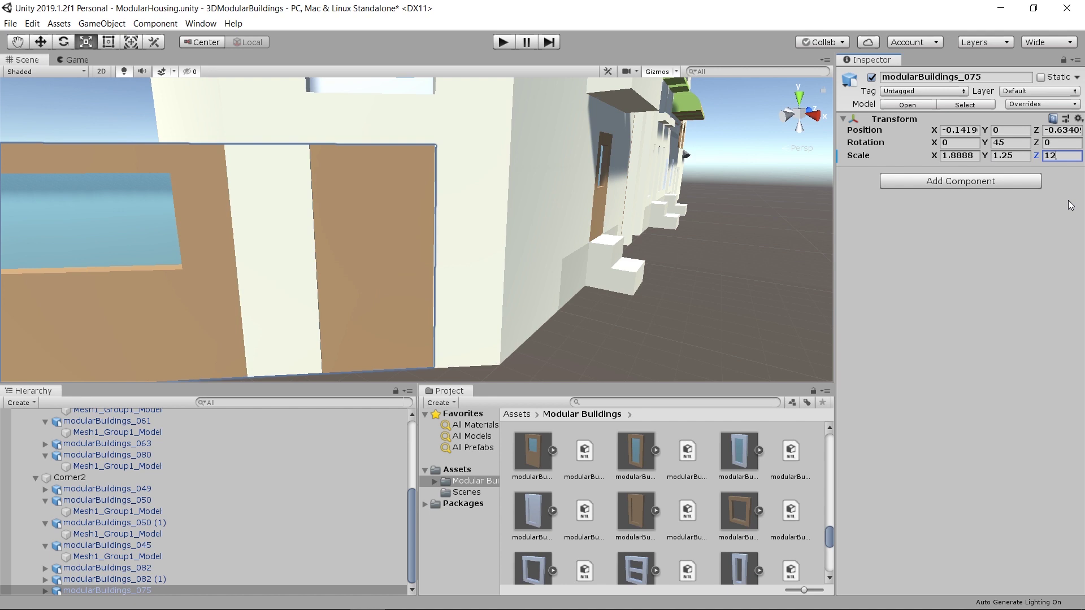
pyautogui.press('BackSpace')
pyautogui.write('.25')
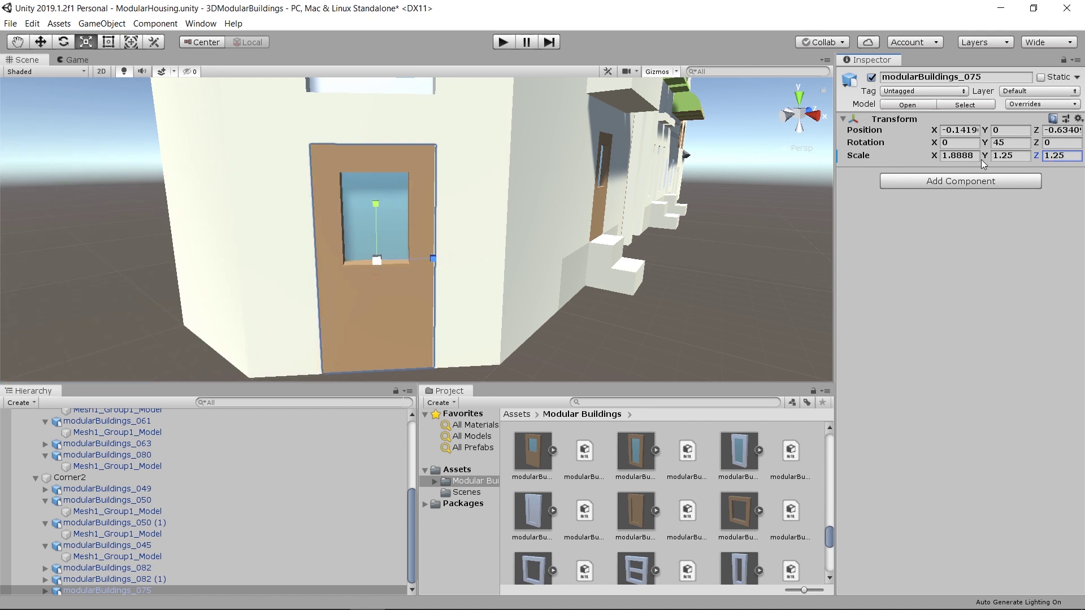
# Deactivate the ground-floor piece modularBuildings_049 of Corner2 to expose the whole door.
pyautogui.moveTo(656, 356); pyautogui.dragTo(613, 362, button='right')
pyautogui.click(573, 321)
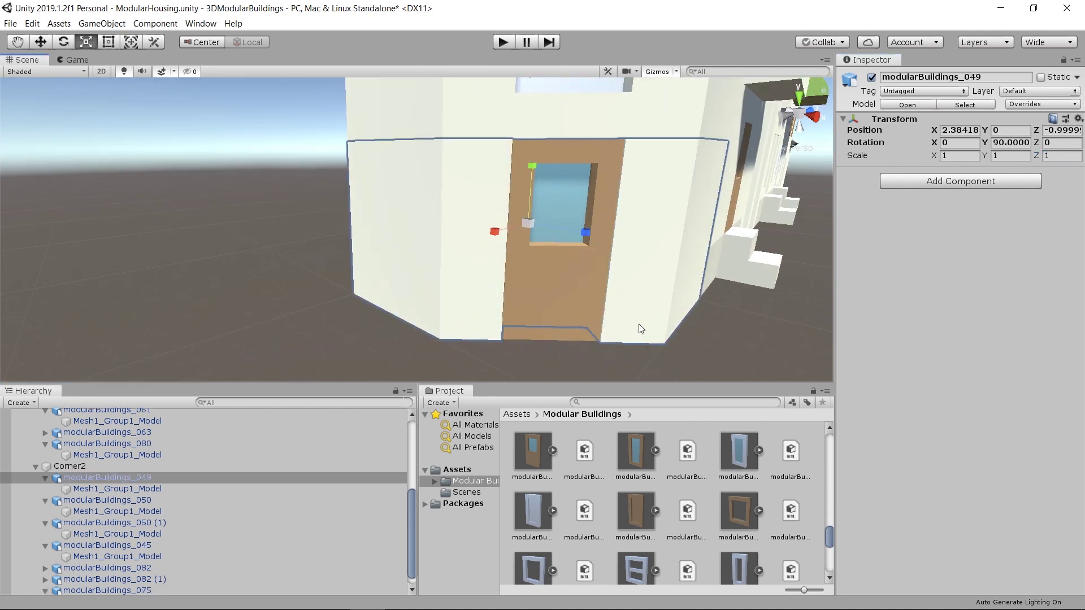
pyautogui.keyDown('alt'); pyautogui.moveTo(641, 329); pyautogui.dragTo(628, 322); pyautogui.keyUp('alt')
pyautogui.click(459, 196)
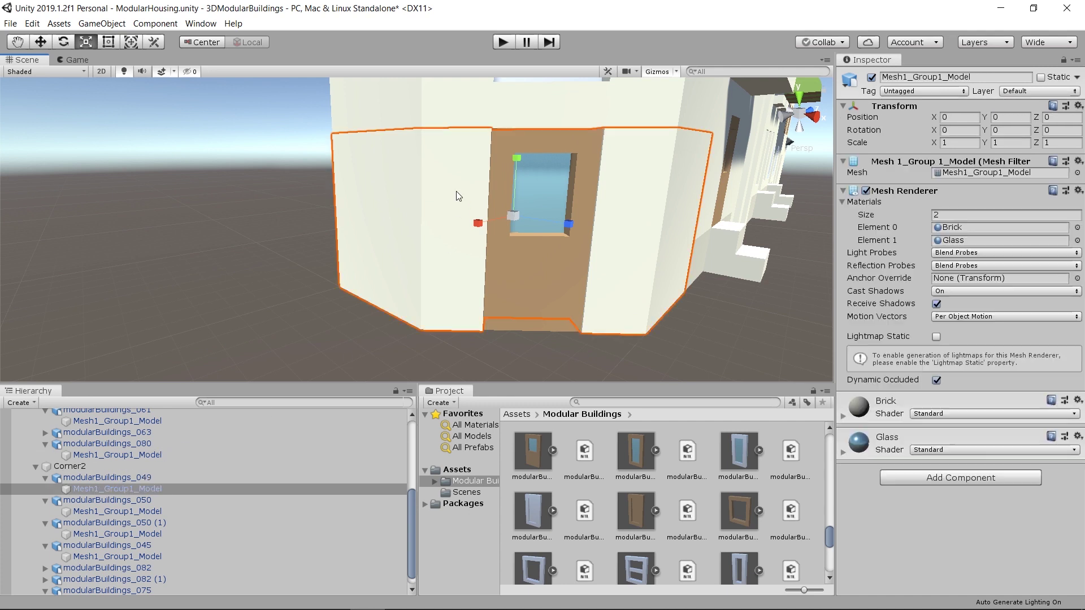
pyautogui.click(418, 234)
pyautogui.click(871, 78)
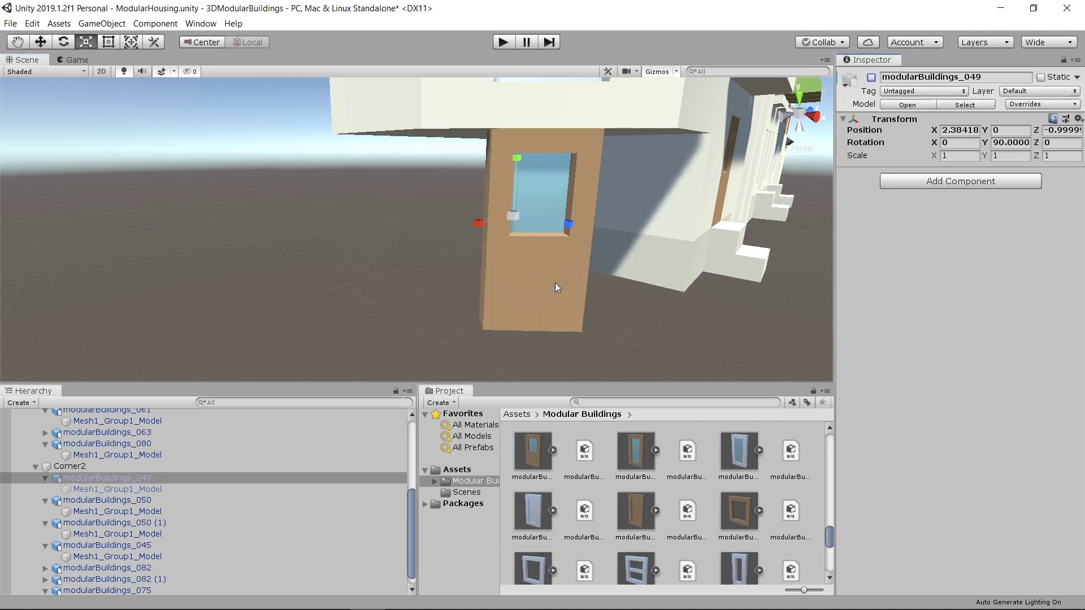
# Thicken the exposed modularBuildings_075 door further and set its X scale to 2.
pyautogui.moveTo(555, 287); pyautogui.dragTo(757, 288, button='middle')
pyautogui.click(634, 294)
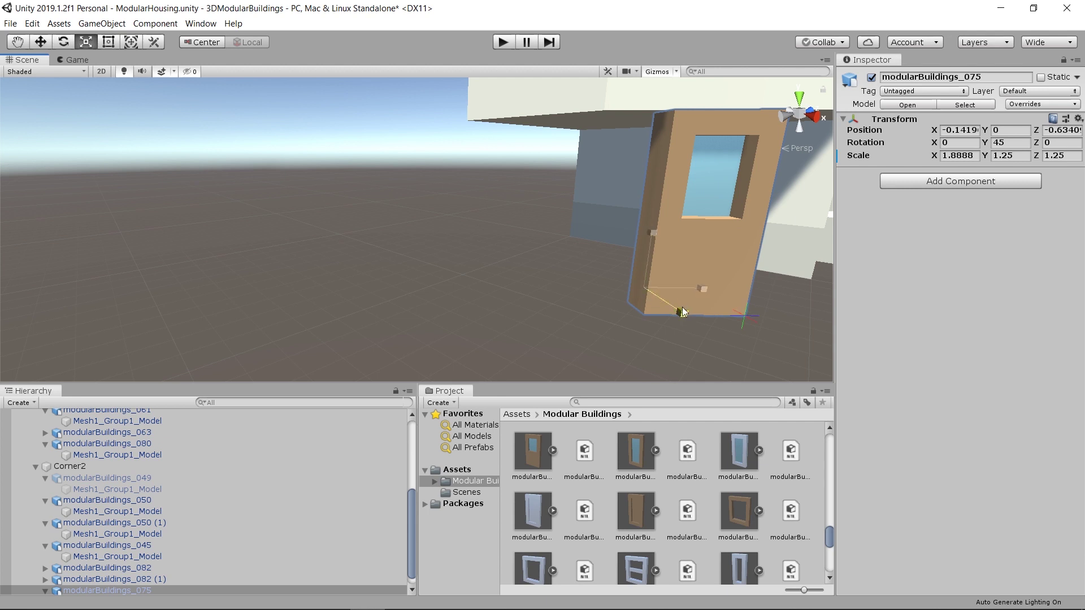
pyautogui.moveTo(682, 311); pyautogui.dragTo(691, 314)
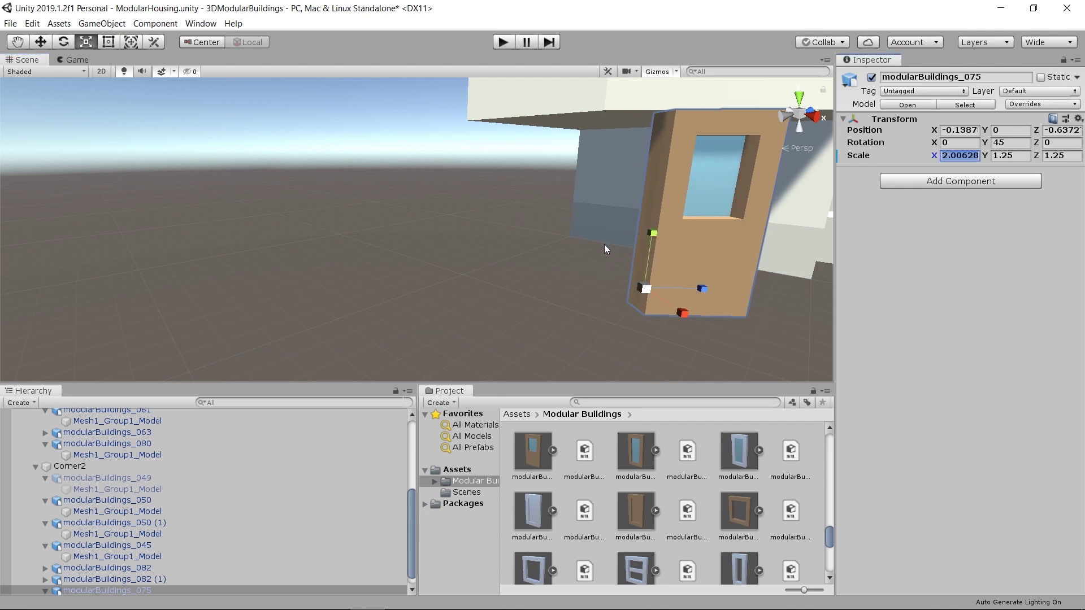
pyautogui.write('2')
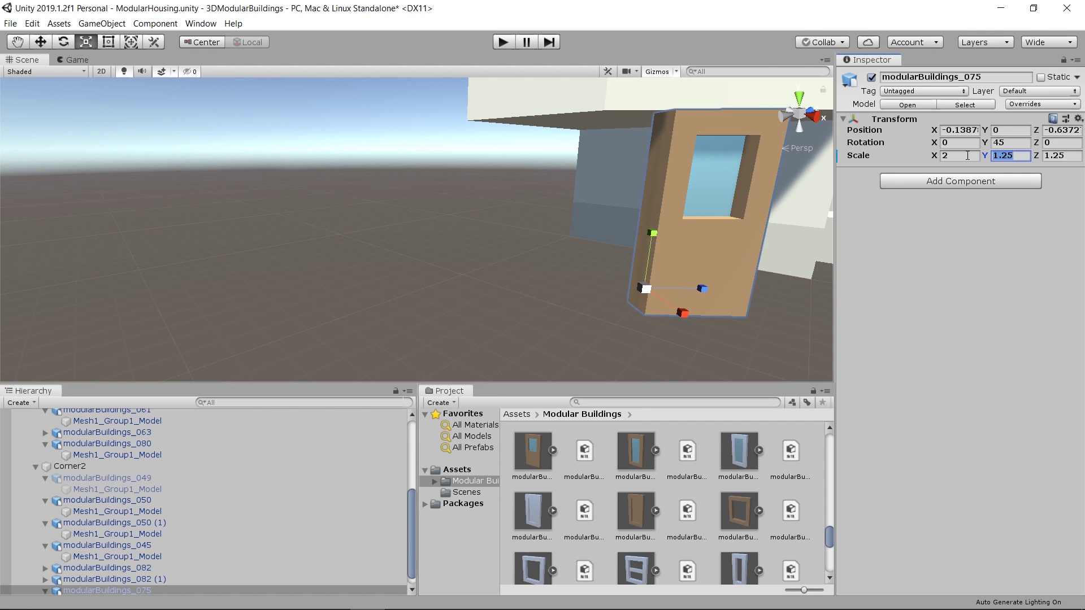
pyautogui.click(967, 155)
pyautogui.moveTo(595, 207); pyautogui.dragTo(581, 231, button='middle')
pyautogui.scroll(-2, 629, 224)
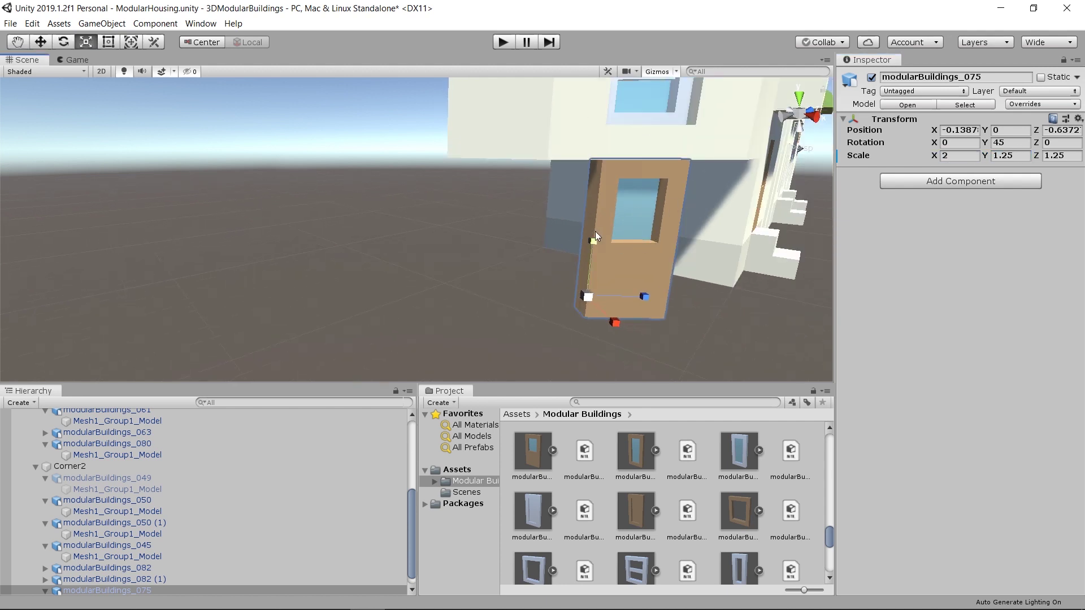
pyautogui.moveTo(687, 280); pyautogui.dragTo(650, 159, button='right')
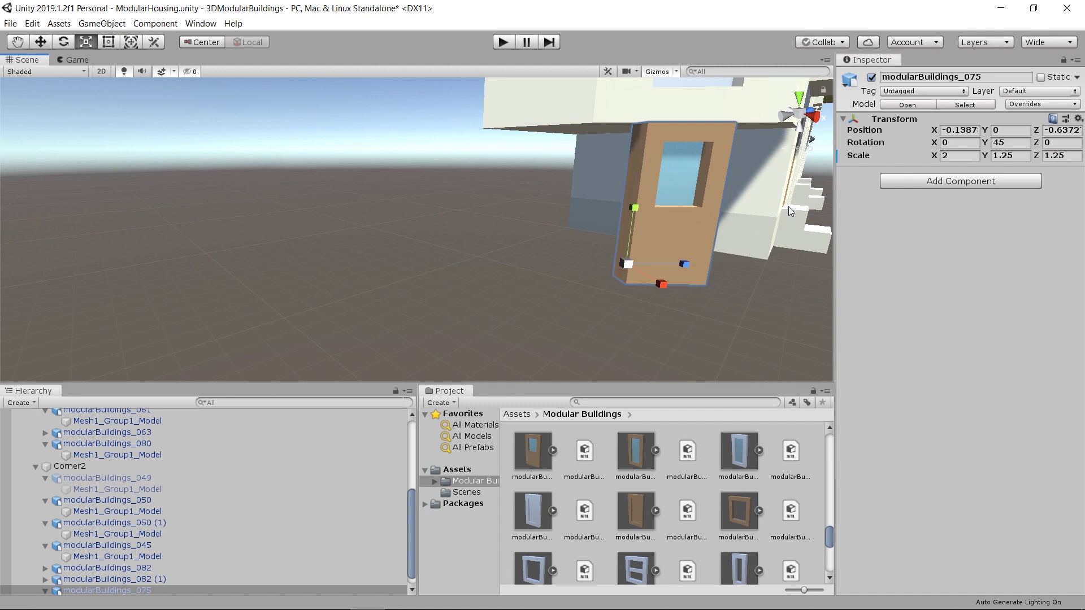
pyautogui.moveTo(788, 206); pyautogui.dragTo(701, 221, button='middle')
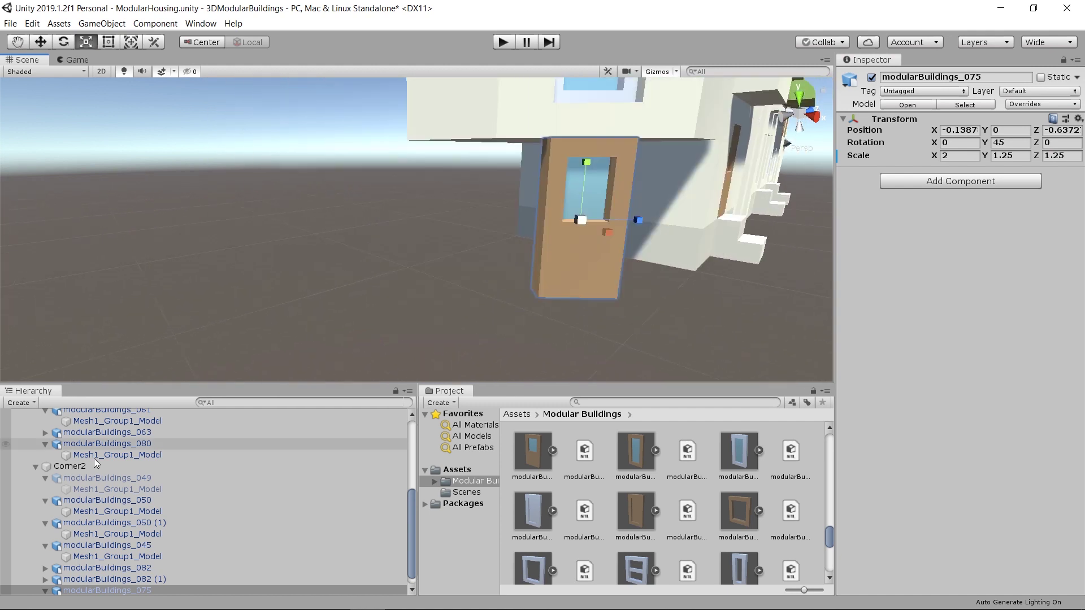
# Reactivate the ground-floor piece modularBuildings_049 and clear the selection.
pyautogui.click(117, 481)
pyautogui.click(559, 237)
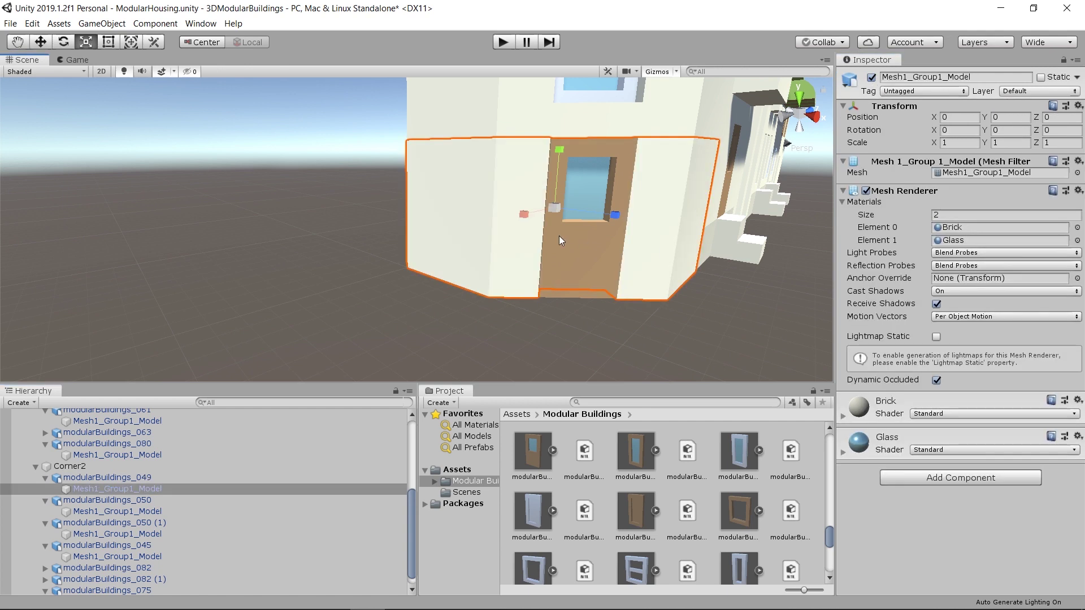
pyautogui.click(664, 317)
# Add the air-conditioning unit with a round fan, modularBuildings_073, to the Corner2 group.
pyautogui.scroll(3, 665, 317)
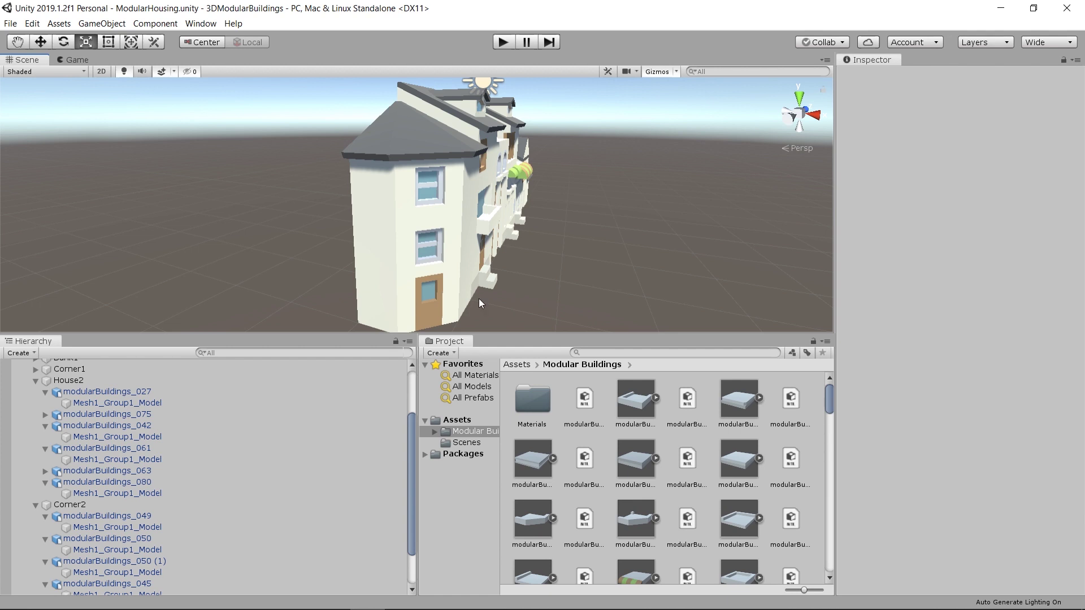
pyautogui.scroll(-5, 599, 433)
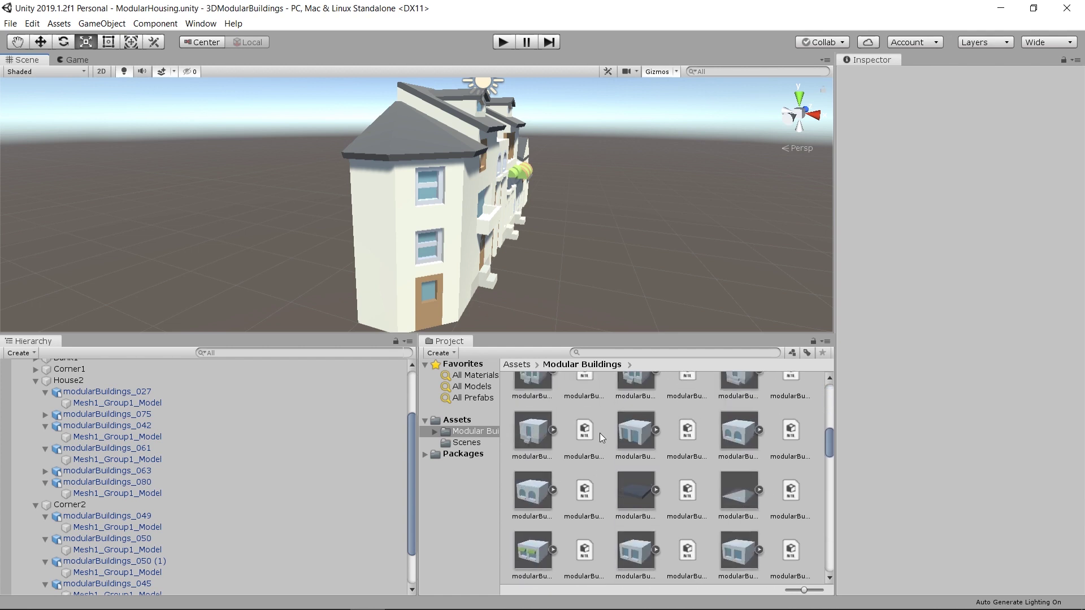
pyautogui.scroll(-5, 599, 433)
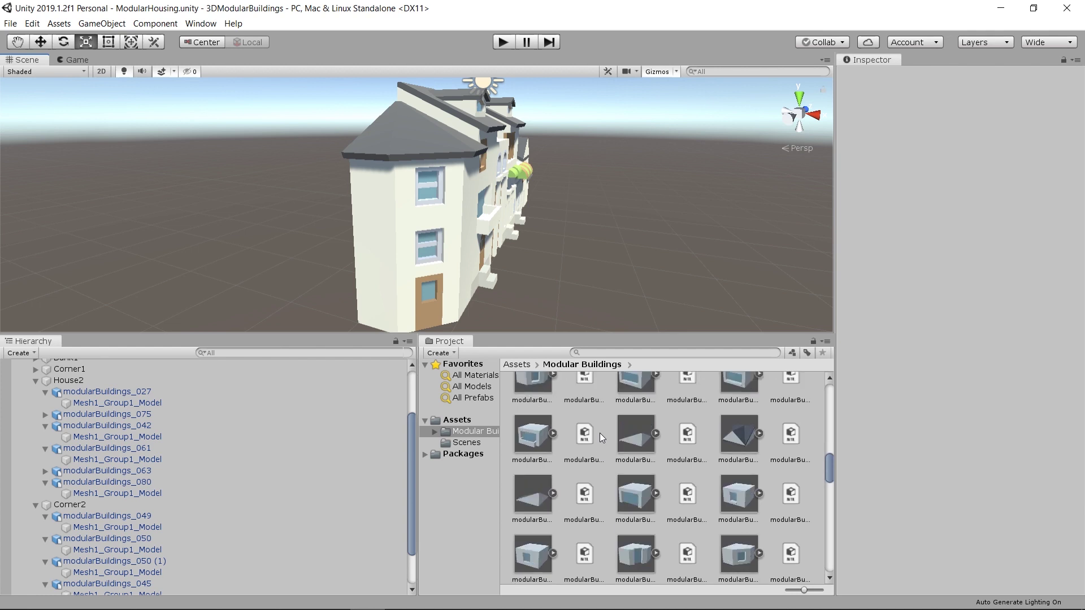
pyautogui.scroll(-5, 599, 433)
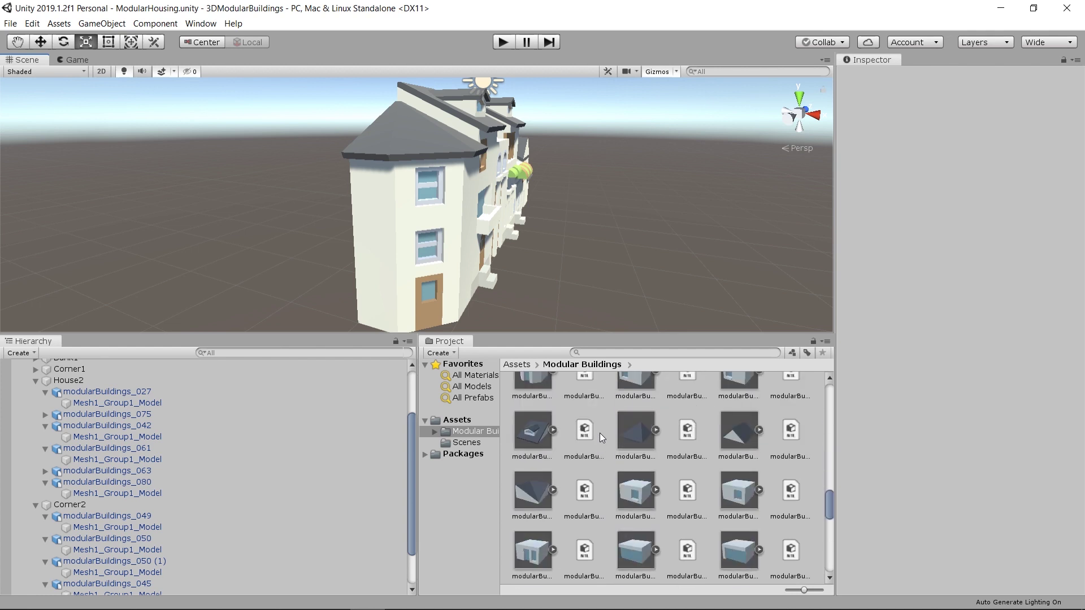
pyautogui.scroll(-3, 598, 432)
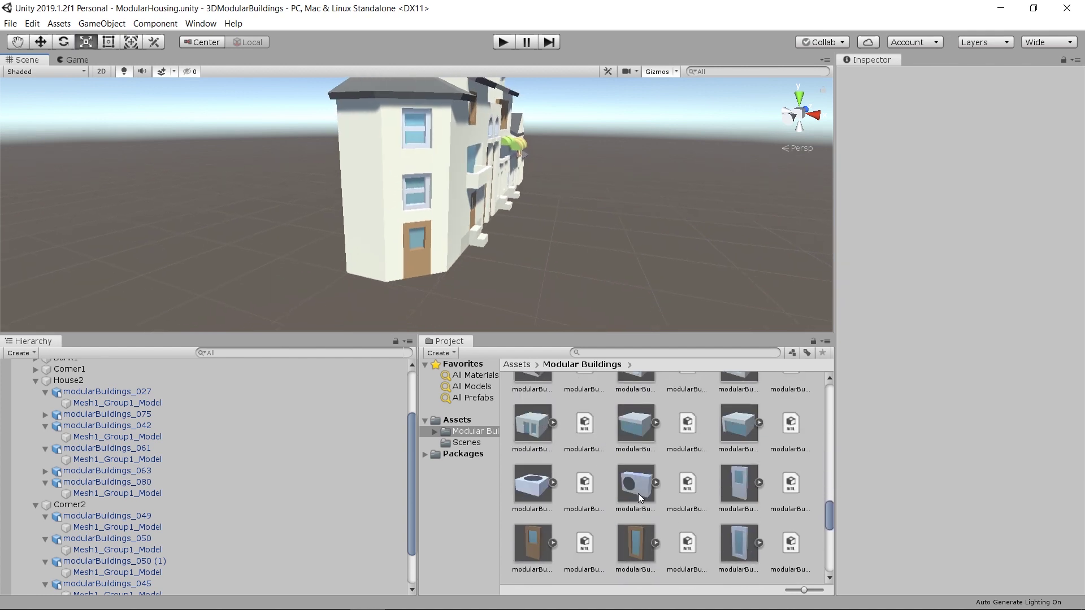
pyautogui.moveTo(638, 493); pyautogui.dragTo(60, 506)
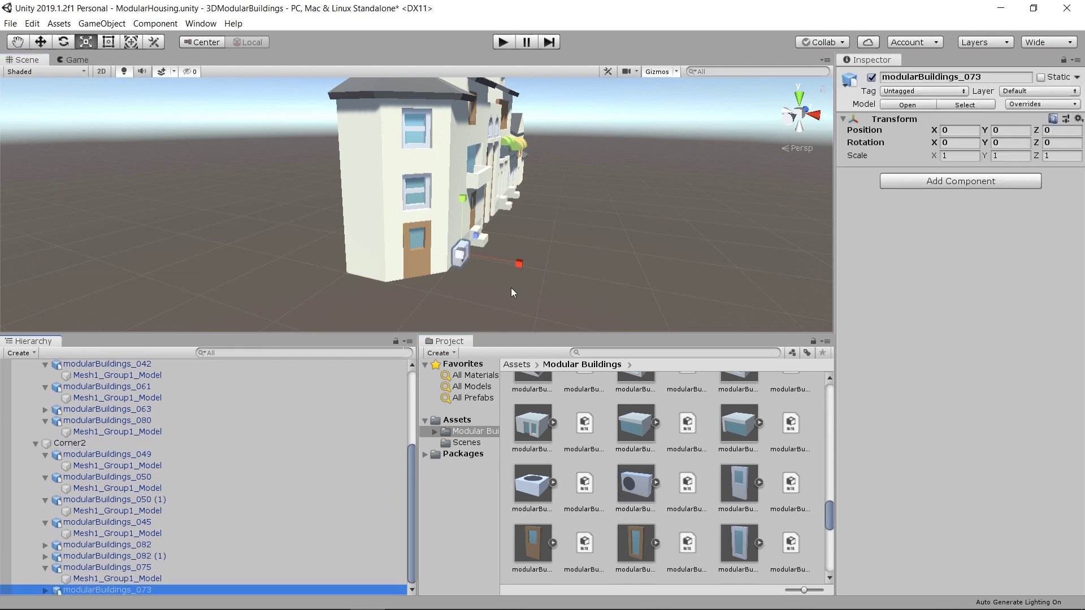
# Rotate the modularBuildings_073 air-conditioning unit to 90 degrees around Y.
pyautogui.moveTo(458, 258); pyautogui.dragTo(483, 260, button='middle')
pyautogui.press('e')
pyautogui.press('w')
pyautogui.press('e')
pyautogui.moveTo(484, 282); pyautogui.dragTo(315, 605)
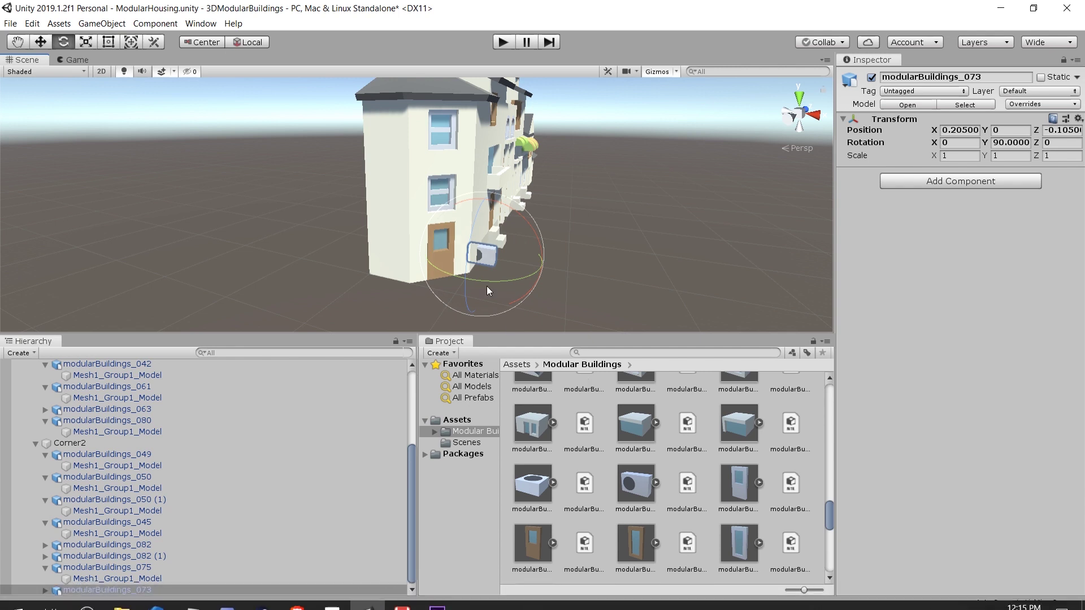
# Vertex-snap the air-conditioning unit onto the corner building's side wall at X -0.5, Y 1.25, Z -1.
pyautogui.press('q')
pyautogui.press('w')
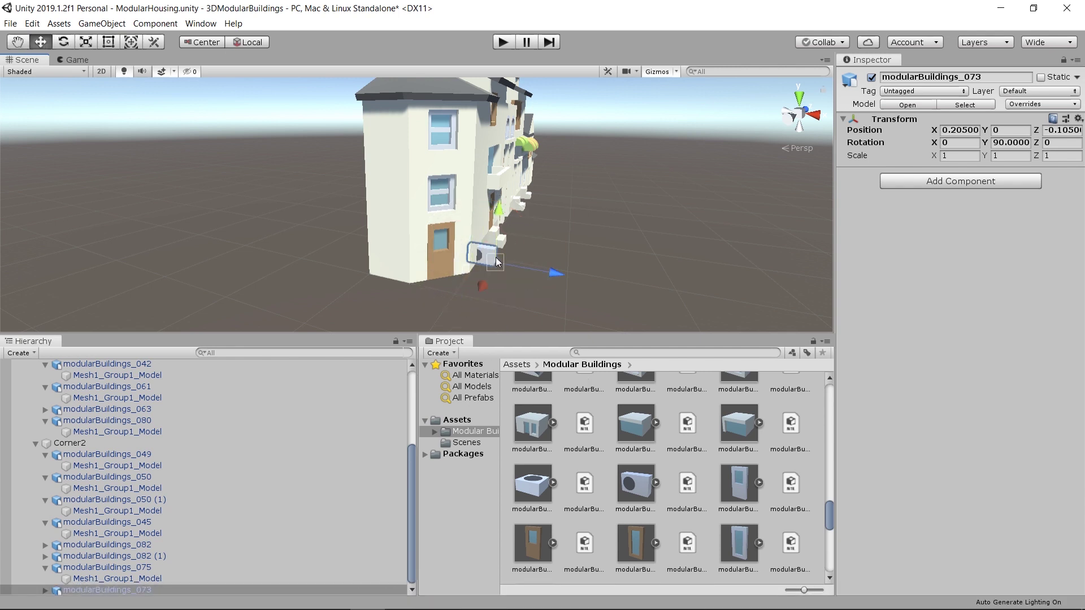
pyautogui.moveTo(494, 262); pyautogui.dragTo(388, 163)
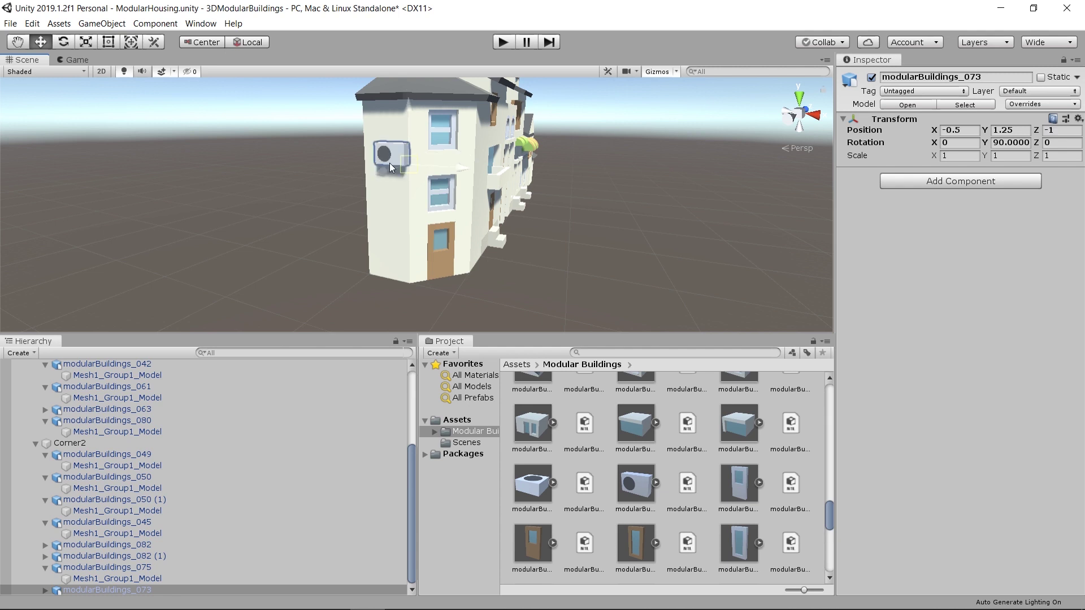
# Slide the air-conditioning unit along the side wall, away from the wall's edge, to about X -0.542.
pyautogui.moveTo(409, 206)
pyautogui.keyDown('alt'); pyautogui.mouseDown()
pyautogui.moveTo(510, 231)
pyautogui.moveTo(415, 225)
pyautogui.mouseUp(); pyautogui.keyUp('alt')
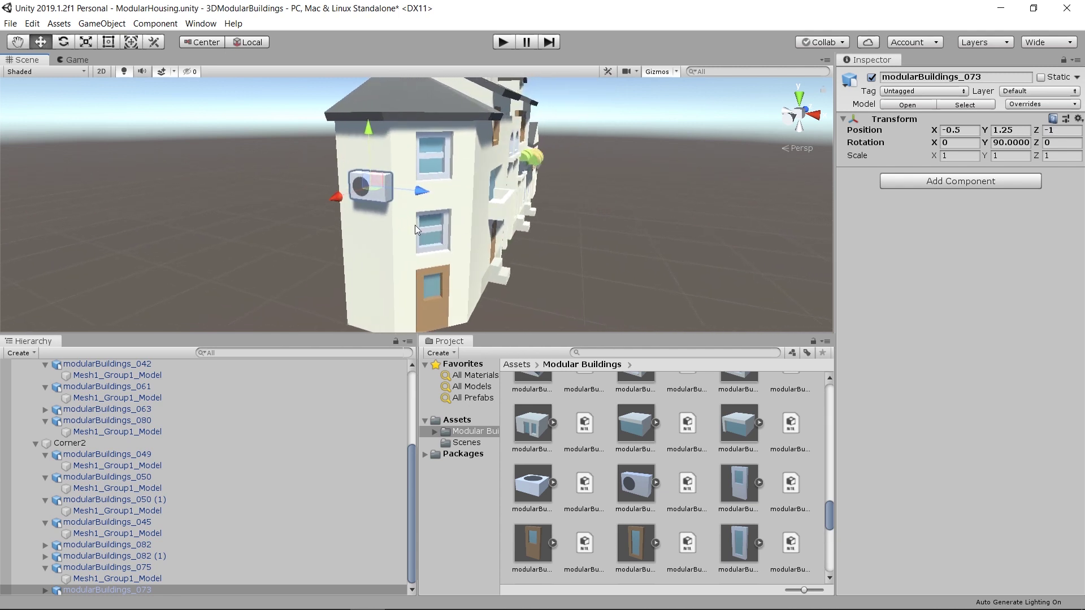
pyautogui.scroll(5, 365, 201)
pyautogui.keyDown('alt'); pyautogui.moveTo(365, 201); pyautogui.dragTo(249, 209); pyautogui.keyUp('alt')
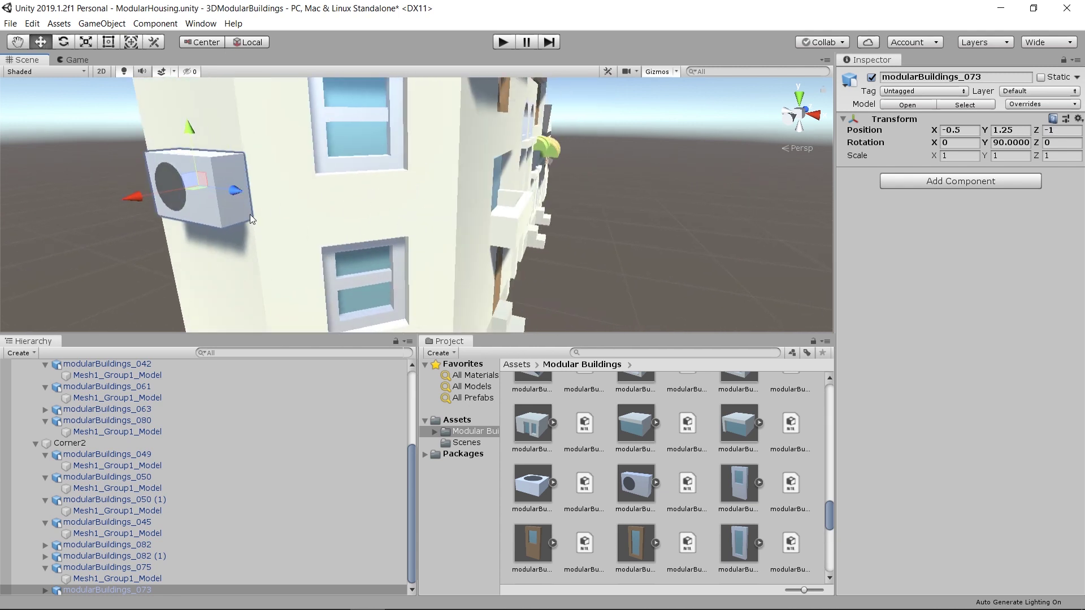
pyautogui.moveTo(355, 244); pyautogui.dragTo(323, 263, button='middle')
pyautogui.moveTo(518, 222); pyautogui.dragTo(507, 222)
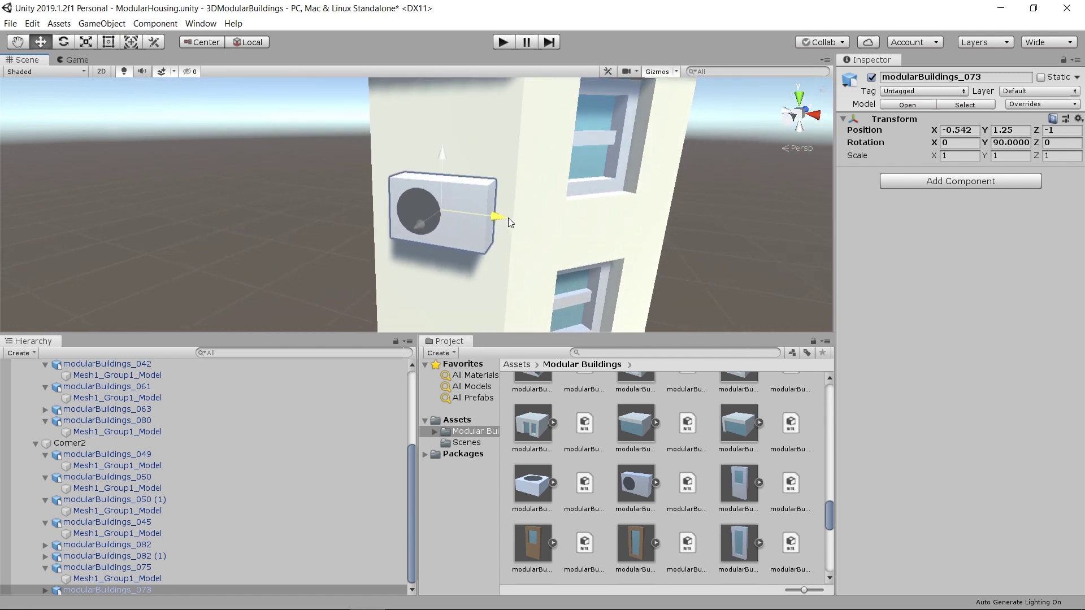
# Raise the air-conditioning unit on the corner building's side wall to about Y 1.497, at about X -0.568.
pyautogui.moveTo(443, 179); pyautogui.dragTo(426, 154)
pyautogui.scroll(-5, 441, 148)
pyautogui.click(509, 264)
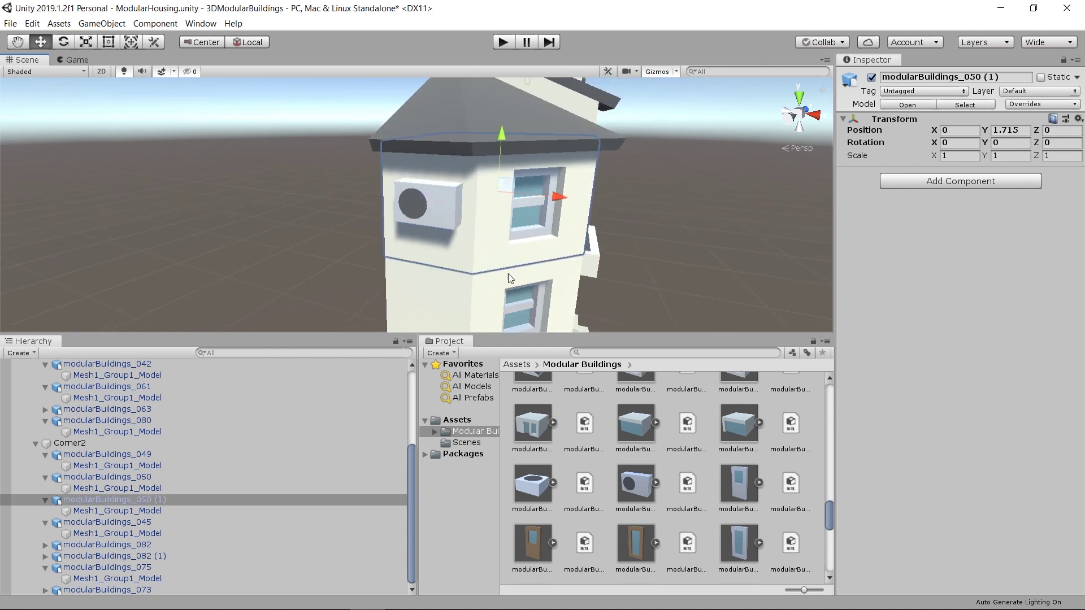
pyautogui.scroll(-3, 459, 247)
pyautogui.click(433, 207)
pyautogui.keyDown('alt'); pyautogui.moveTo(436, 209); pyautogui.dragTo(360, 198); pyautogui.keyUp('alt')
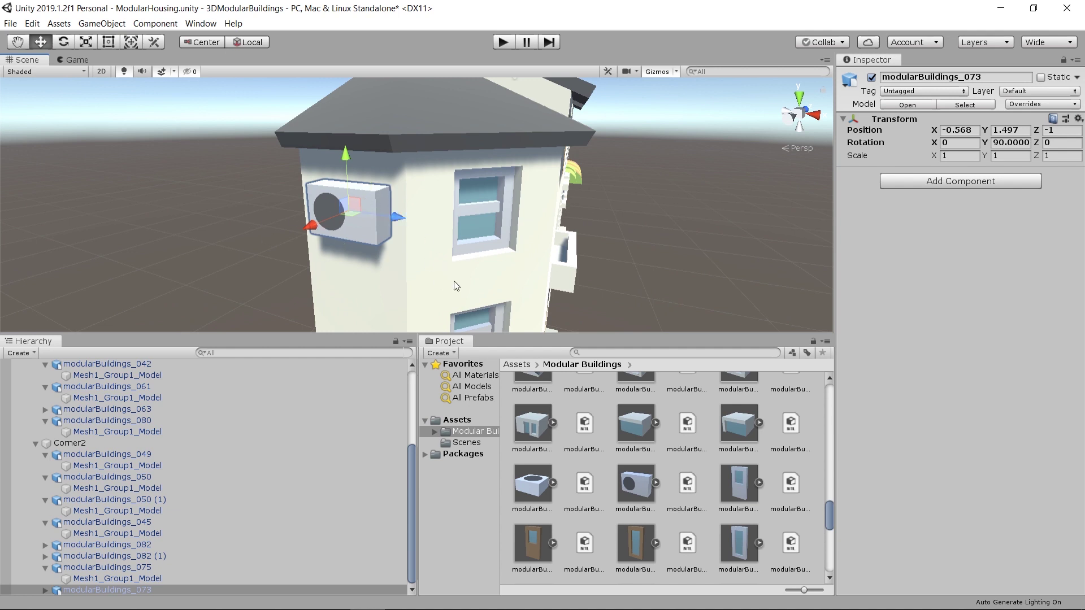
# Examine the full row of buildings from the street side, including the corner building with its air-conditioning unit.
pyautogui.scroll(-6, 456, 286)
pyautogui.click(412, 192)
pyautogui.keyDown('alt'); pyautogui.moveTo(413, 193); pyautogui.dragTo(448, 276); pyautogui.keyUp('alt')
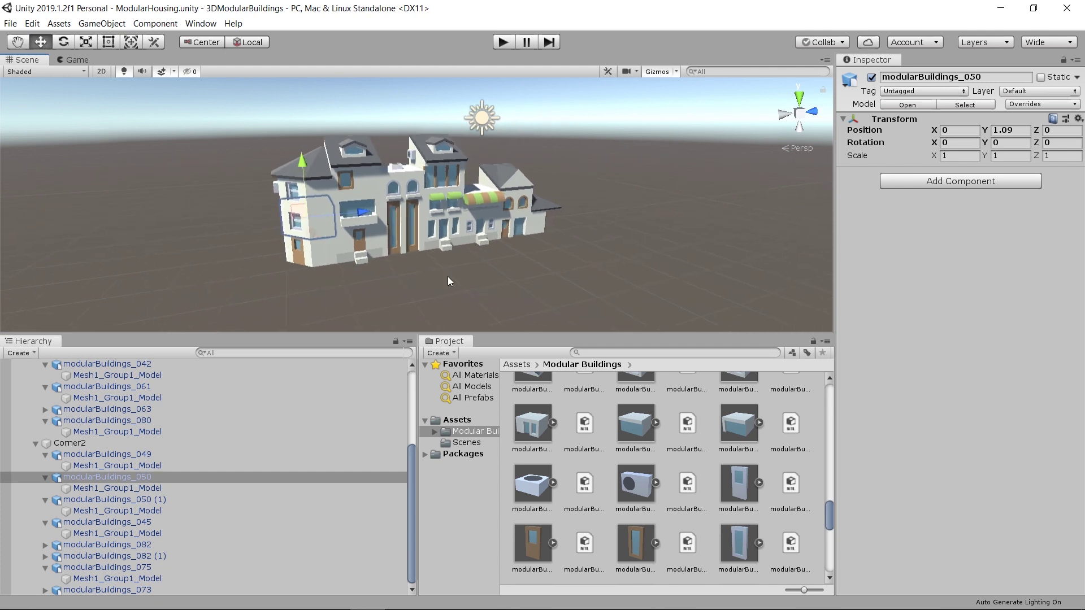
pyautogui.click(375, 254)
pyautogui.scroll(1, 406, 284)
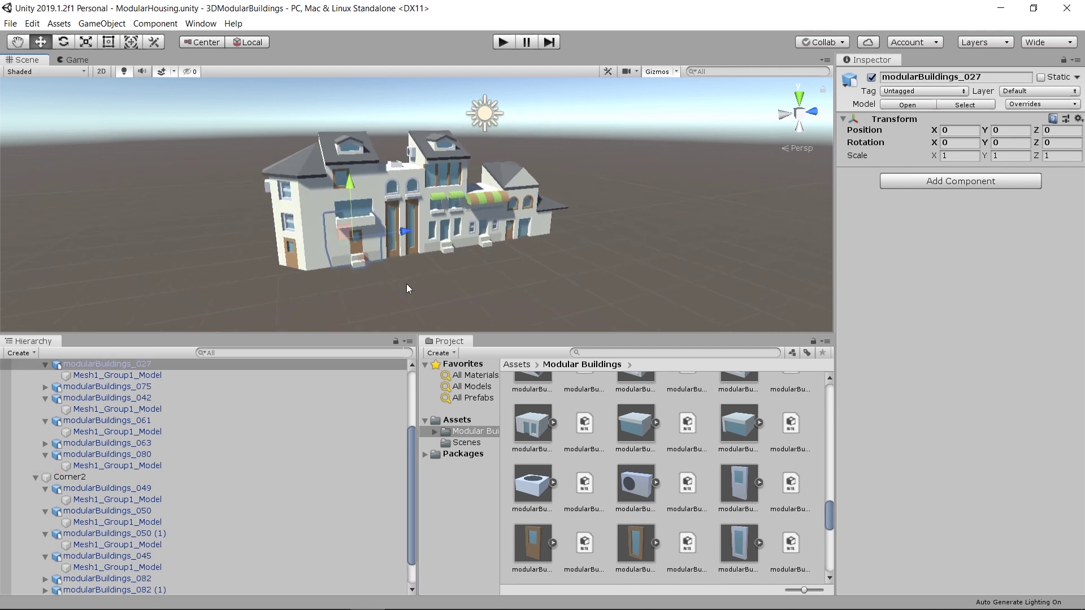
pyautogui.click(375, 239)
pyautogui.scroll(1, 455, 299)
pyautogui.click(455, 300)
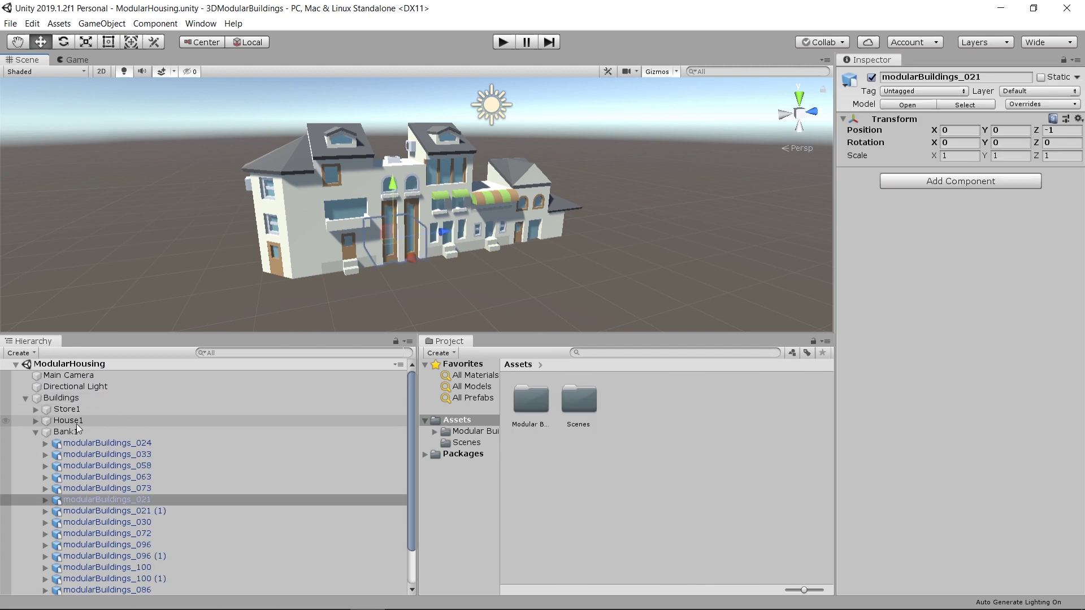
# Collapse the Bank1 group, then create a folder named Prefabs in Assets and open it.
pyautogui.click(38, 432)
pyautogui.click(619, 438)
pyautogui.rightClick(730, 492)
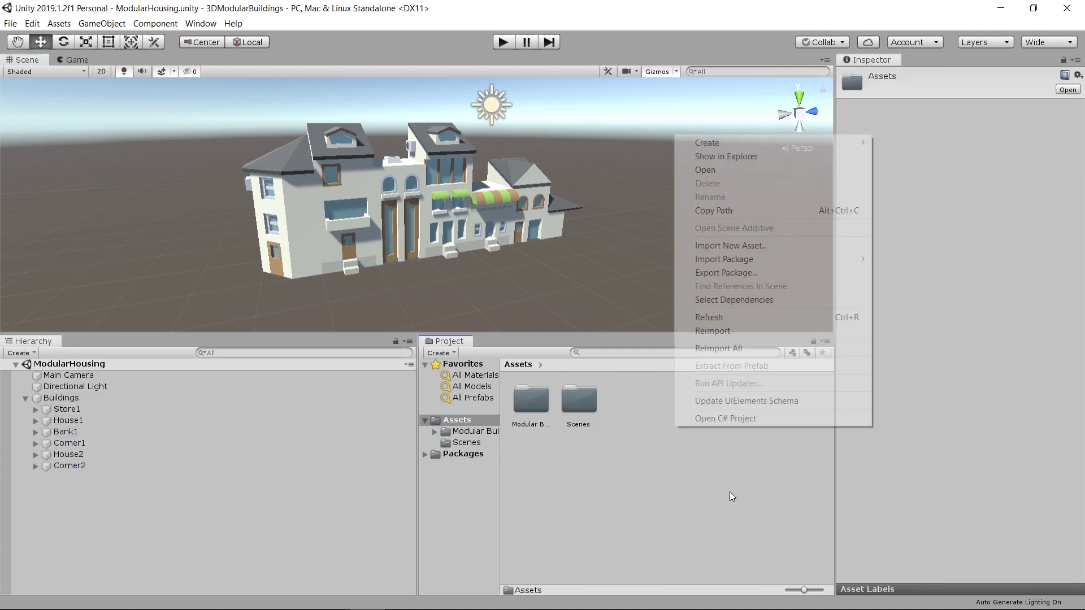
pyautogui.moveTo(757, 145)
pyautogui.moveTo(925, 196)
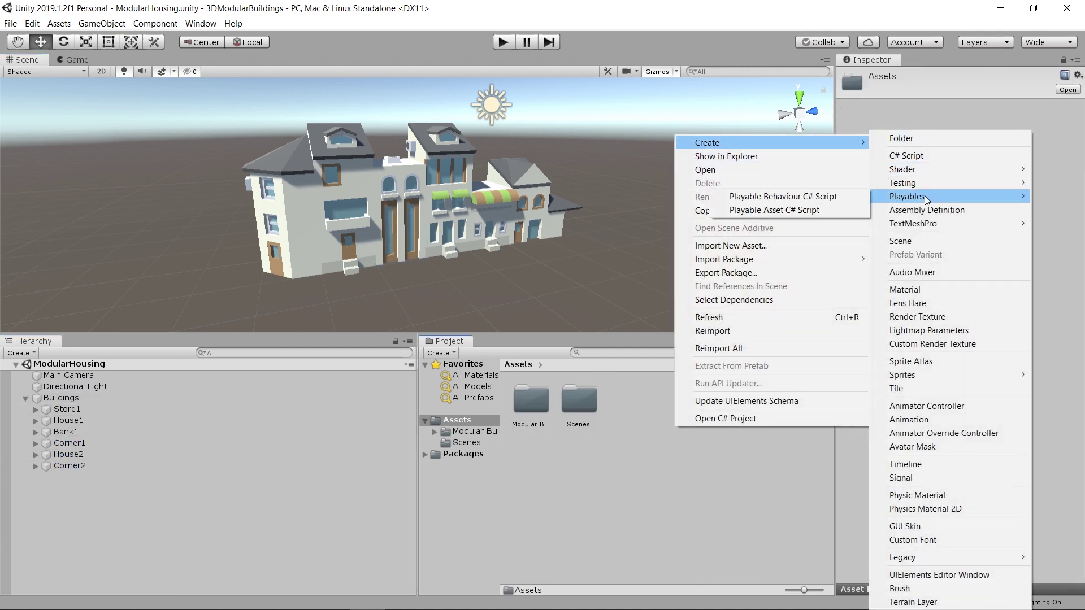
pyautogui.click(920, 139)
pyautogui.write('Pref')
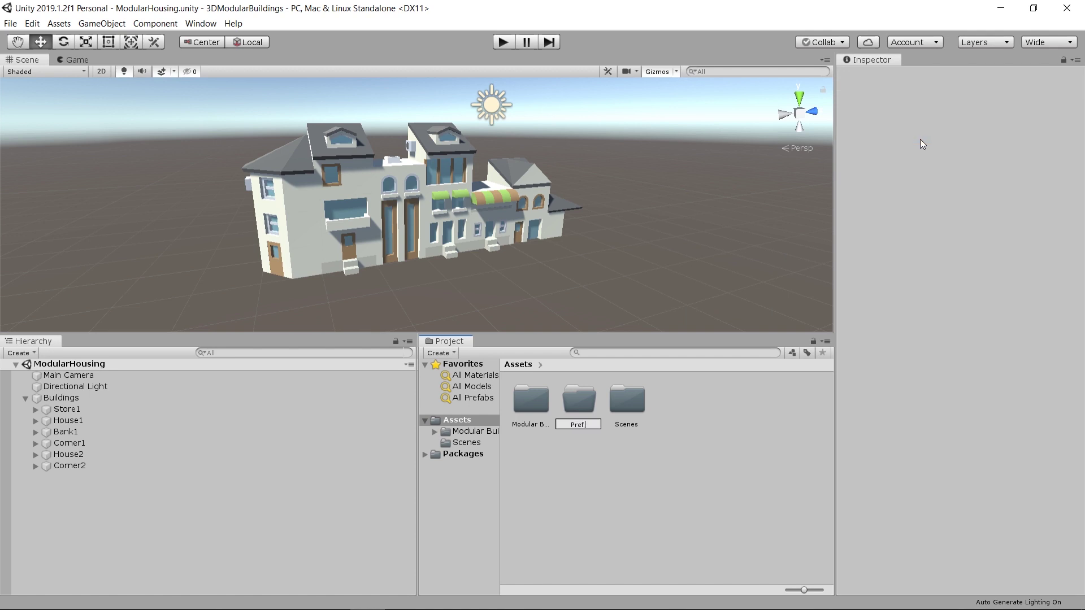
pyautogui.write('abs')
pyautogui.press('Return')
pyautogui.doubleClick(579, 400)
# Turn the Store1, House1, Bank1, Corner1, House2 and Corner2 groups into prefabs in the Prefabs folder.
pyautogui.click(80, 411)
pyautogui.moveTo(80, 411); pyautogui.dragTo(621, 410)
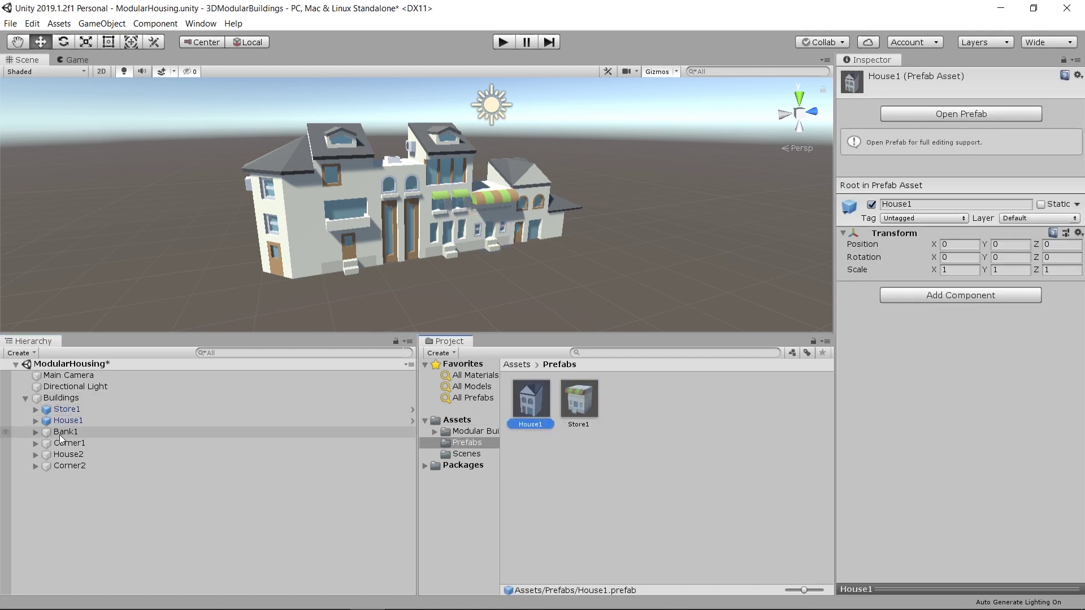
pyautogui.moveTo(60, 435); pyautogui.dragTo(630, 446)
pyautogui.moveTo(68, 454); pyautogui.dragTo(675, 401)
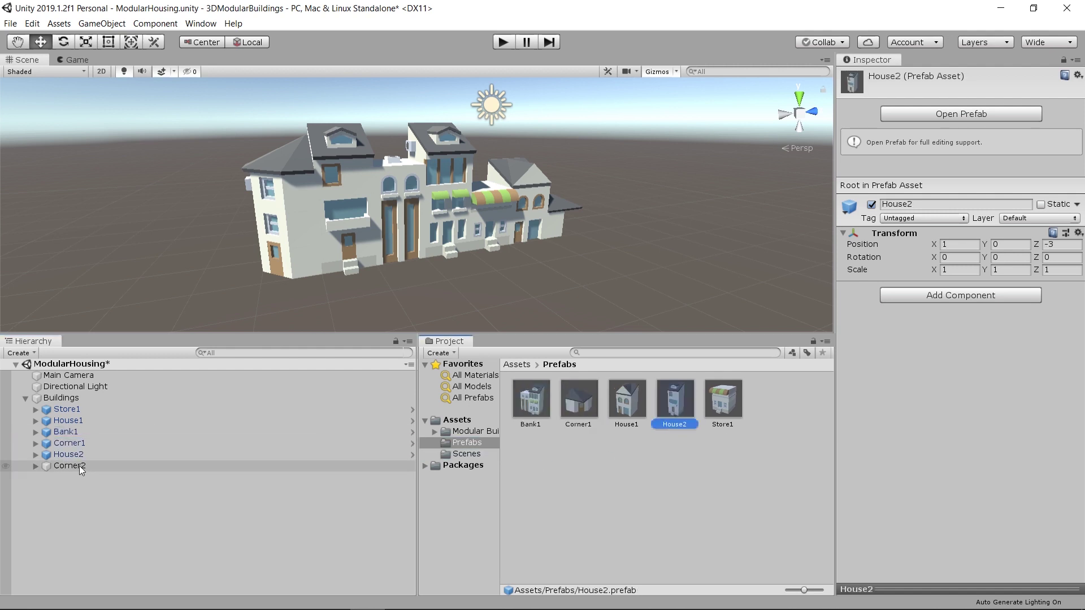
pyautogui.moveTo(79, 465); pyautogui.dragTo(610, 472)
# Place another House1 prefab instance in the scene and move it in front of the row at X 3, Y 0, Z -4.
pyautogui.moveTo(592, 293); pyautogui.dragTo(556, 302, button='middle')
pyautogui.scroll(-4, 497, 263)
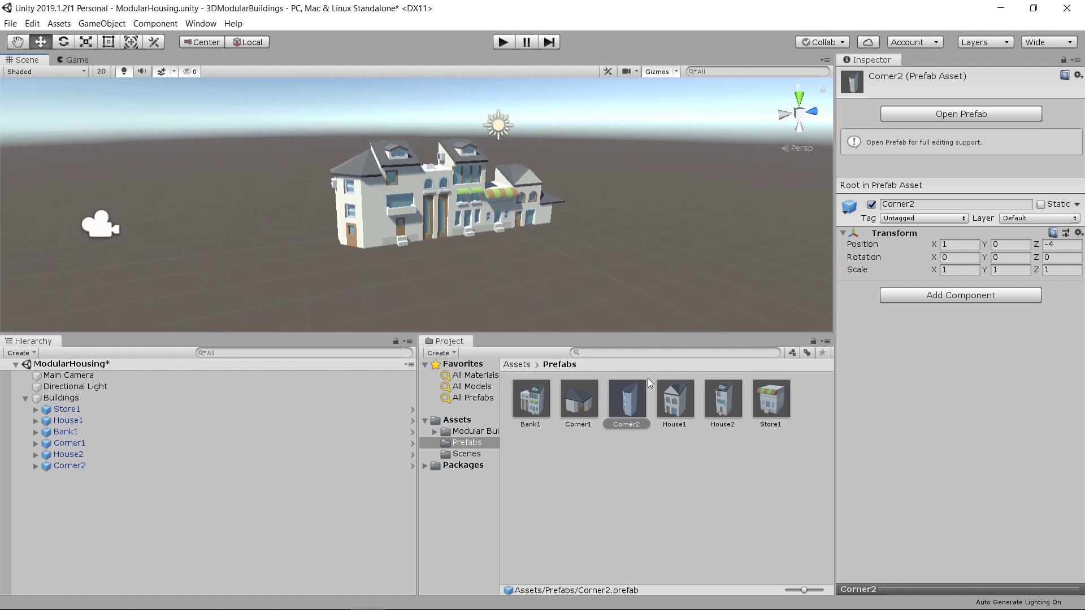
pyautogui.moveTo(686, 406); pyautogui.dragTo(565, 256)
pyautogui.scroll(2, 633, 285)
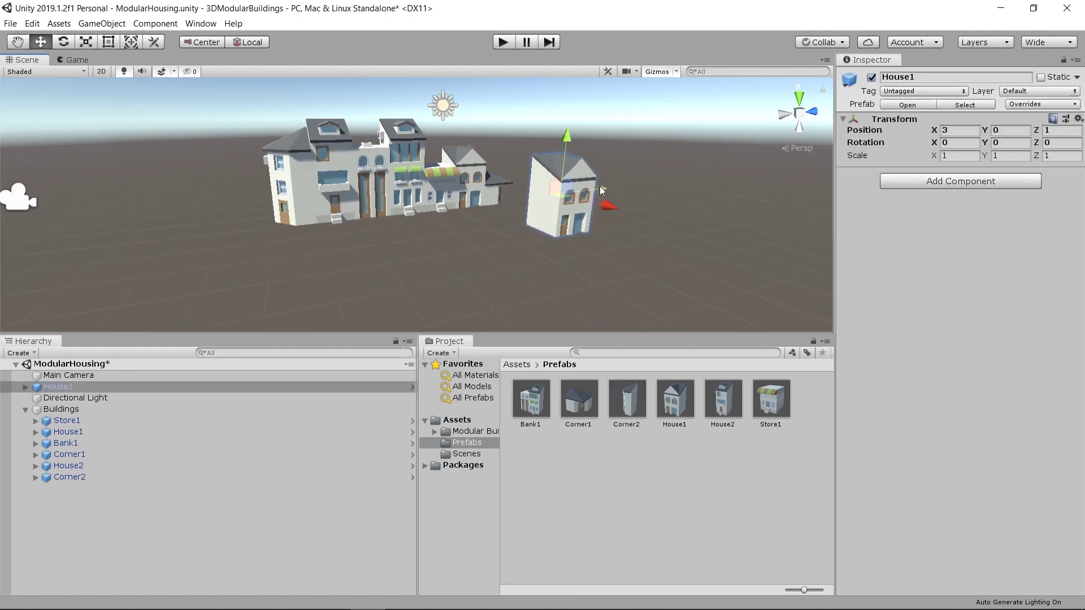
pyautogui.moveTo(600, 187); pyautogui.dragTo(444, 229)
pyautogui.moveTo(463, 277); pyautogui.dragTo(571, 287, button='middle')
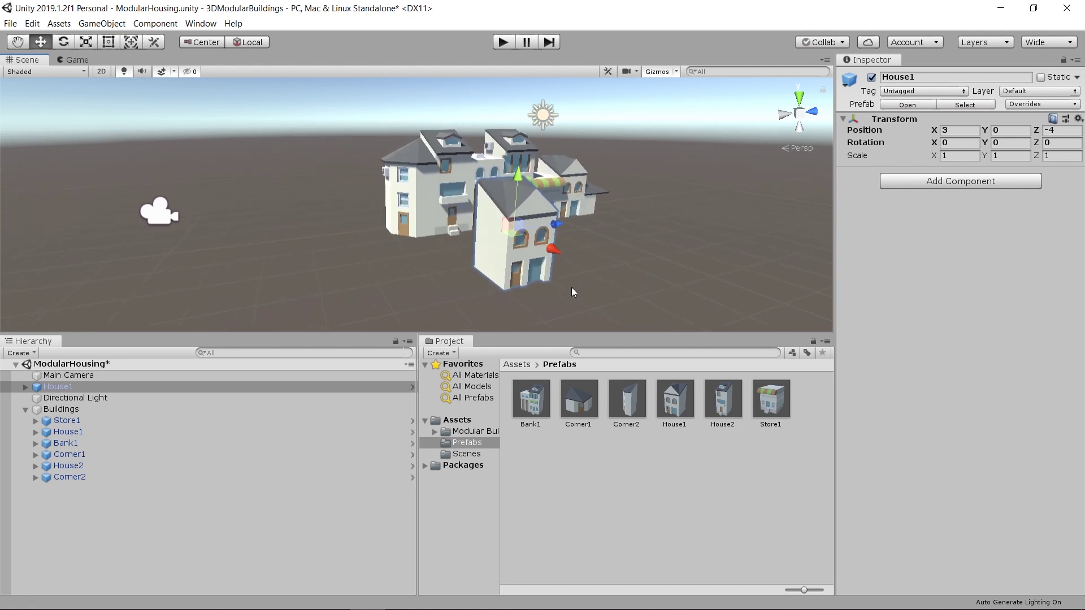
pyautogui.scroll(-2, 486, 160)
pyautogui.moveTo(561, 193); pyautogui.dragTo(471, 219, button='middle')
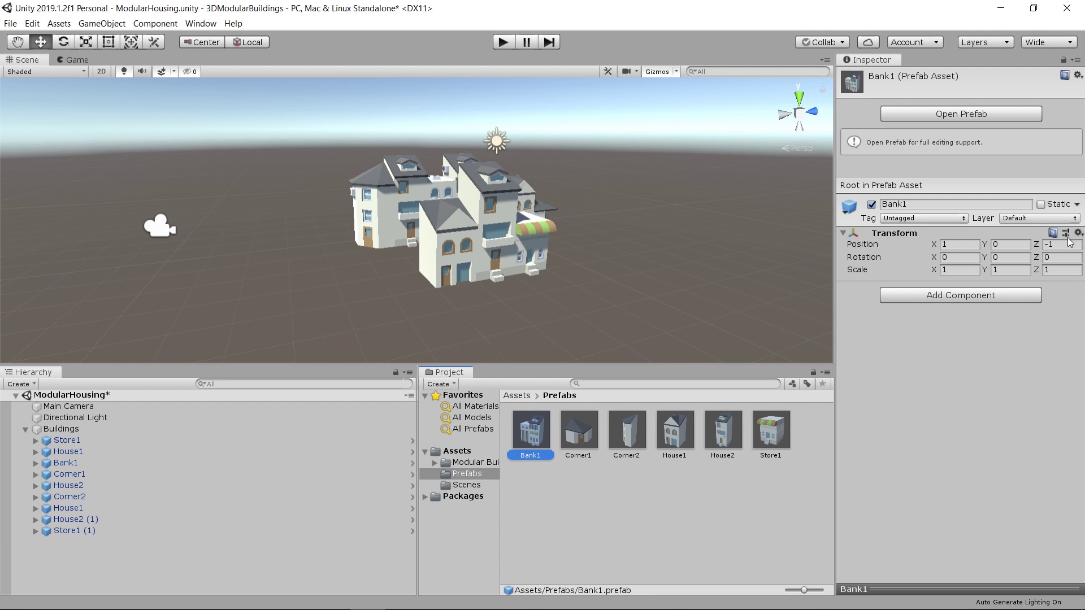
# Select all six prefab assets from Bank1 to Store1 and set their X and Z positions to 0.
pyautogui.keyDown('shift'); pyautogui.click(762, 429); pyautogui.keyUp('shift')
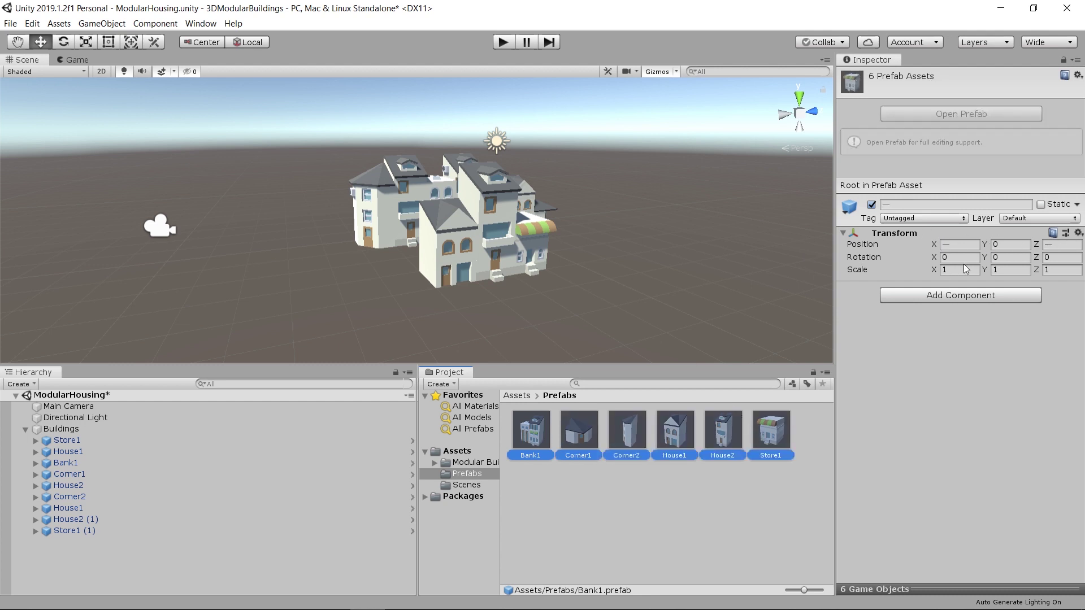
pyautogui.click(967, 243)
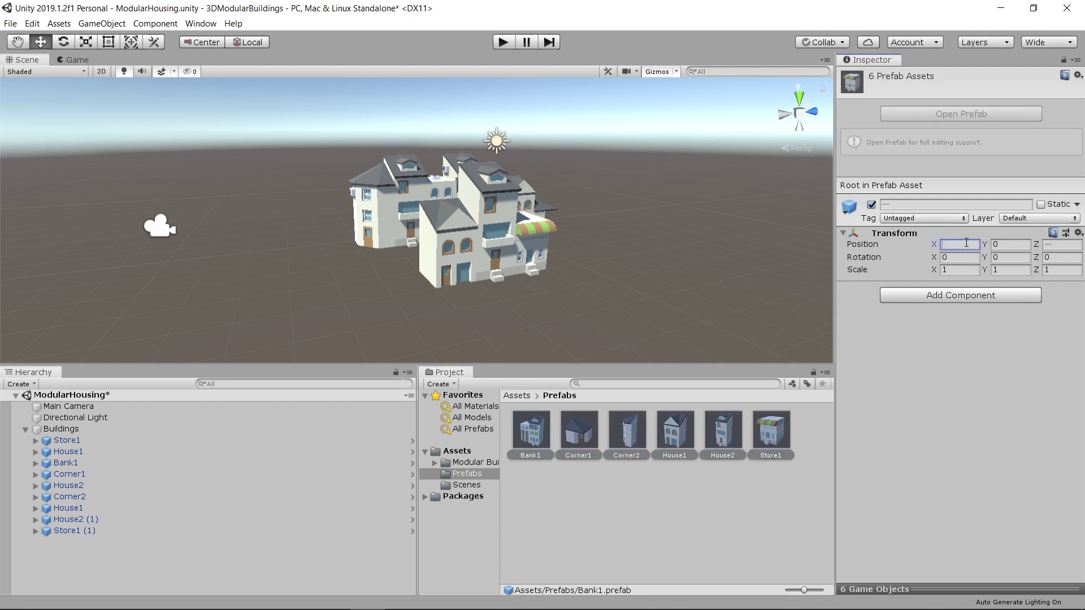
pyautogui.write('0')
pyautogui.press('Tab')
pyautogui.press('Tab')
pyautogui.write('0')
pyautogui.press('Tab')
pyautogui.click(923, 386)
pyautogui.click(610, 473)
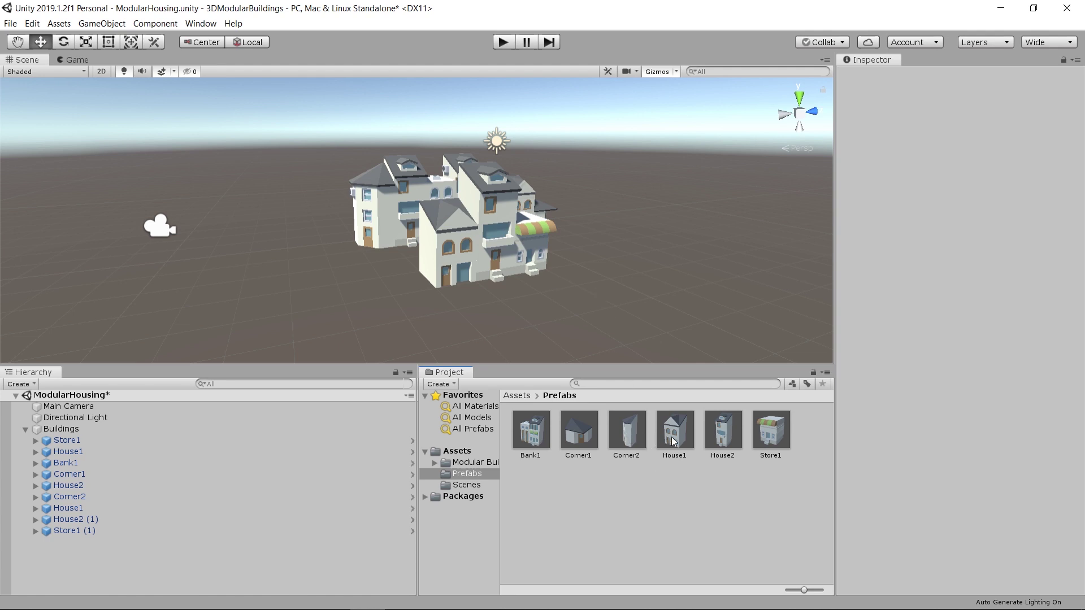
# Add a Corner1 prefab instance to the Buildings group and move it beside the front House1 at X 4, Z -4.
pyautogui.moveTo(575, 431); pyautogui.dragTo(198, 431)
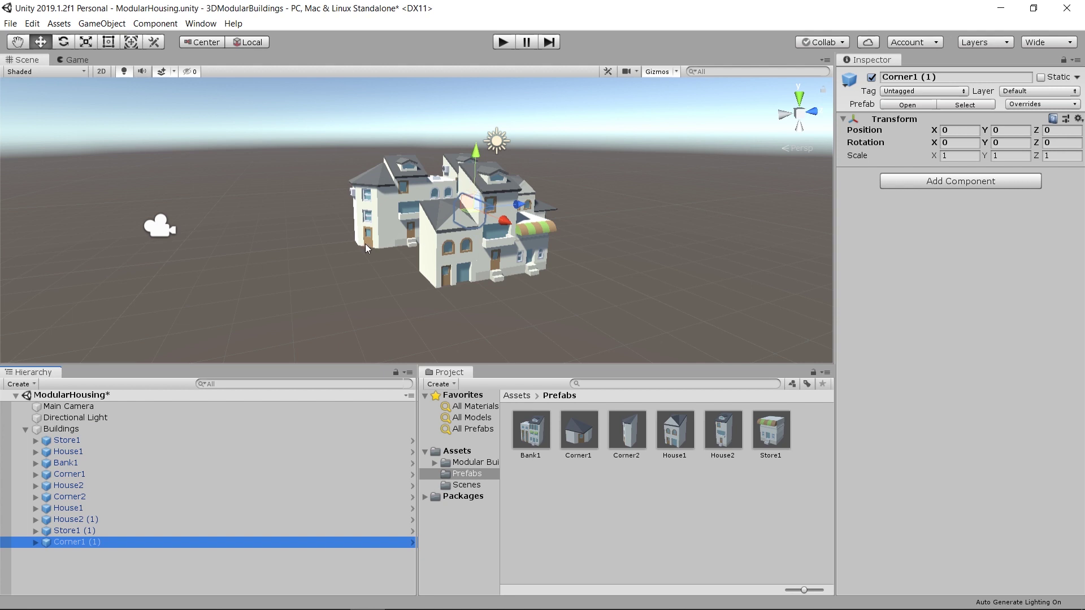
pyautogui.moveTo(505, 219); pyautogui.dragTo(480, 256)
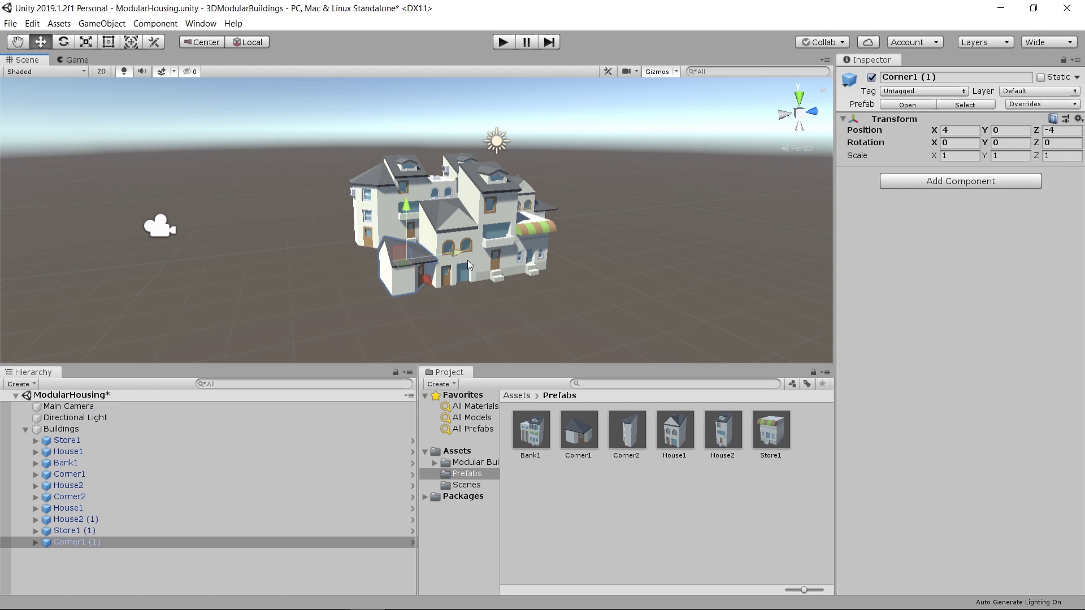
pyautogui.moveTo(478, 300); pyautogui.dragTo(522, 292, button='middle')
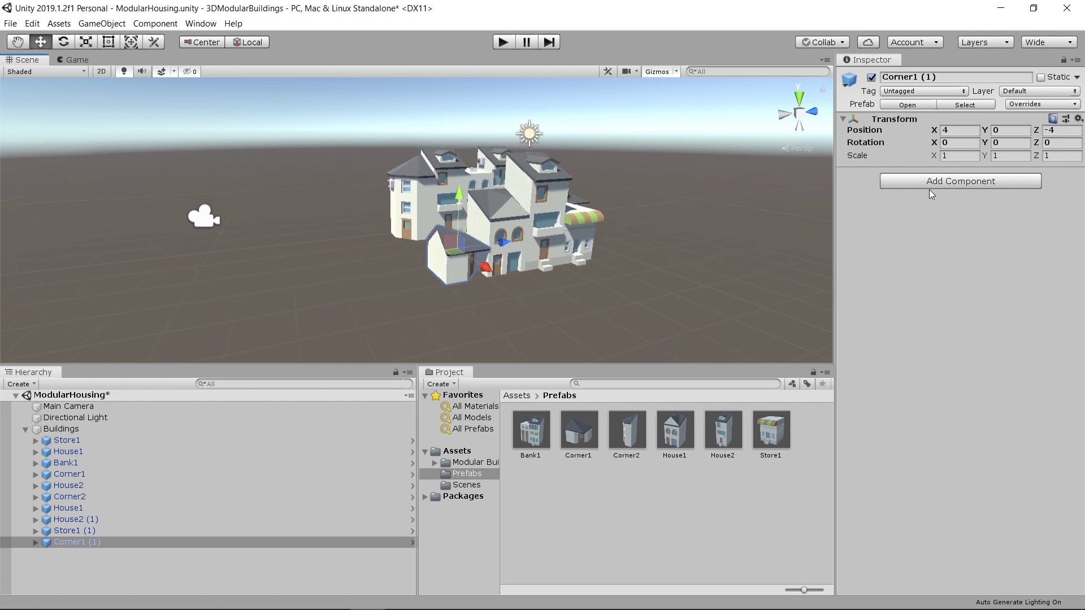
# Rotate the new Corner1 instance to 90 degrees around Y and move it to Z -5 at the front row's end.
pyautogui.click(1017, 139)
pyautogui.write('90')
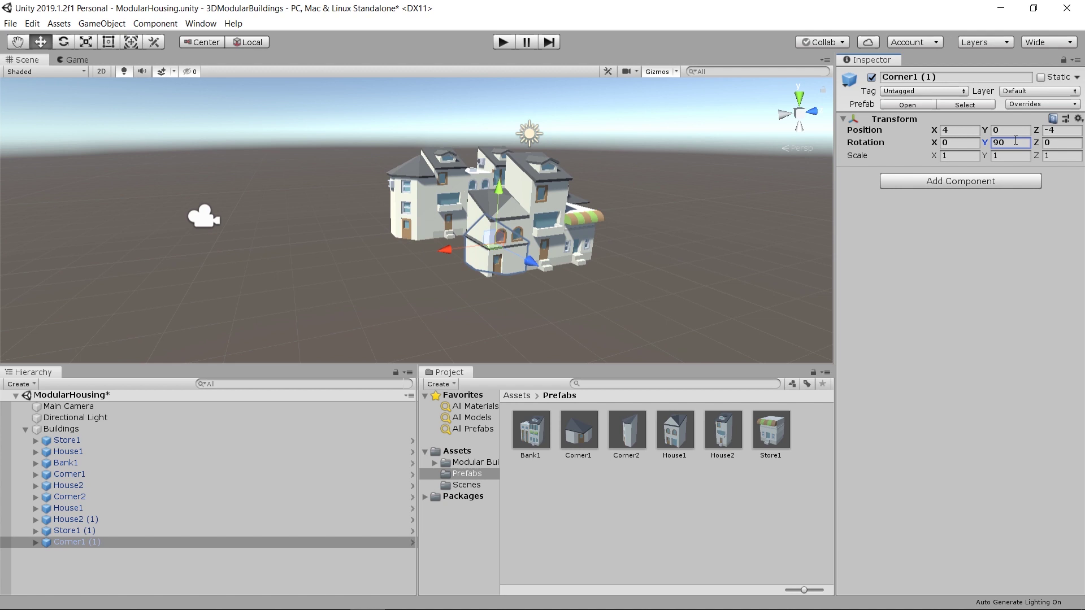
pyautogui.moveTo(450, 247); pyautogui.dragTo(423, 255)
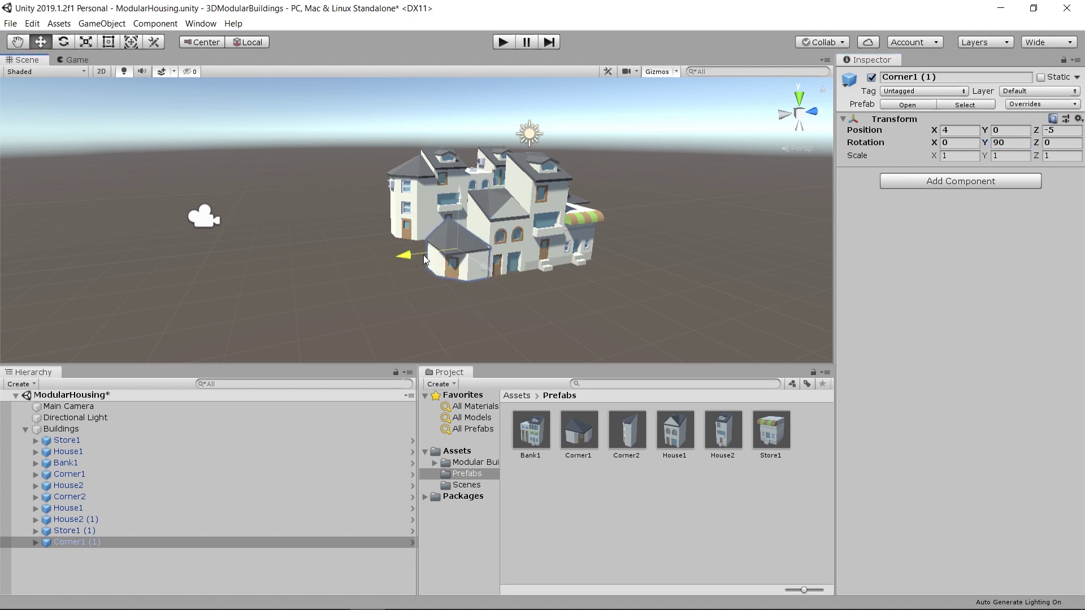
pyautogui.click(491, 294)
# Add a Bank1 prefab instance to the Buildings group and move it beyond the front row's store to X 5, Z 1.
pyautogui.scroll(3, 531, 259)
pyautogui.moveTo(530, 430); pyautogui.dragTo(134, 430)
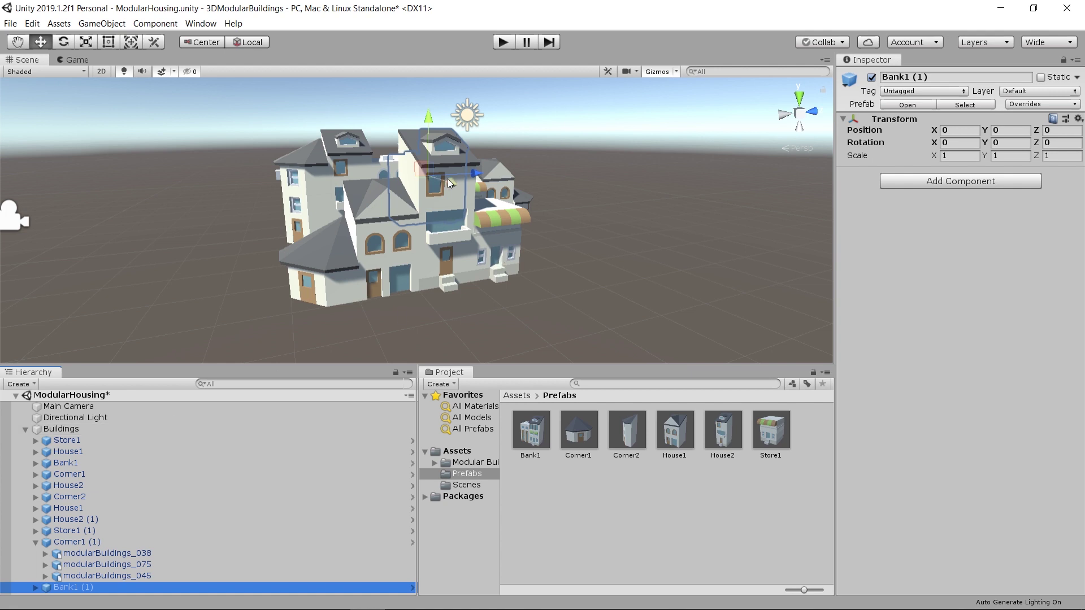
pyautogui.moveTo(447, 179); pyautogui.dragTo(503, 217)
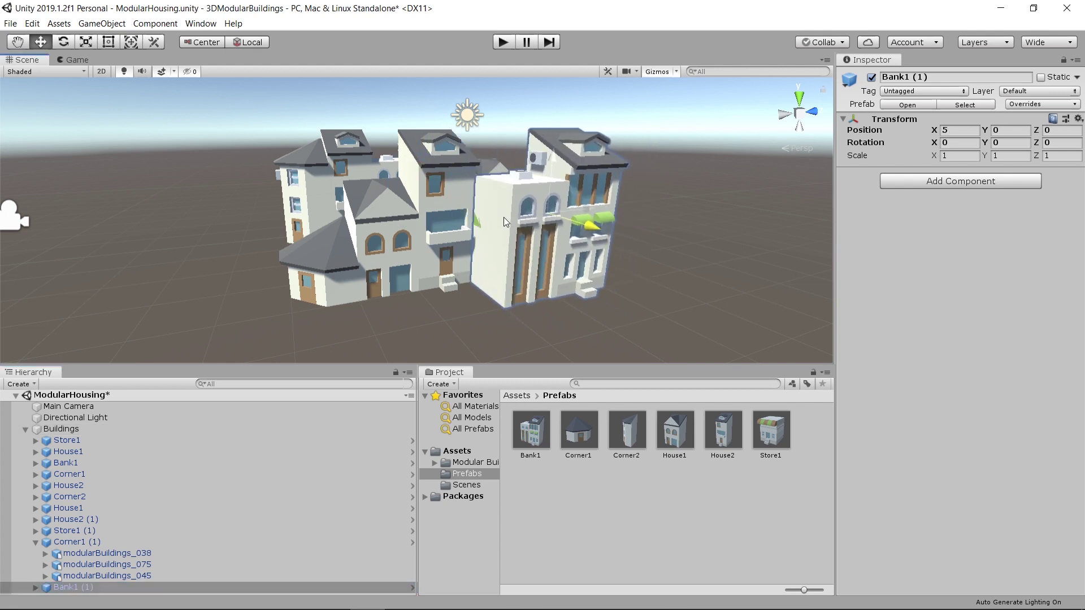
pyautogui.keyDown('ctrl'); pyautogui.moveTo(595, 206); pyautogui.dragTo(629, 195); pyautogui.keyUp('ctrl')
pyautogui.moveTo(565, 302); pyautogui.dragTo(619, 305, button='middle')
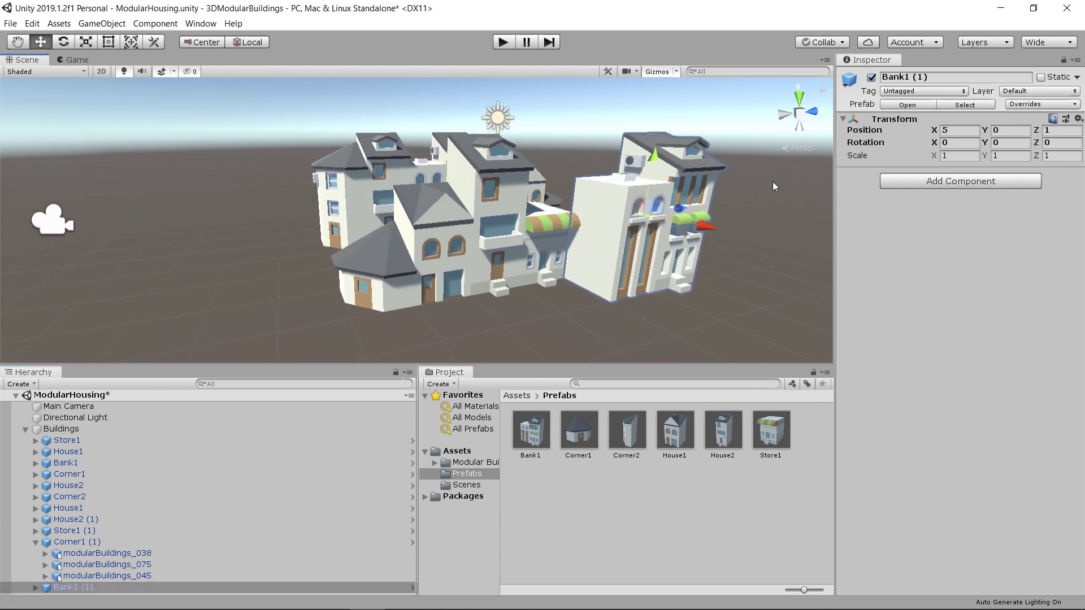
# Rotate the new Bank1 instance to 90 degrees around Y and move it up against the store at the front row's end.
pyautogui.click(1023, 143)
pyautogui.write('90')
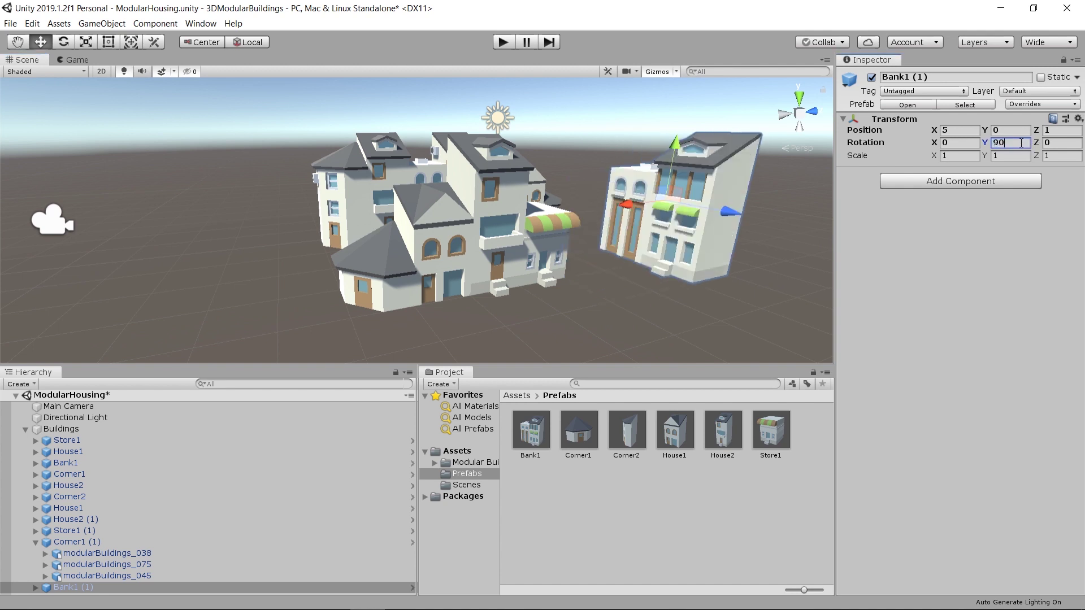
pyautogui.keyDown('ctrl'); pyautogui.moveTo(735, 217); pyautogui.dragTo(662, 229); pyautogui.keyUp('ctrl')
pyautogui.scroll(-1, 400, 221)
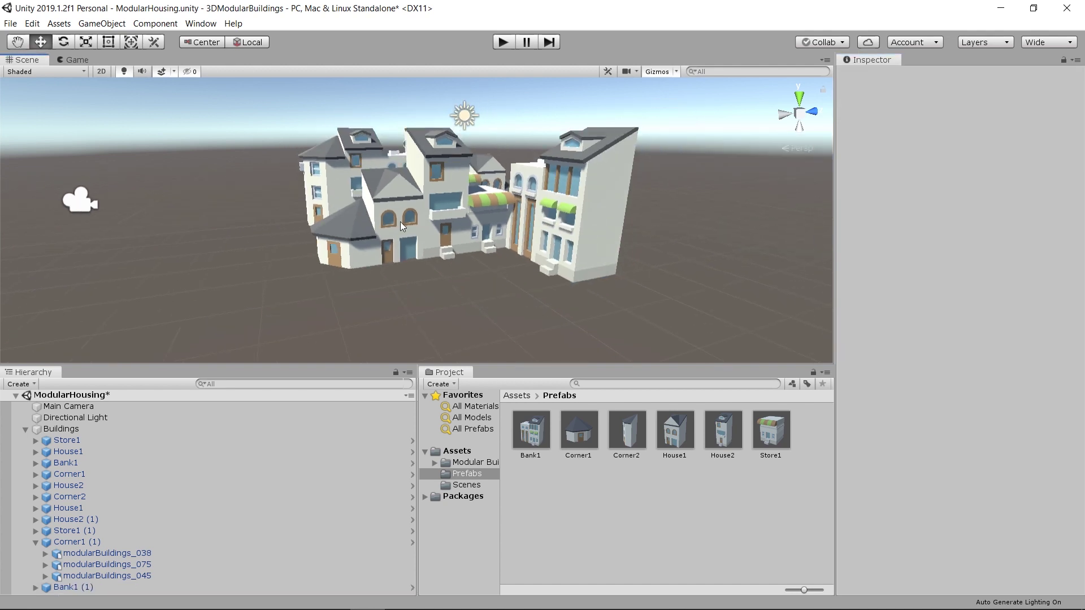
pyautogui.moveTo(358, 203); pyautogui.dragTo(442, 211, button='middle')
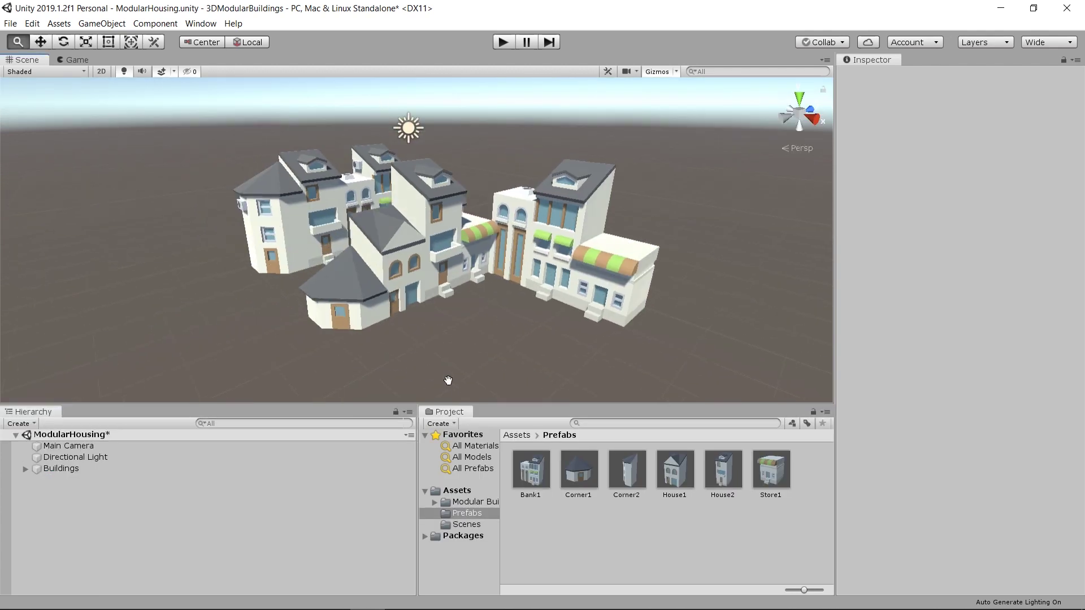
pyautogui.keyDown('alt'); pyautogui.moveTo(497, 384); pyautogui.dragTo(473, 390); pyautogui.keyUp('alt')
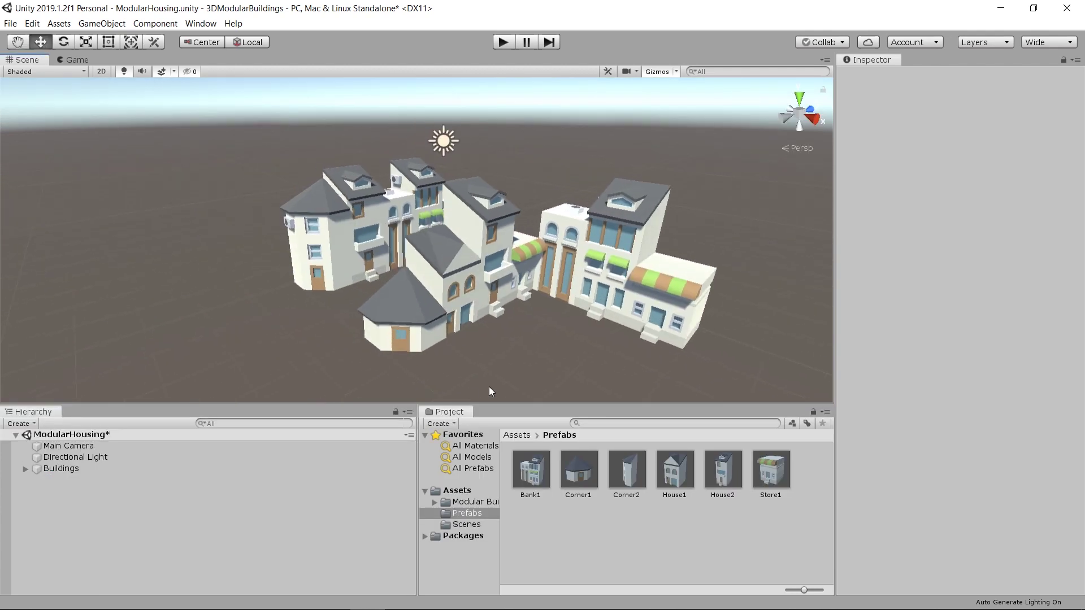
pyautogui.moveTo(489, 386); pyautogui.dragTo(446, 366, button='middle')
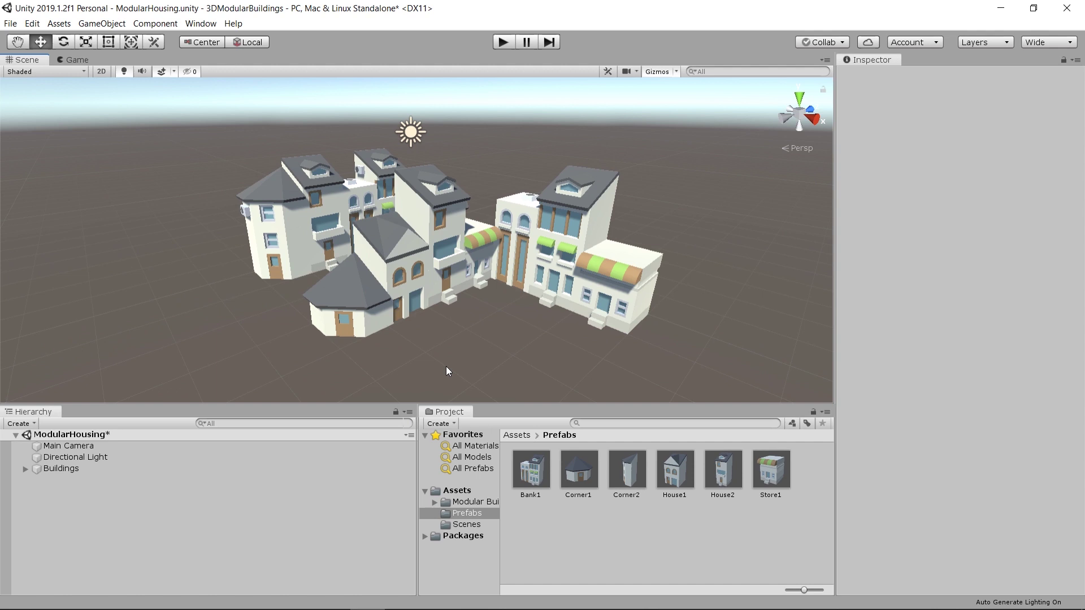
pyautogui.keyDown('alt'); pyautogui.moveTo(446, 366); pyautogui.dragTo(499, 365); pyautogui.keyUp('alt')
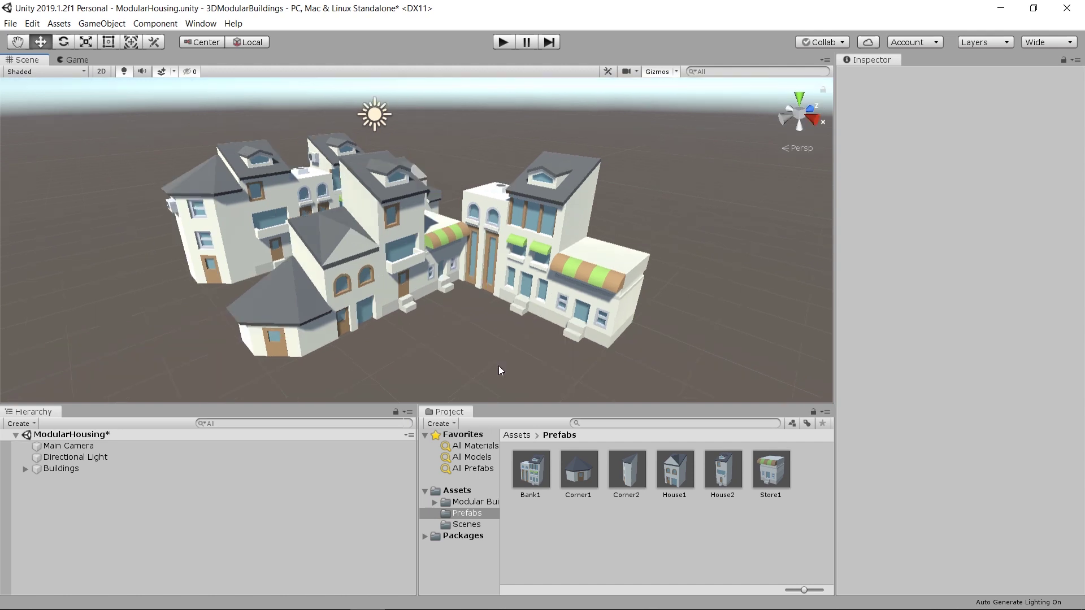